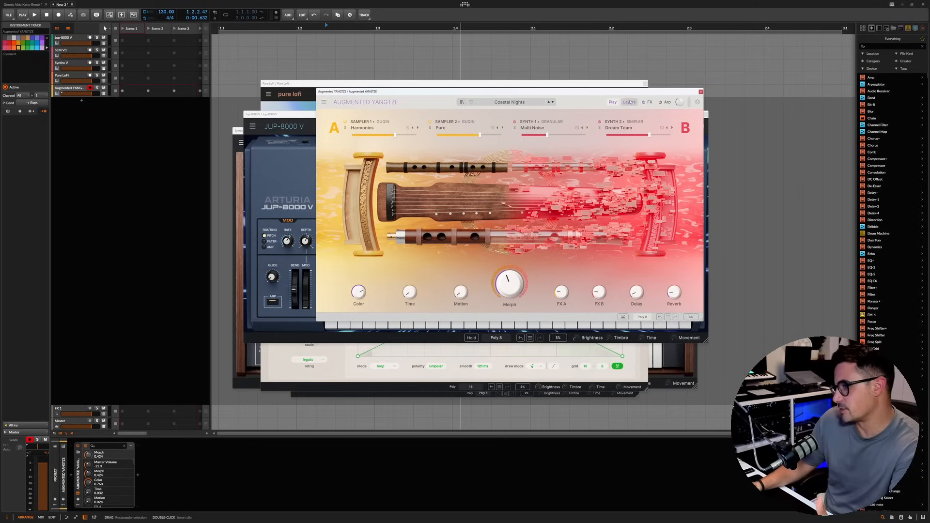
Step: Examine the Layers view and random modulators of Augmented Yangtze and load the Color Pipes preset
click(630, 102)
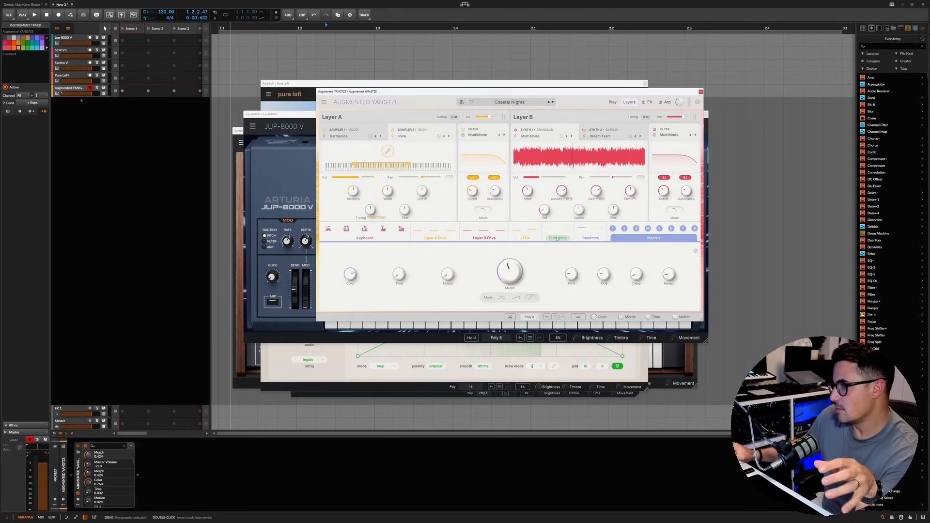
click(590, 238)
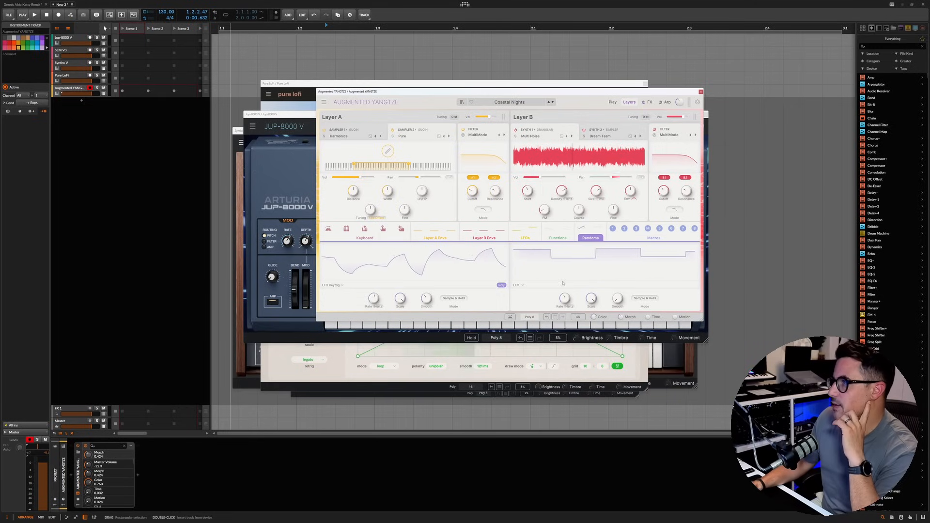
click(553, 102)
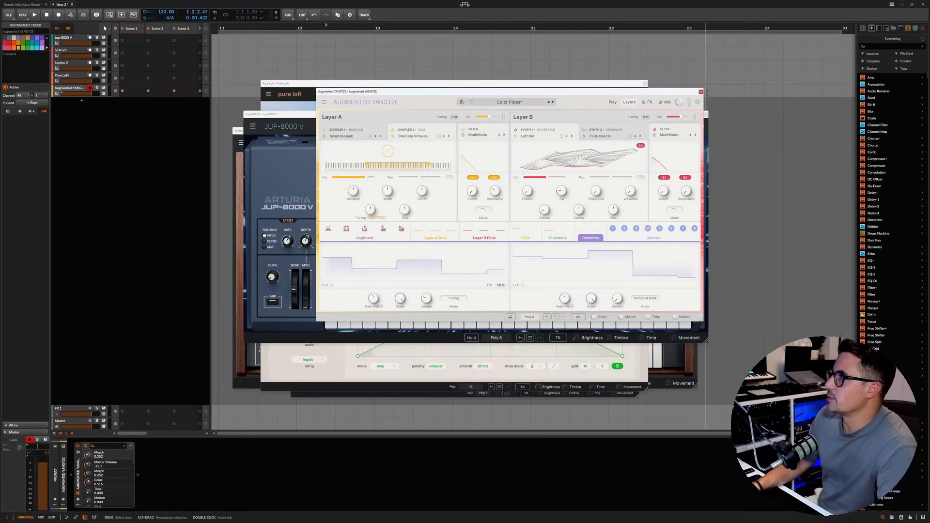
Step: Close the Augmented Yangtze window and delete its instrument track
click(701, 92)
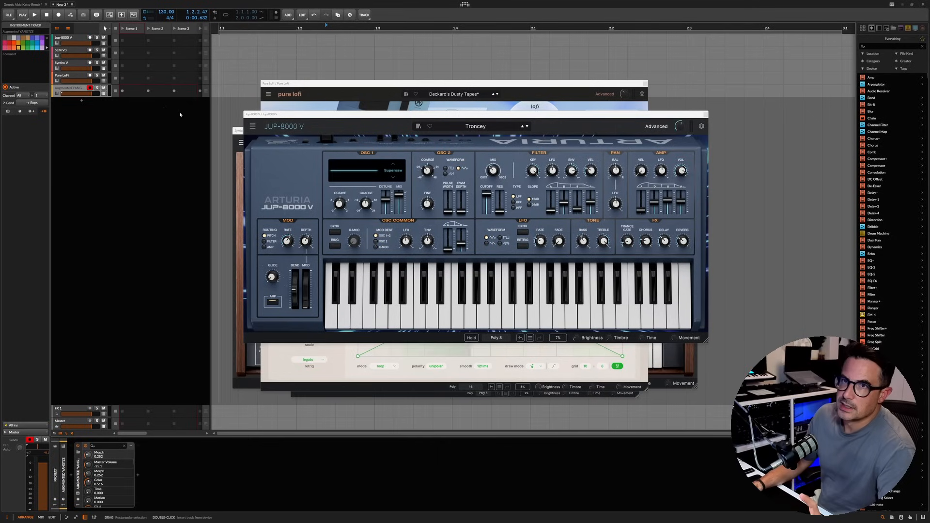
key(Delete)
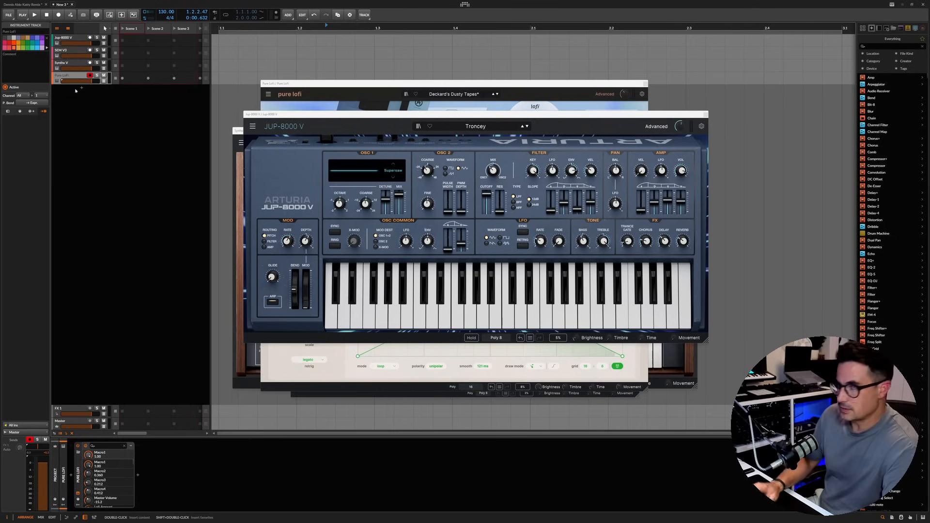
Step: Show Pure LoFi's effects and look through the tape echo slot's effect types and the creative sampler's hardware modes
click(78, 496)
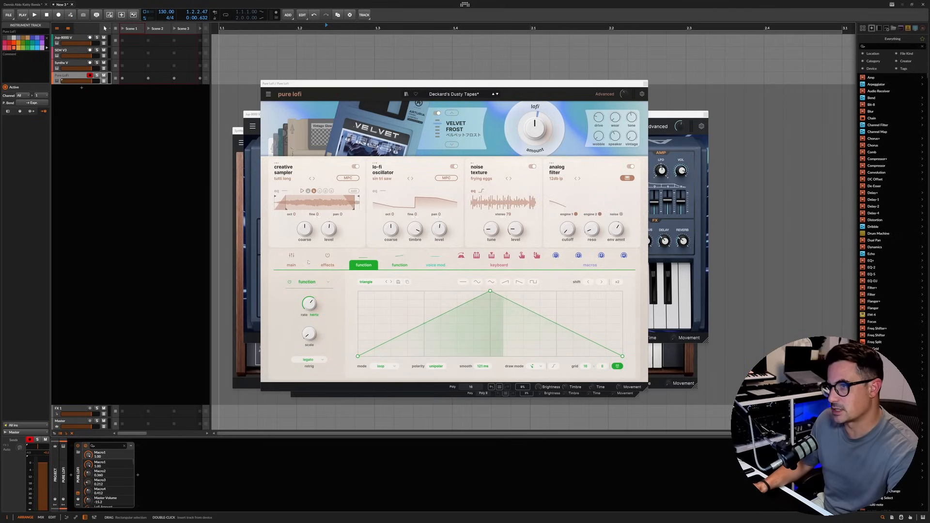
click(321, 266)
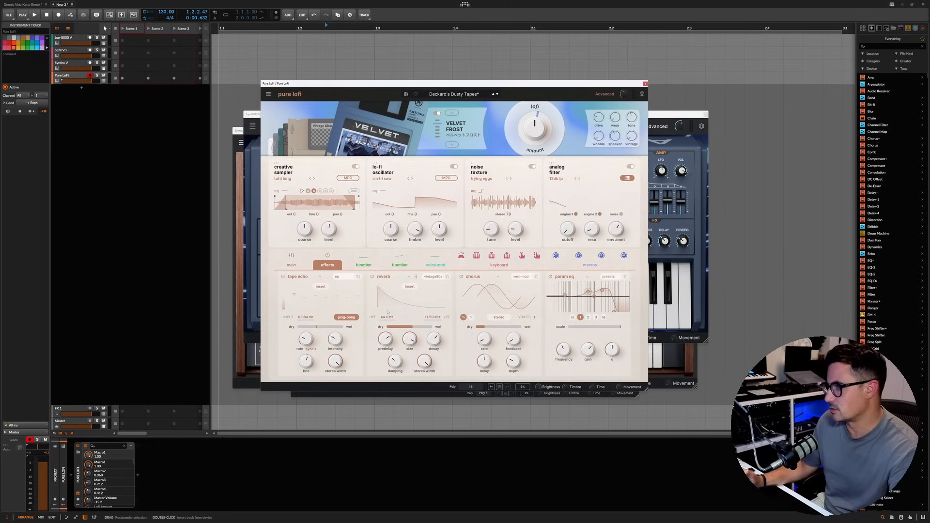
click(303, 276)
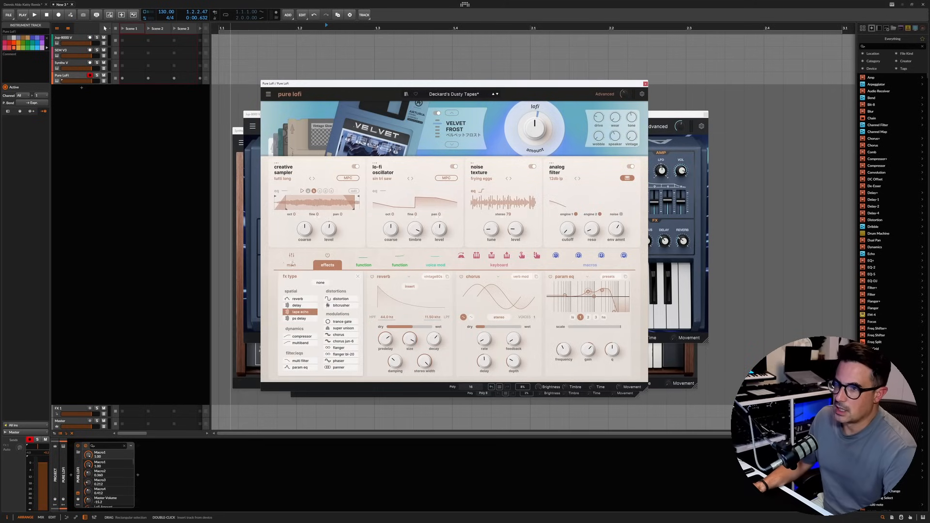
click(301, 312)
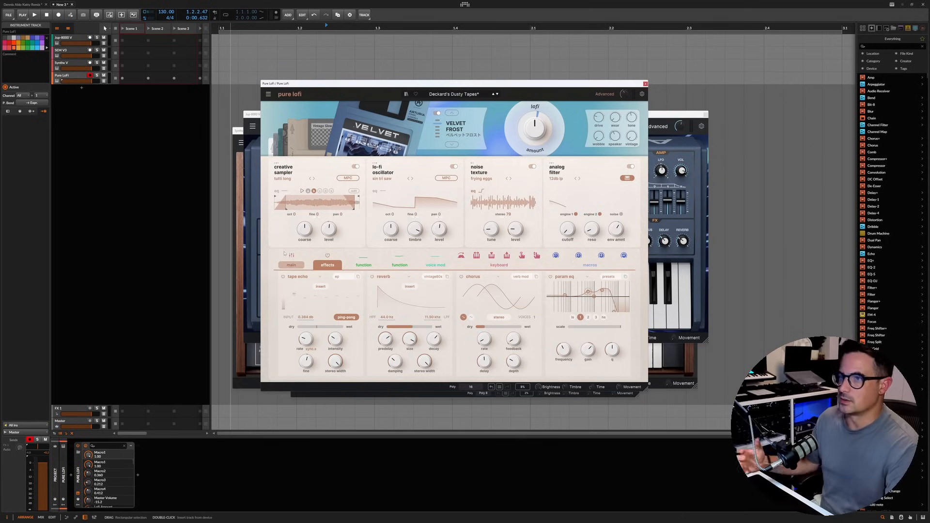
click(348, 179)
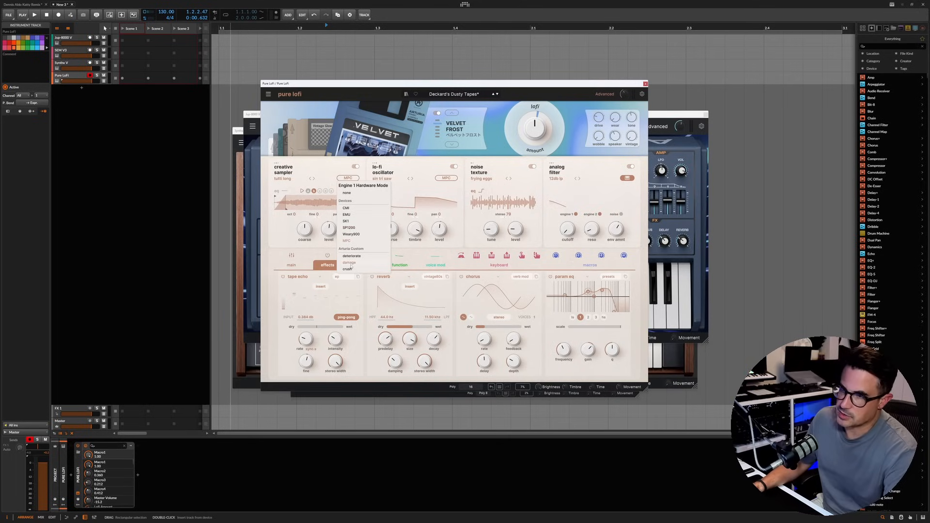
click(281, 236)
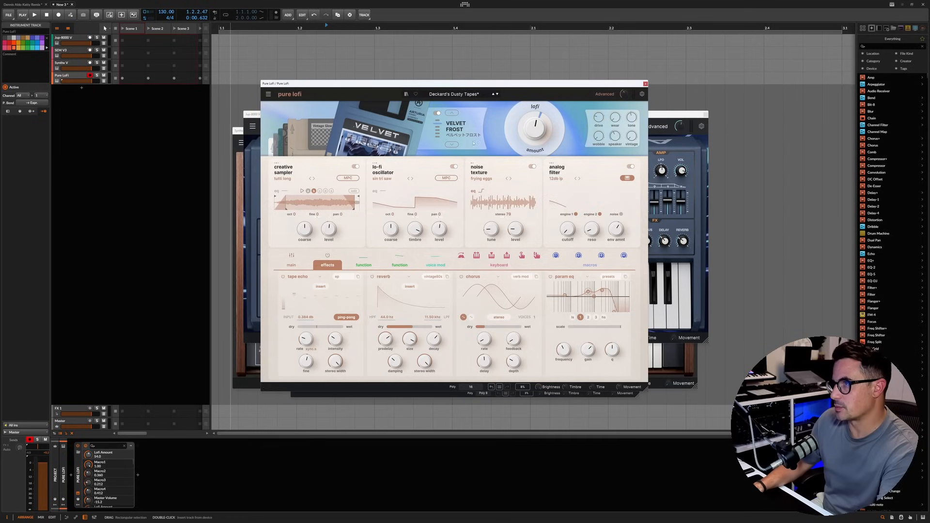
Step: Switch Pure LoFi's lofi mode to Dim Memories, set wear to 100, and turn up speaker and vintage
click(452, 144)
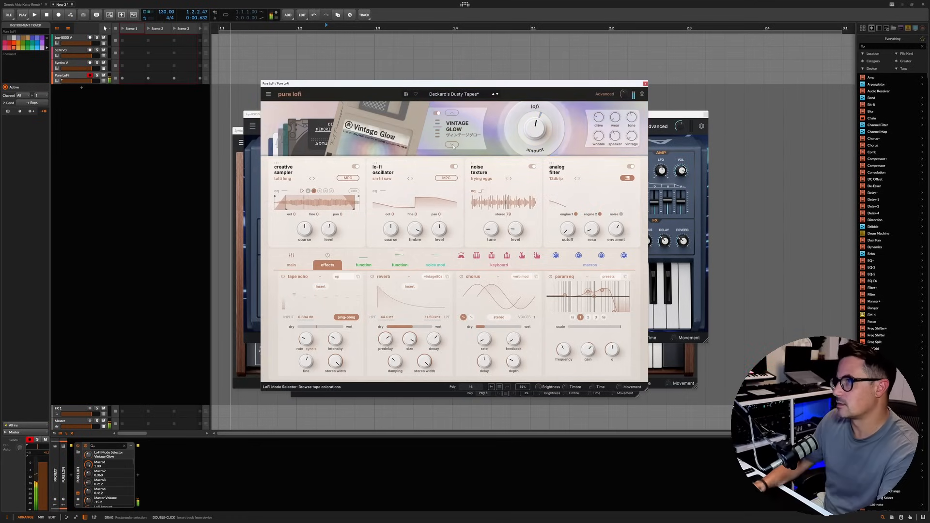
click(452, 145)
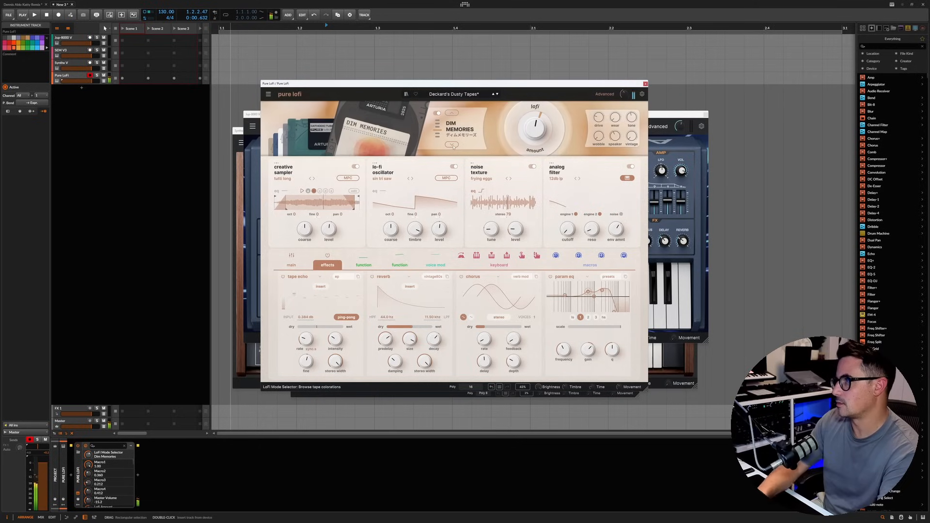
drag(615, 118, 618, 72)
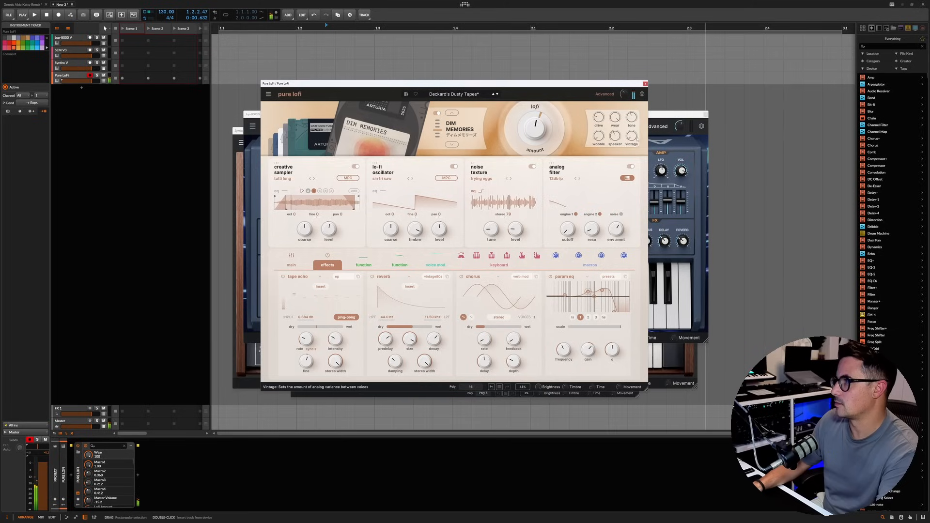
drag(616, 136, 619, 104)
drag(631, 136, 633, 88)
Step: Raise Pure LoFi's lofi amount to about 89% and switch the lofi mode to Golden Age
drag(540, 127, 544, 118)
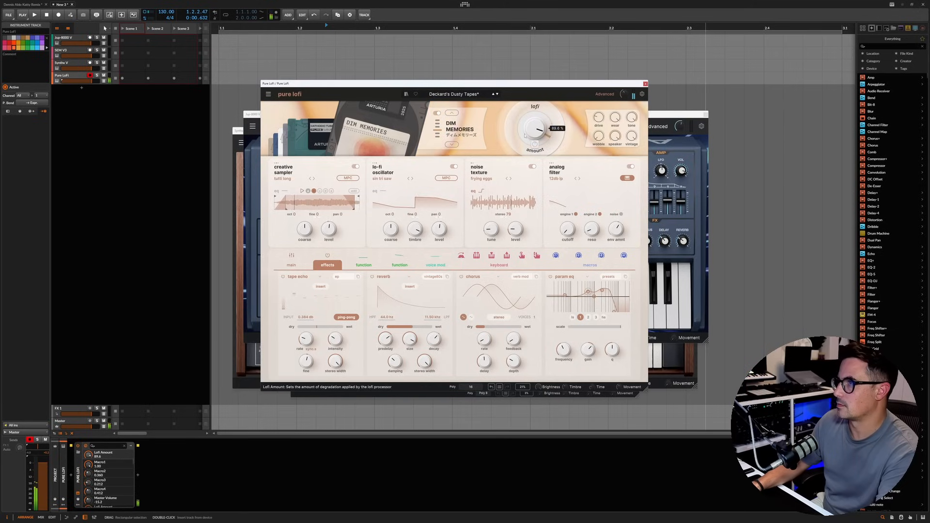
click(452, 145)
click(452, 145)
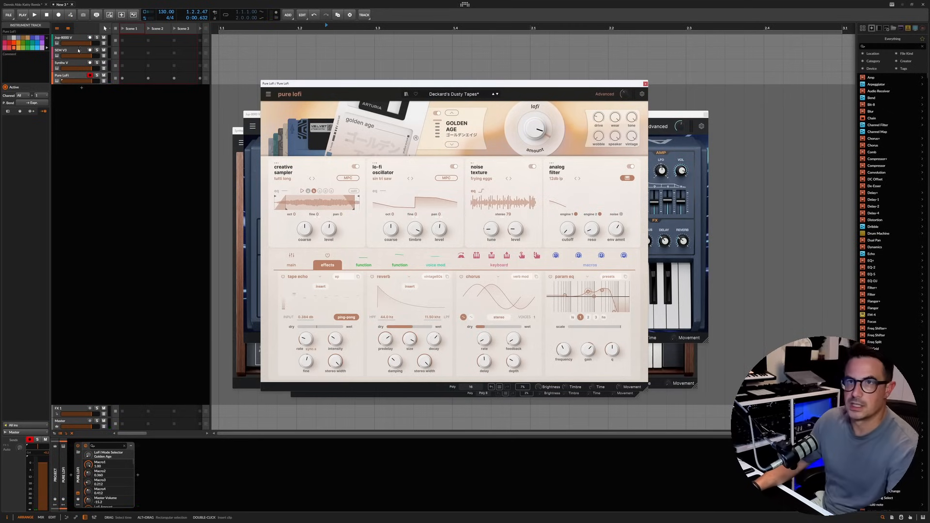
Step: Delete the Pure LoFi instrument track
click(73, 76)
key(Delete)
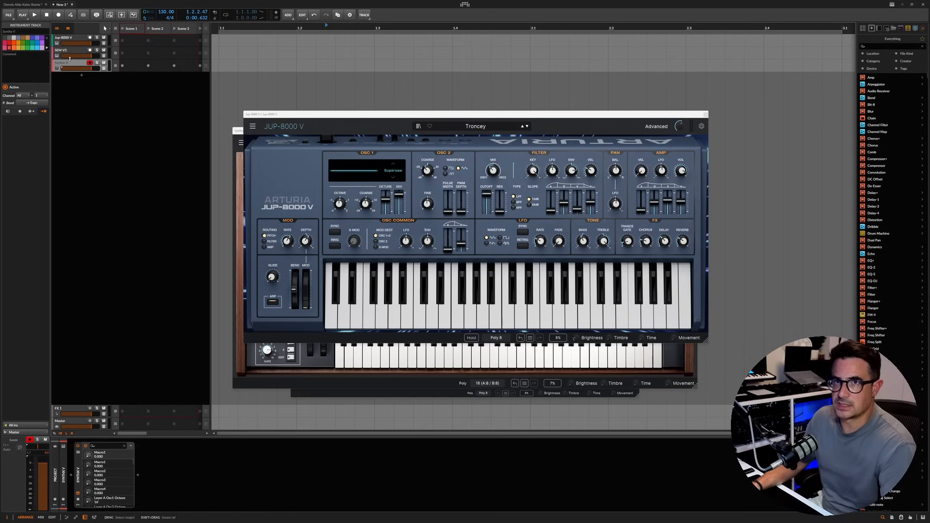
Step: Bring the Synthx V window forward, shift it slightly lower, and open the SEM V3 track's instrument window
click(358, 350)
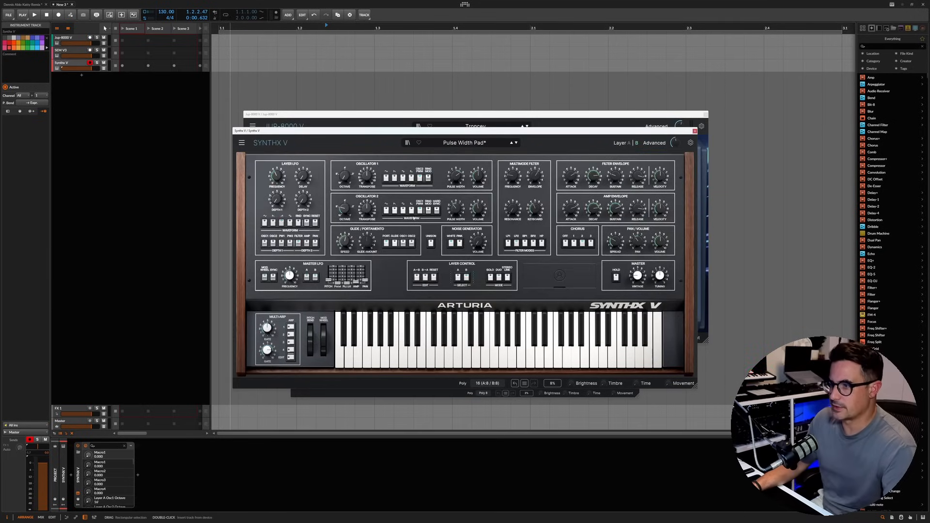
drag(314, 132, 315, 155)
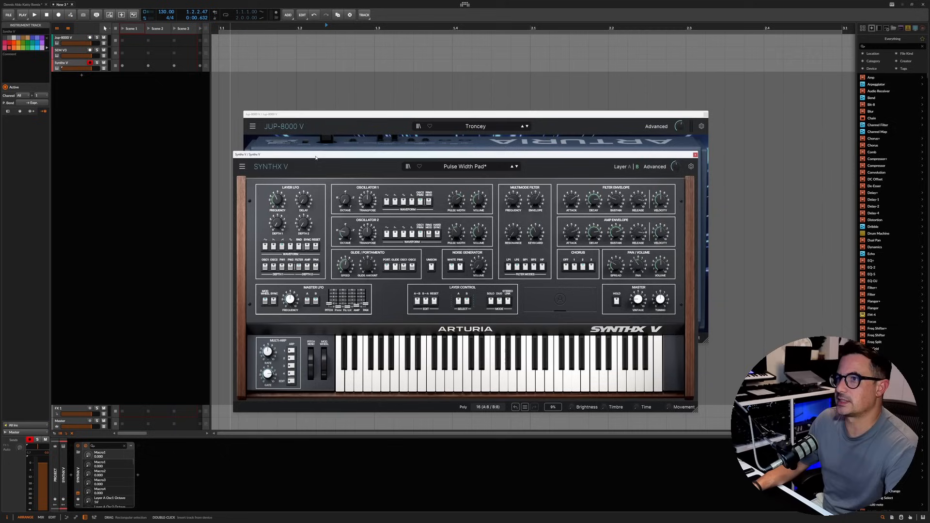
click(75, 52)
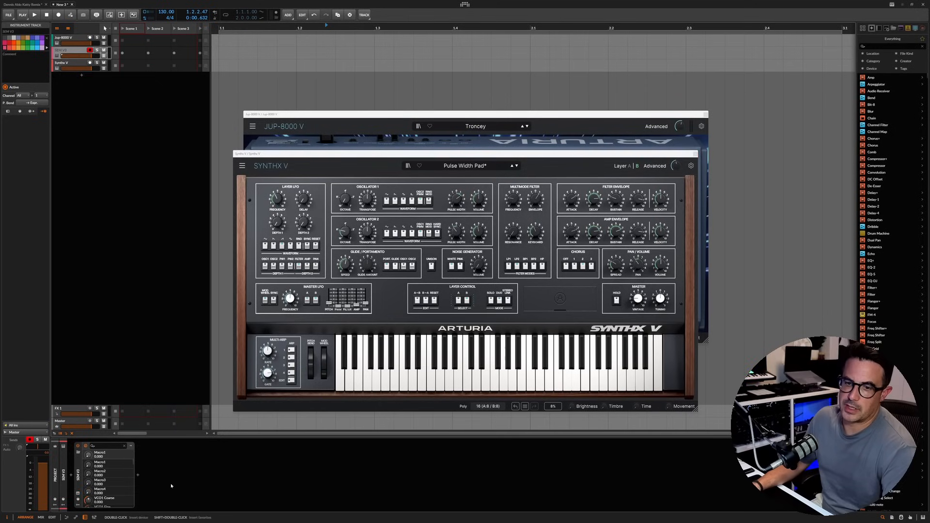
click(79, 493)
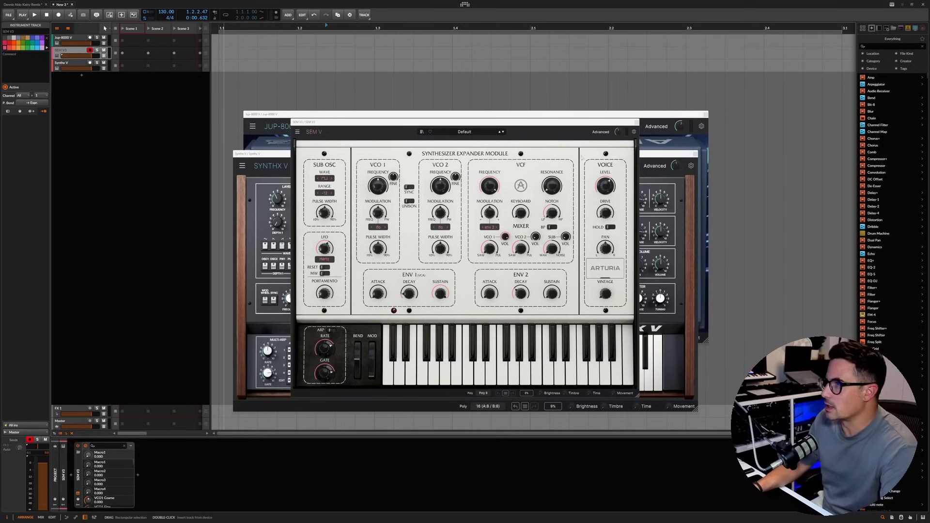
Step: Set SEM V's Vintage amount to 0.040 and uncover the trimmers behind the Arturia plate
click(522, 168)
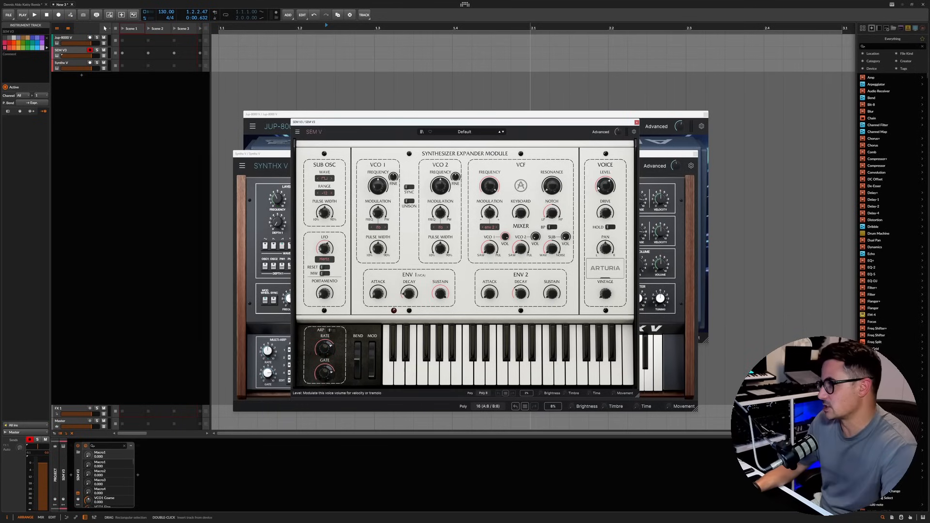
drag(609, 294, 609, 289)
click(612, 271)
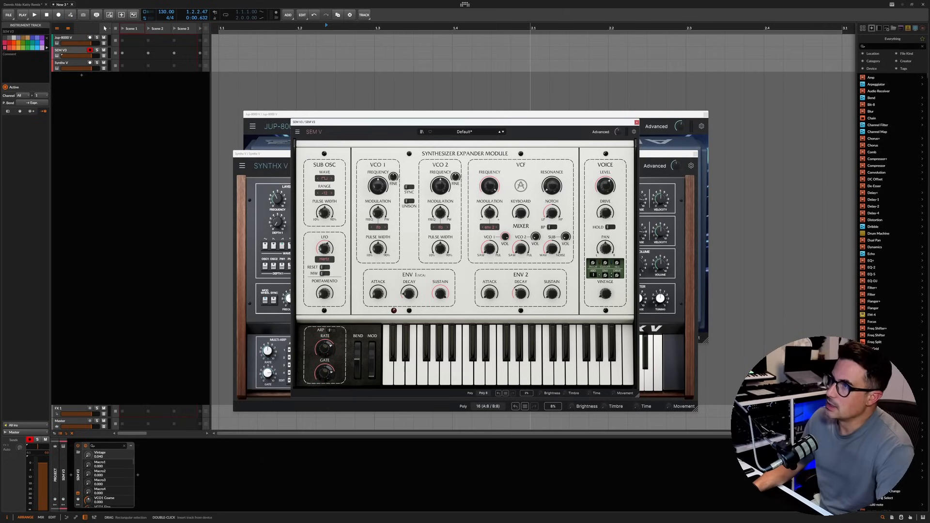
Step: Expand the advanced panels of SEM V and Synthx V, moving the Synthx V window up and away from the others
click(601, 131)
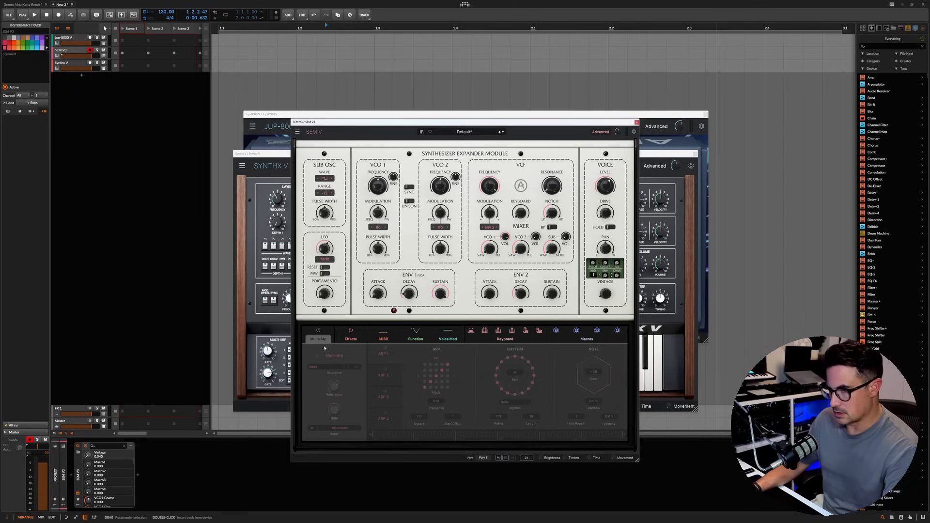
click(264, 326)
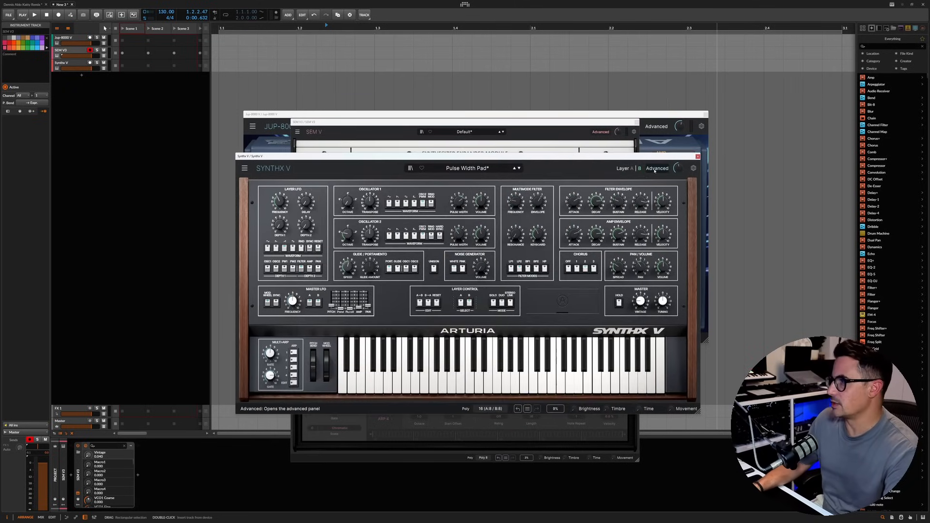
click(654, 170)
drag(558, 156, 669, 38)
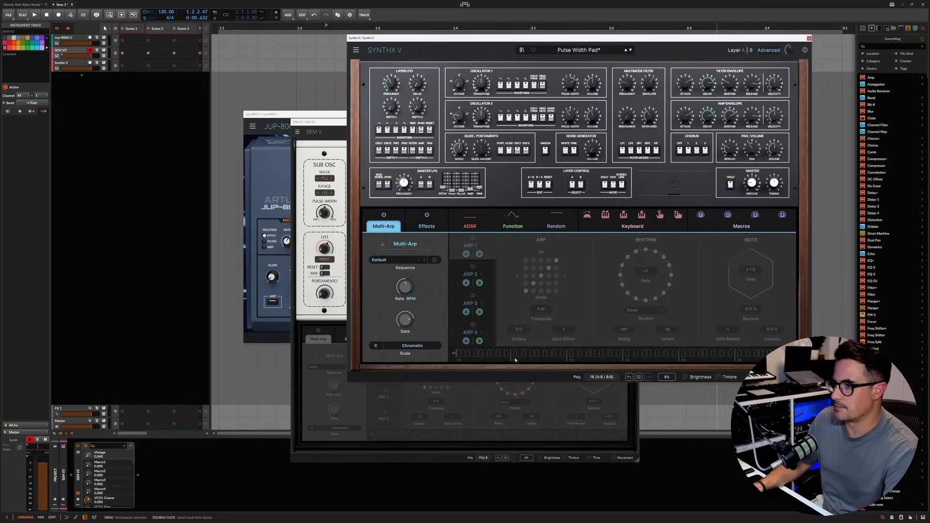
Step: Try the Mod Sequencer in SEM V's Voice Mod slot and set that modulator slot to Random
click(487, 404)
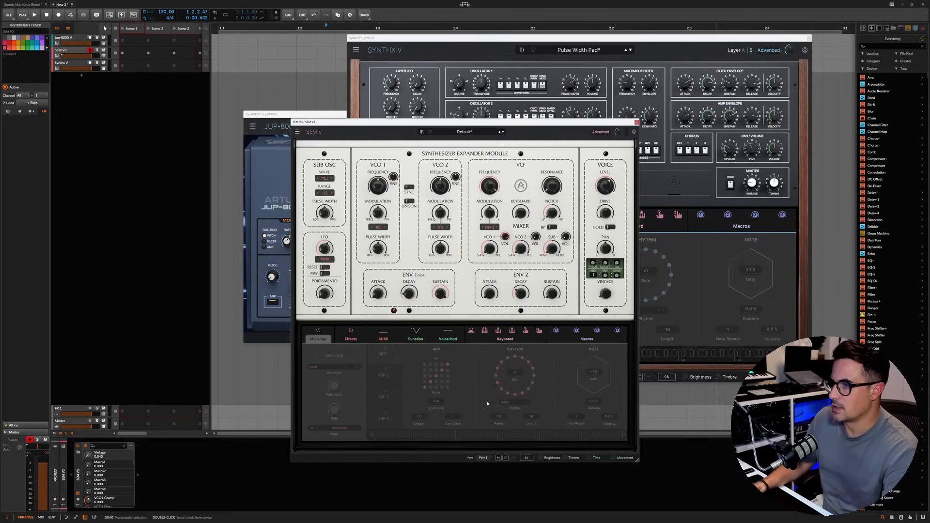
click(449, 341)
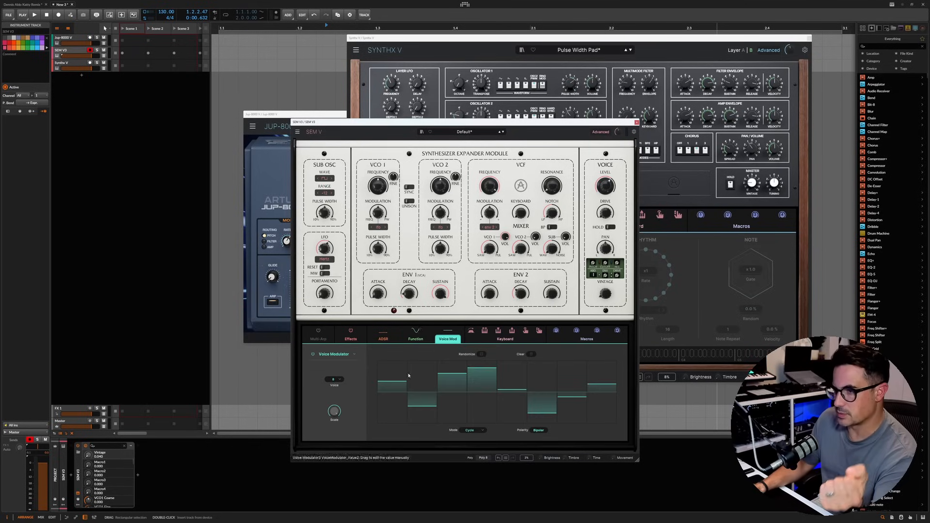
click(334, 354)
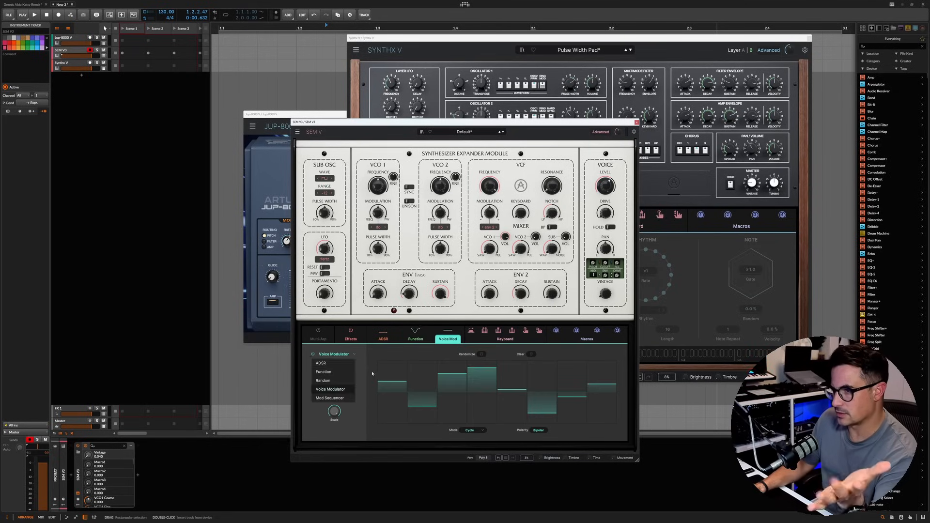
click(329, 397)
click(333, 355)
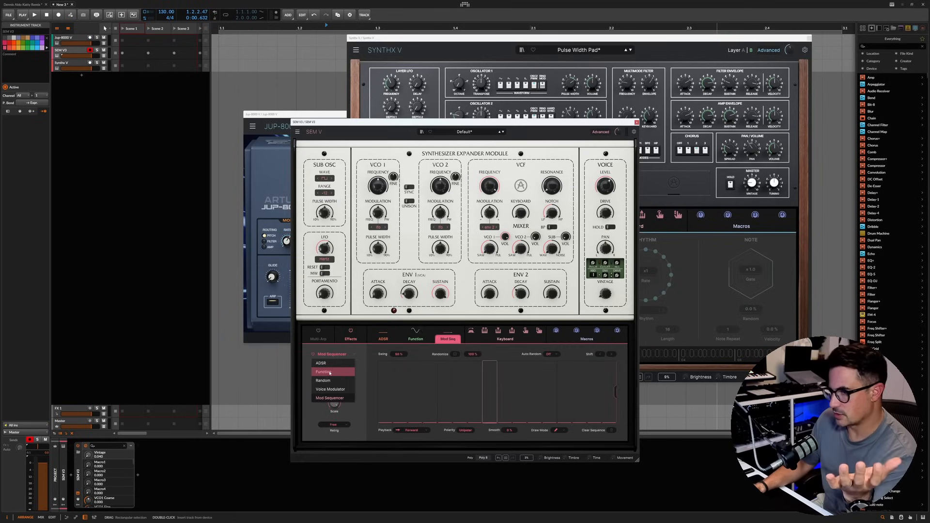
click(329, 381)
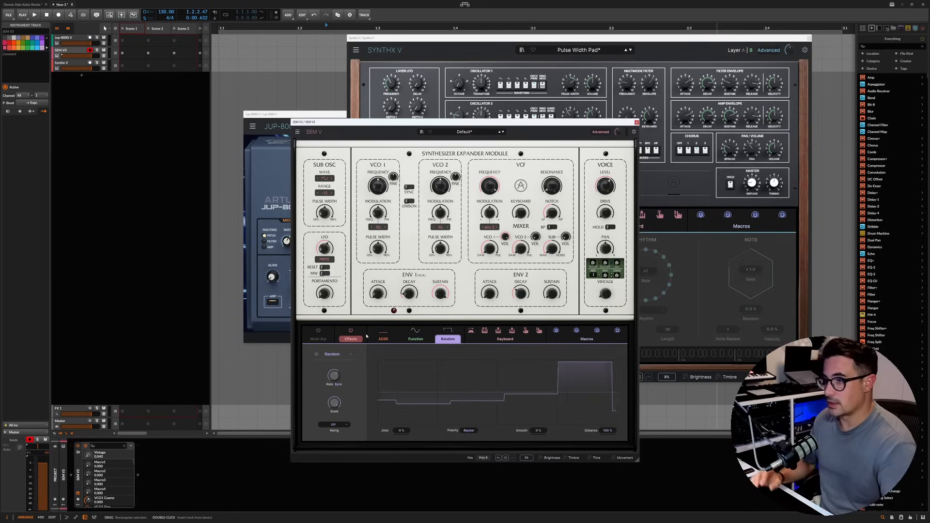
click(334, 359)
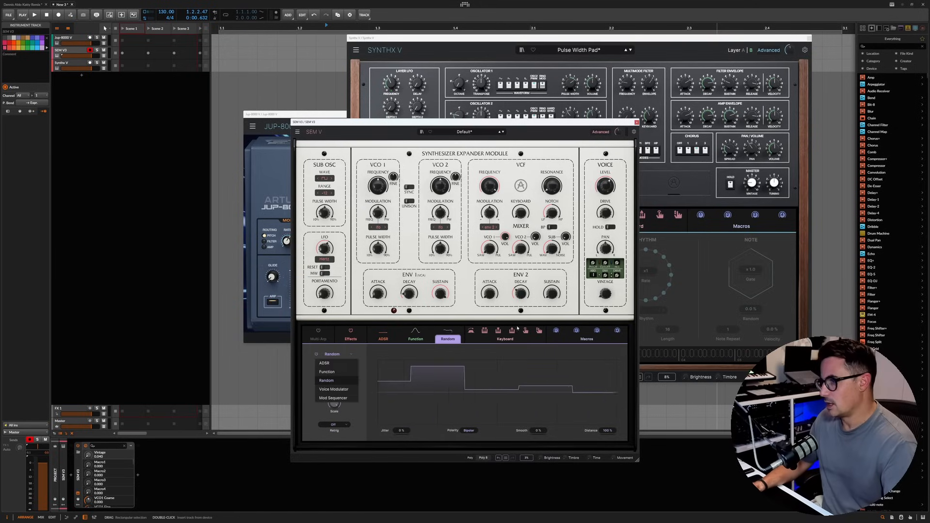
click(577, 336)
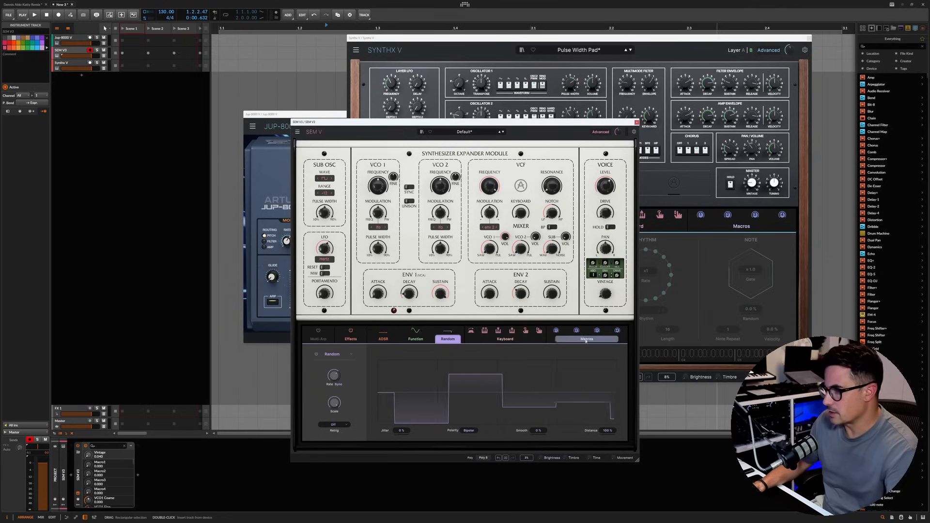
Step: Try to assign aftertouch modulation to a SEM V control and show the keyboard modulation settings
drag(525, 331, 515, 213)
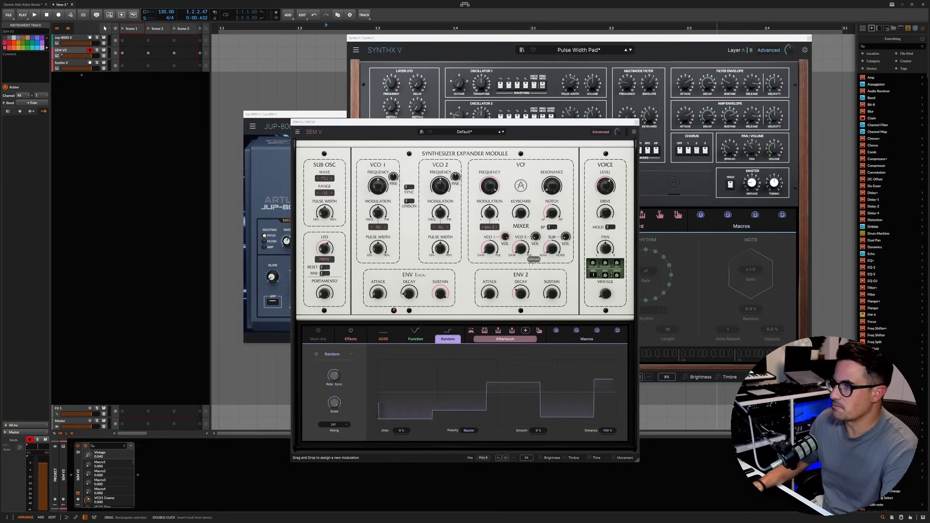
click(505, 339)
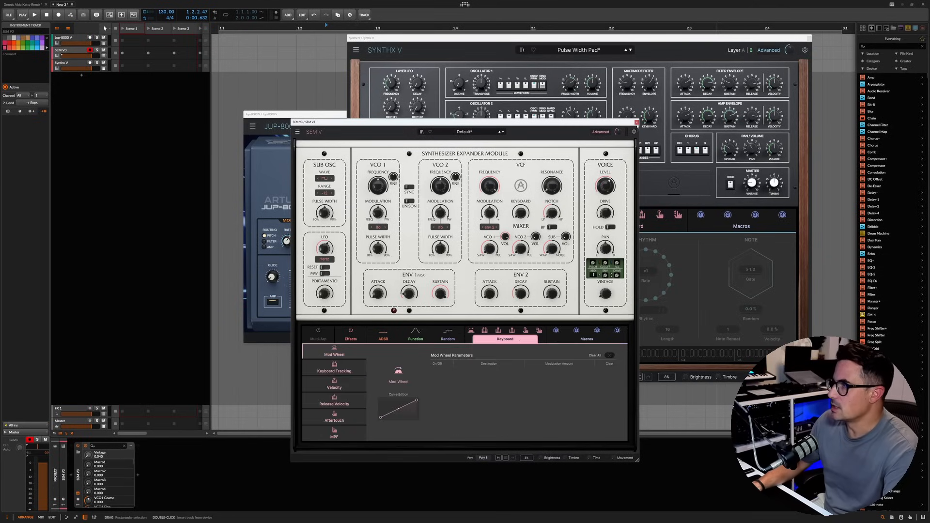
Step: Close the SEM V plug-in window and delete its instrument track from the project
click(637, 123)
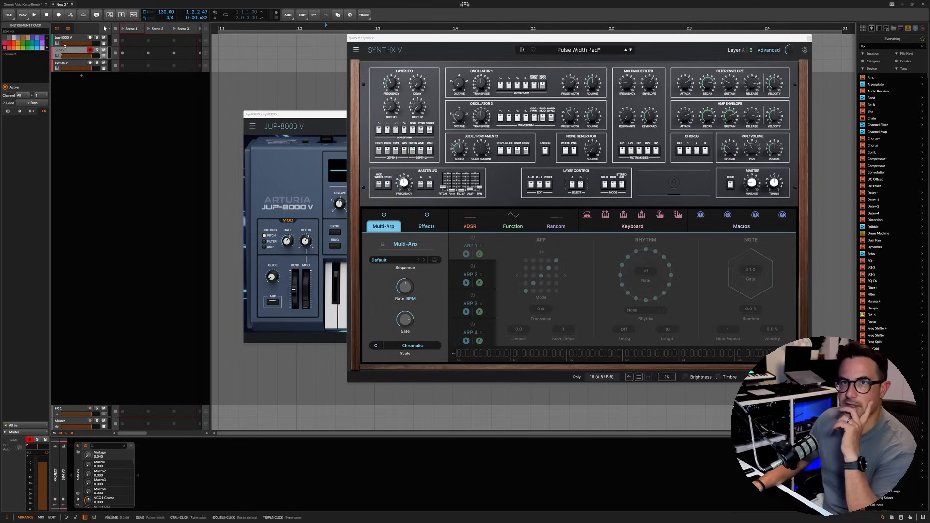
key(Delete)
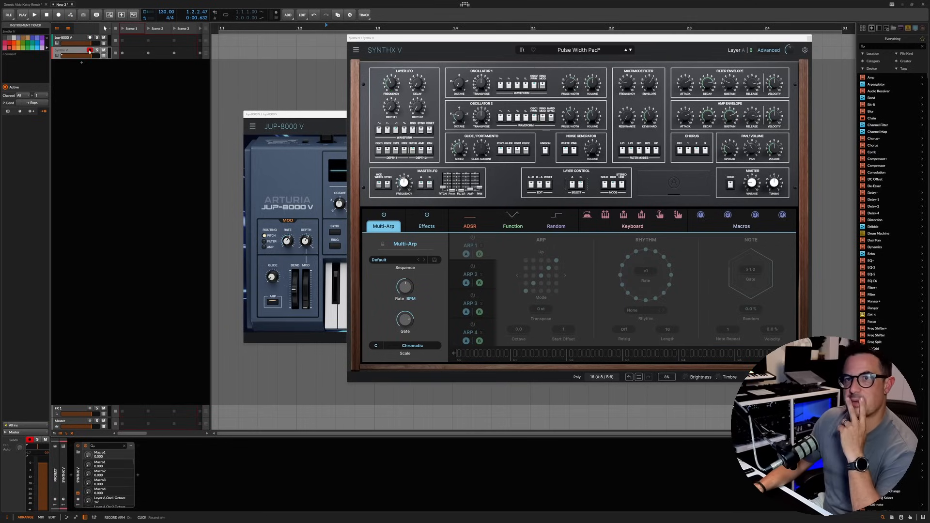
Step: Select the Jup-8000 V track, bring its plug-in window to the front, enlarge it and reposition it over Synthx V
click(76, 38)
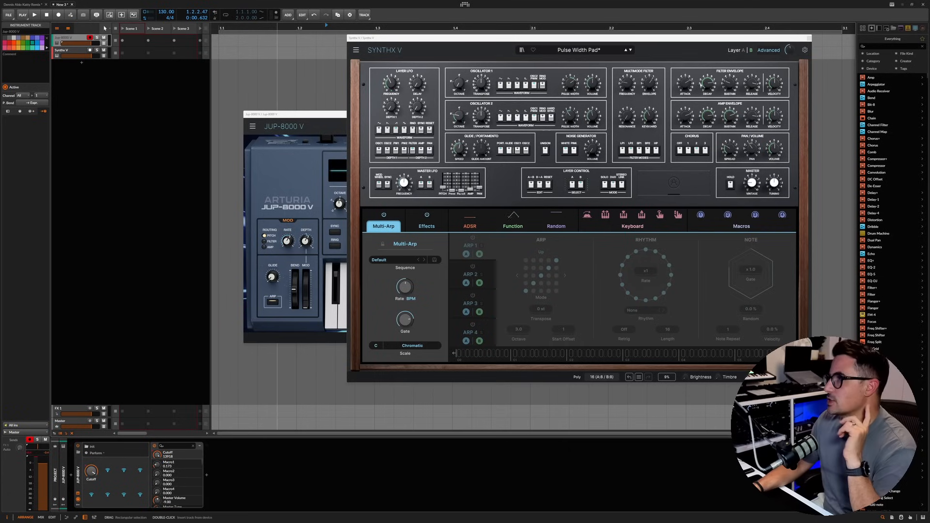
click(327, 117)
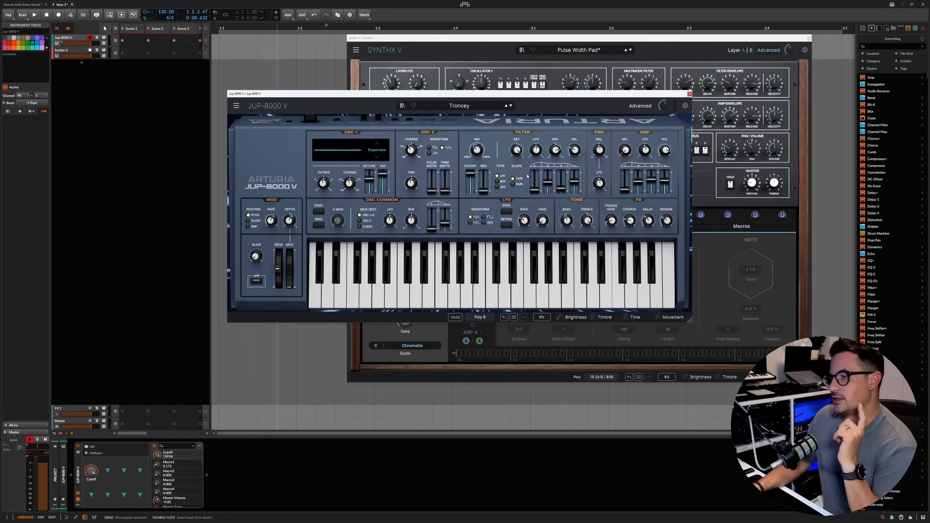
drag(689, 321, 768, 353)
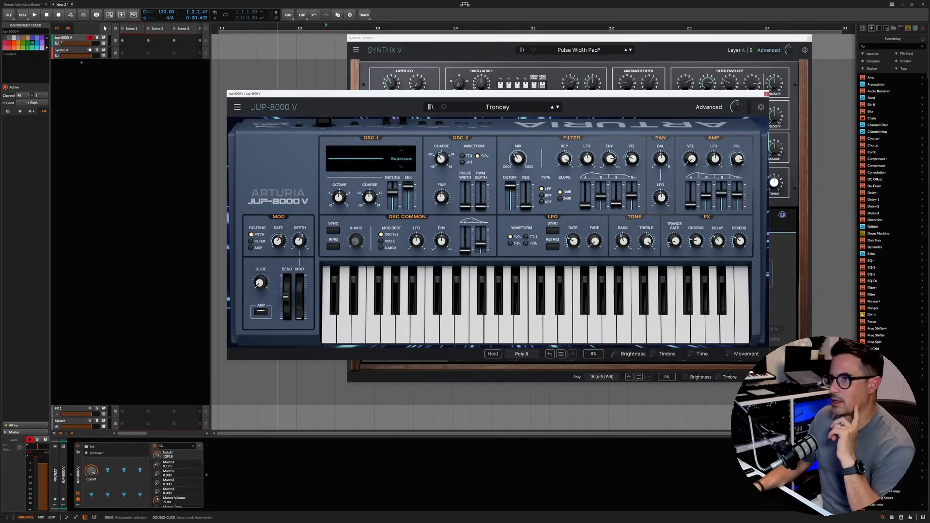
drag(439, 97, 399, 108)
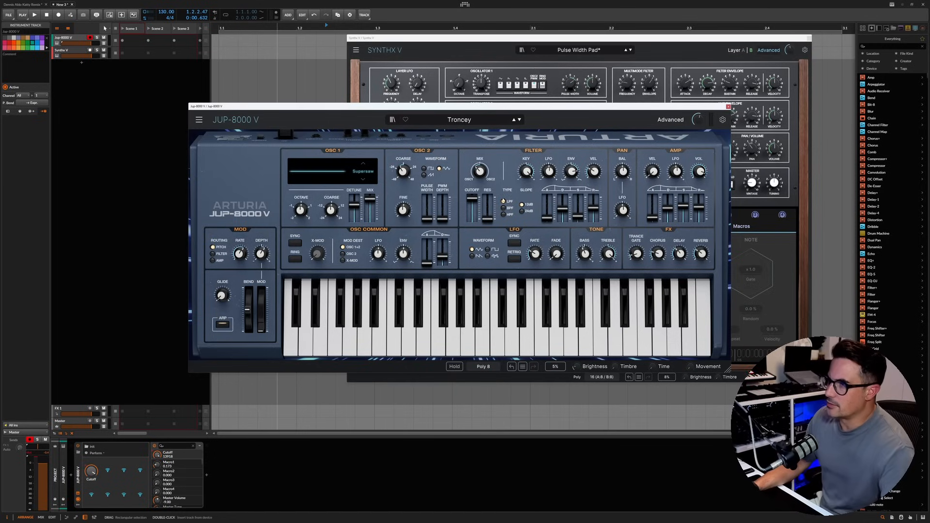
Step: In Synthx V's Multi-Arp, enable ARP 1 for layer A only and ARP 2 for layer B only
mouse_move(471, 205)
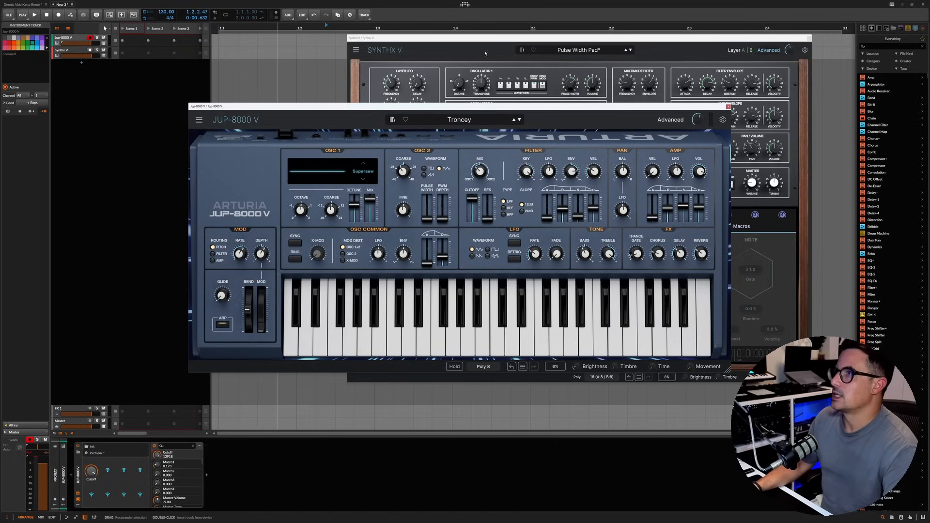
click(451, 43)
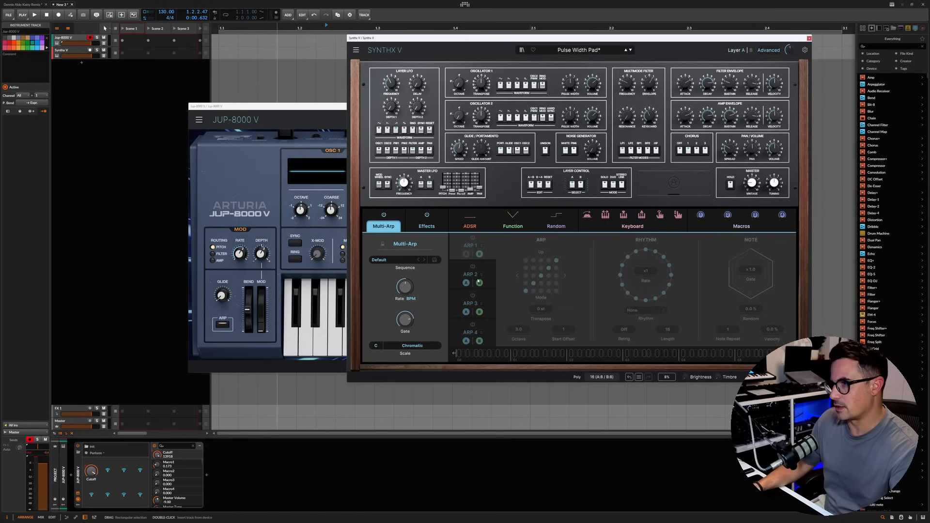
click(466, 253)
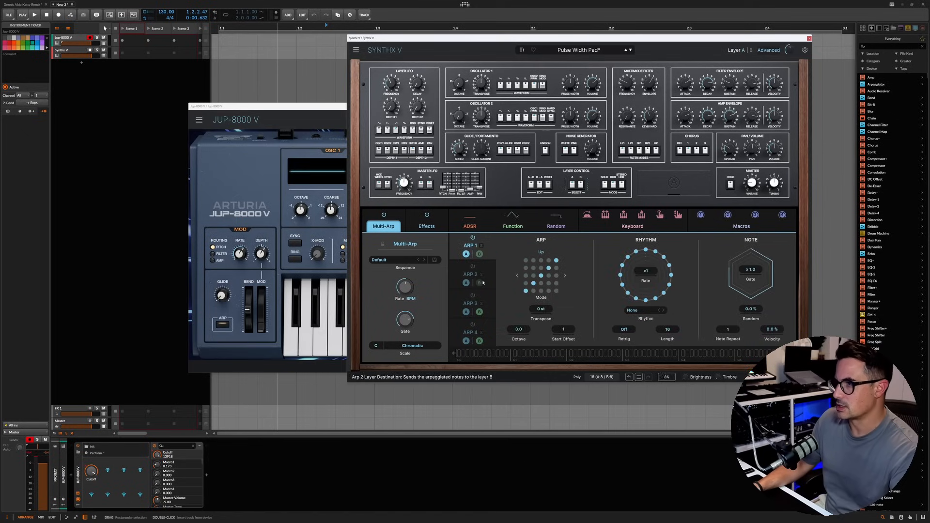
click(476, 274)
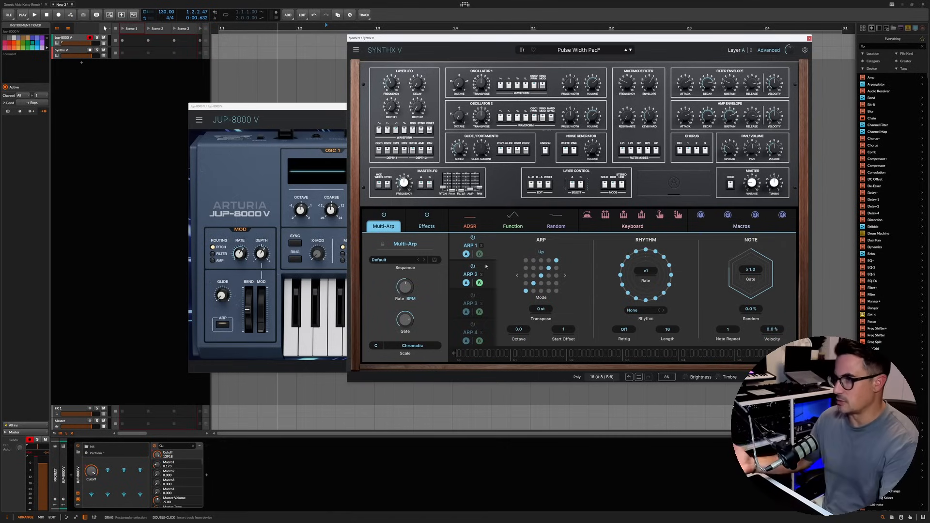
click(467, 283)
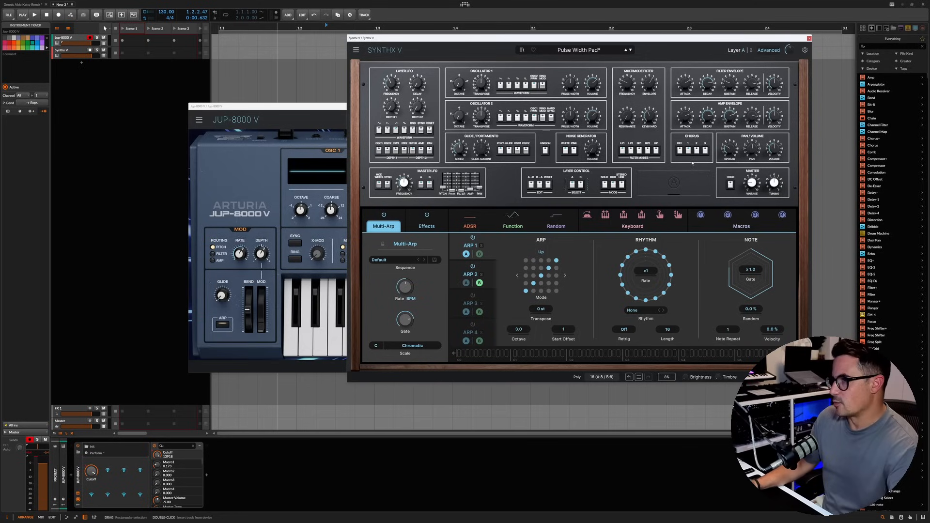
Step: Return to JUP-8000 V and close the Synthx V plug-in window
click(252, 170)
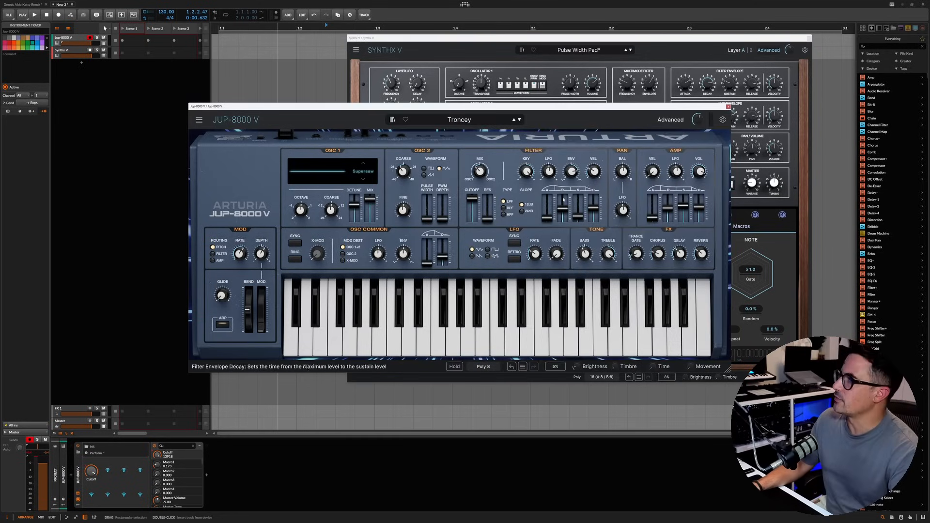
click(810, 38)
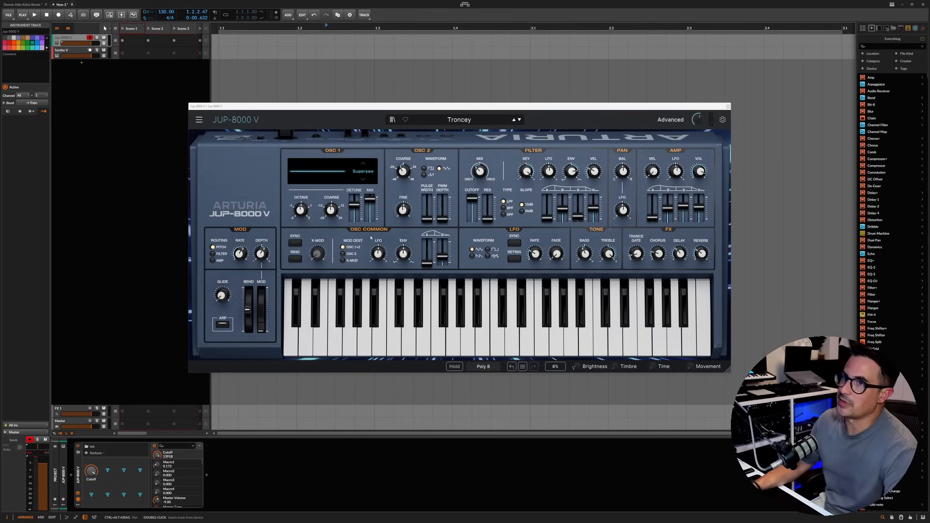
Step: Show JUP-8000 V's preset Import dialog with its accepted file types, and close it without importing anything
click(200, 120)
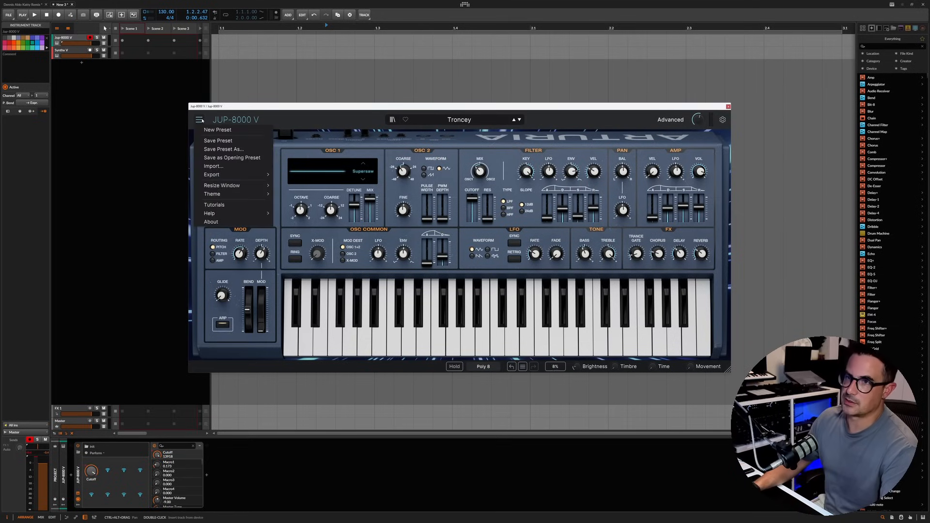
click(213, 166)
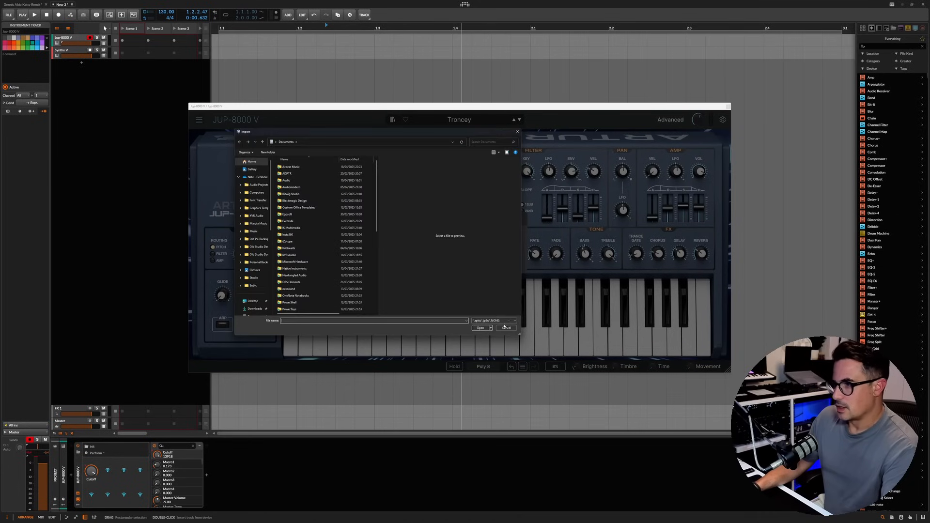
click(500, 328)
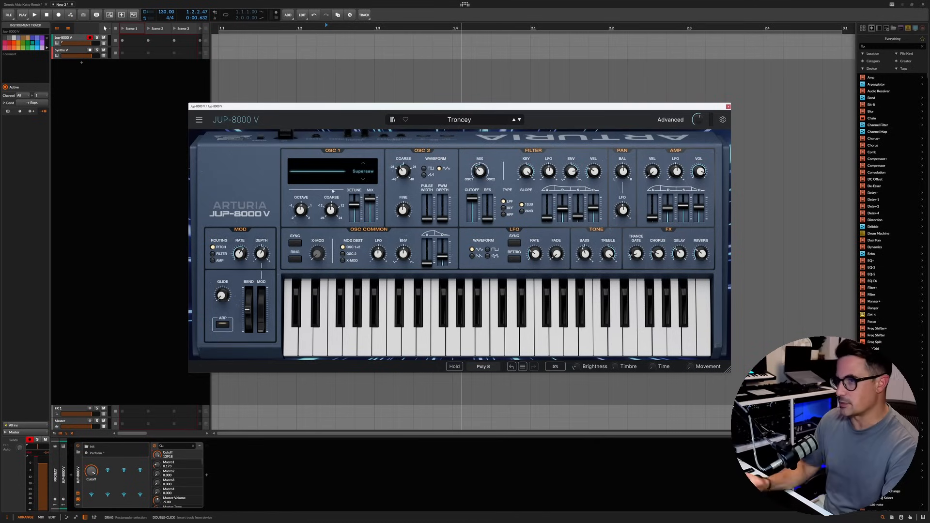
Step: Raise OSC 1's Super Saw Mix to 100 in the Troncey preset, and replace it with a new default preset
drag(370, 199, 370, 194)
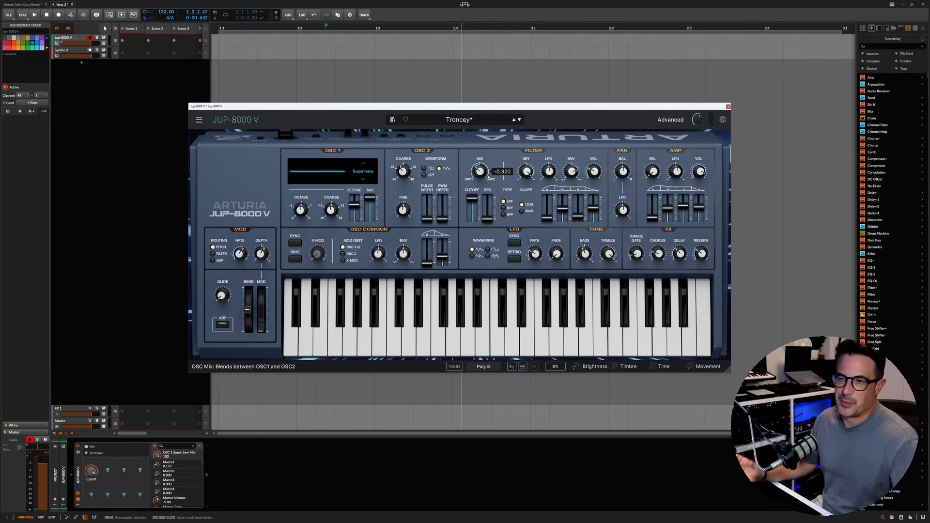
click(199, 119)
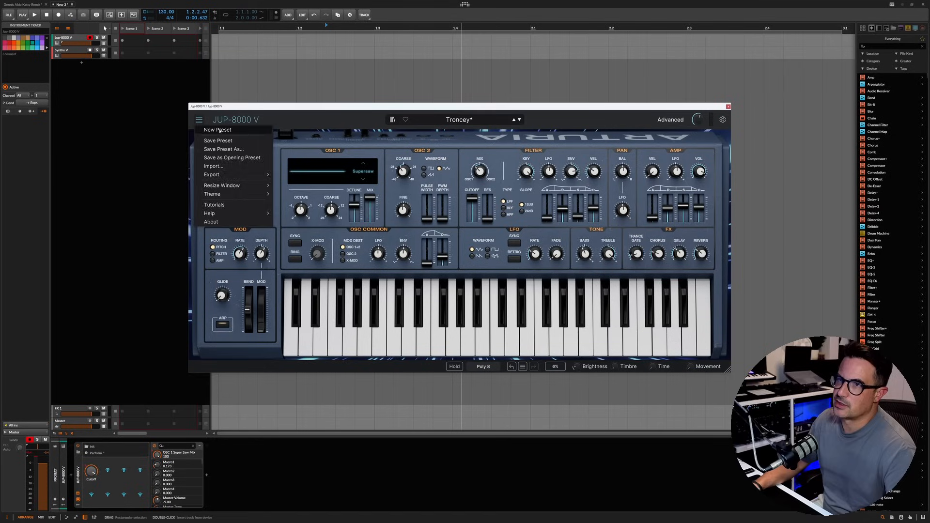
click(218, 130)
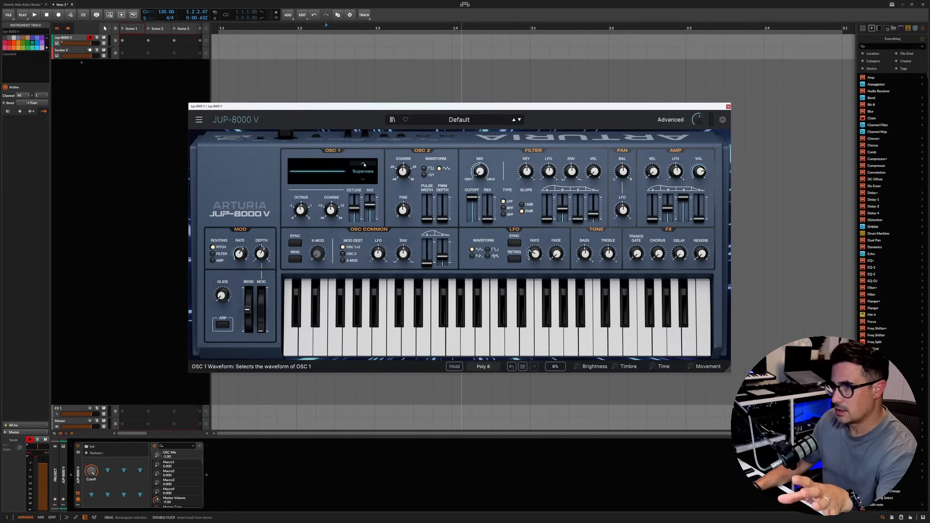
Step: Try OSC 1's Supersaw Detune and Mix from zero to full, ending with Mix at 100% and Detune at 74
drag(370, 205, 355, 221)
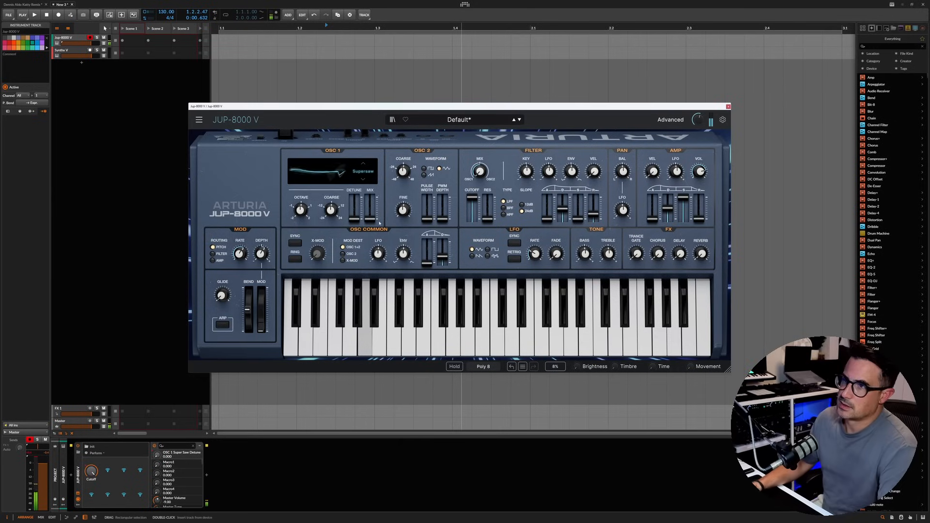
drag(369, 219, 372, 203)
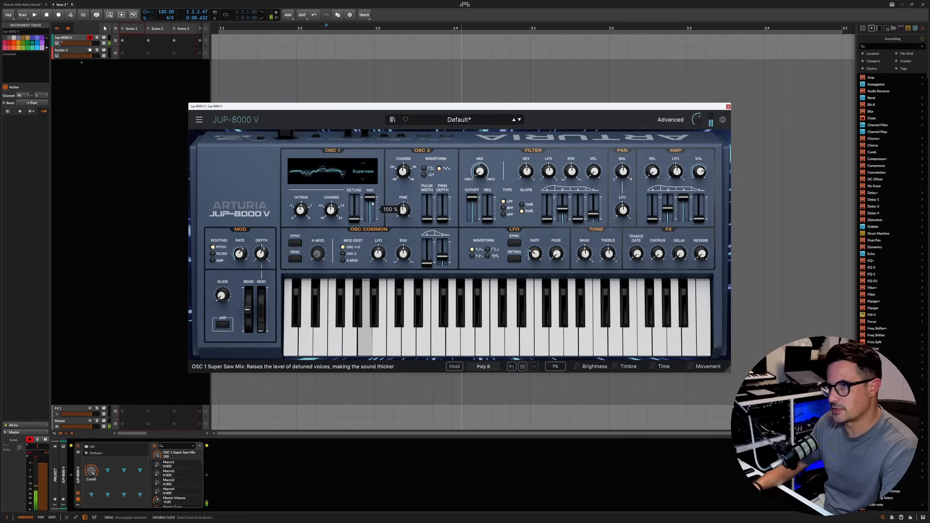
mouse_move(354, 219)
mouse_down()
mouse_move(354, 201)
mouse_move(351, 208)
mouse_up()
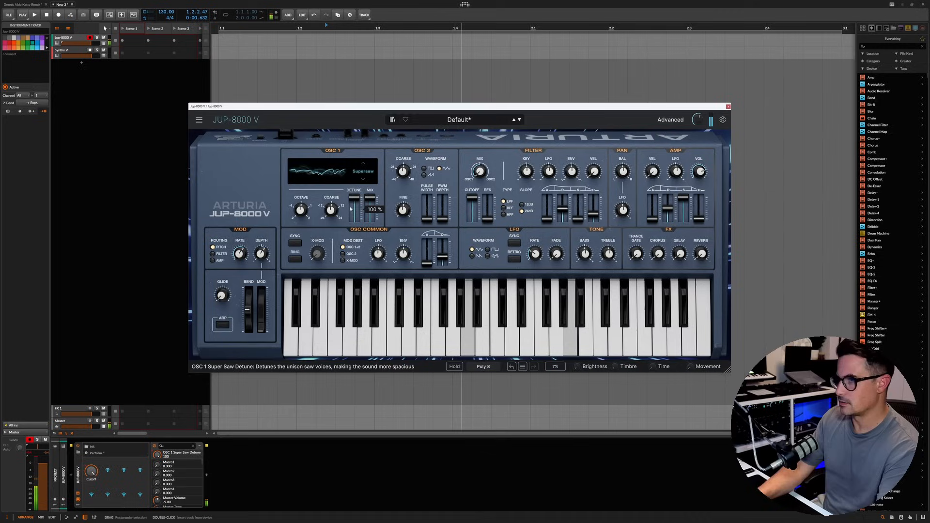
mouse_move(363, 197)
mouse_down()
mouse_move(363, 219)
mouse_move(363, 210)
mouse_up()
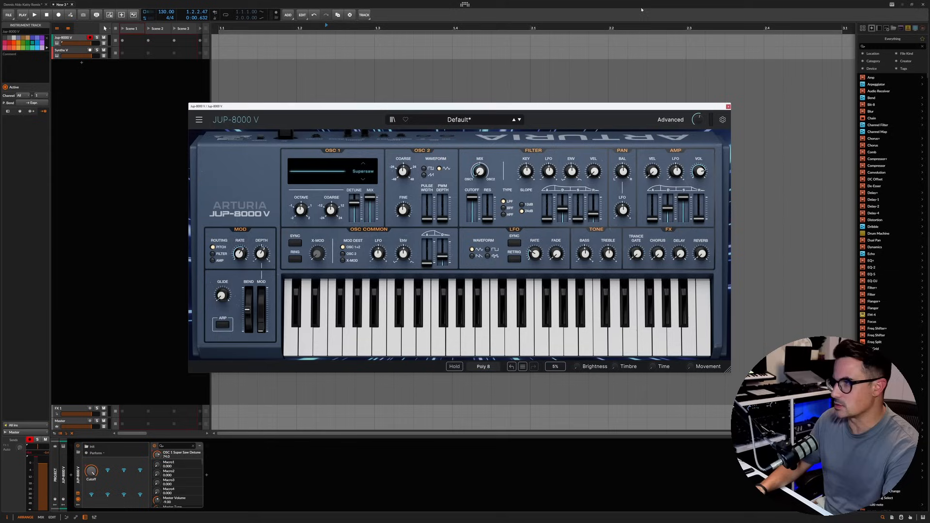
Step: Sweep the Treble tone control from a slight cut up to 78.4%, and settle on a more moderate boost
click(608, 256)
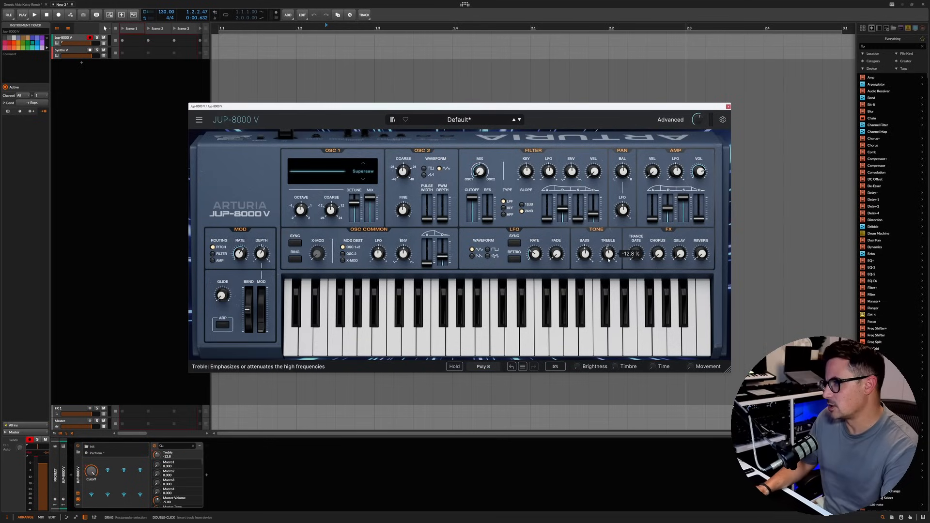
drag(612, 253, 613, 205)
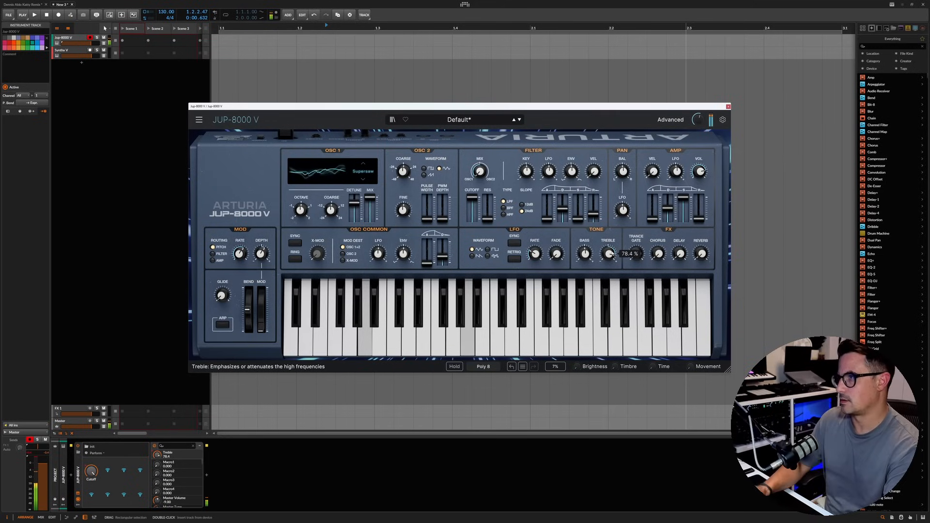
mouse_move(609, 252)
mouse_down()
mouse_move(609, 275)
mouse_move(610, 251)
mouse_up()
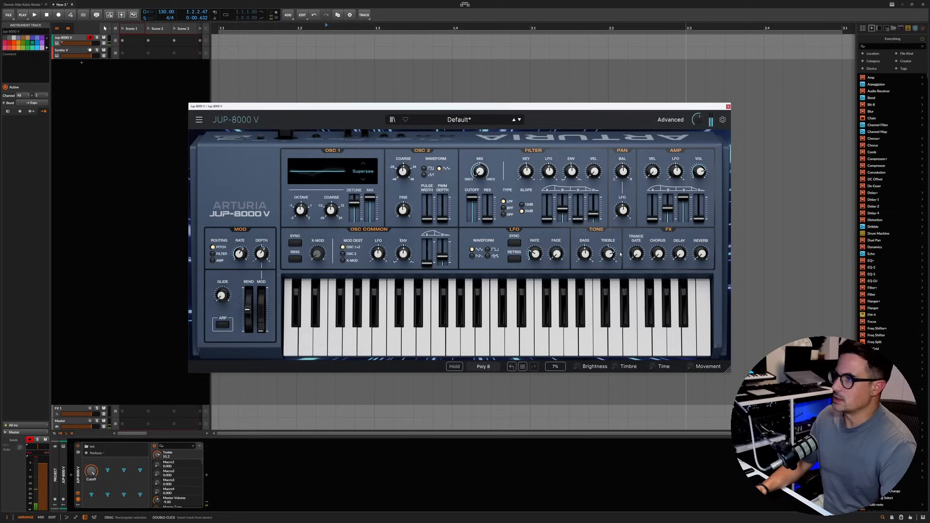
Step: Switch OSC 1 to the Triangle waveform, raise its Shape and LFO depth, and speed up the LFO rate
click(363, 164)
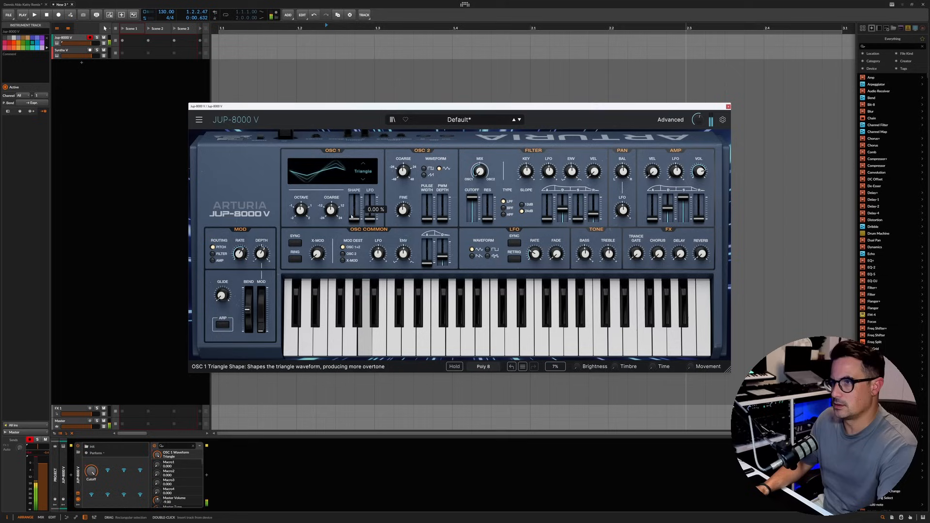
mouse_move(354, 198)
mouse_down()
mouse_move(354, 213)
mouse_move(354, 198)
mouse_move(370, 206)
mouse_up()
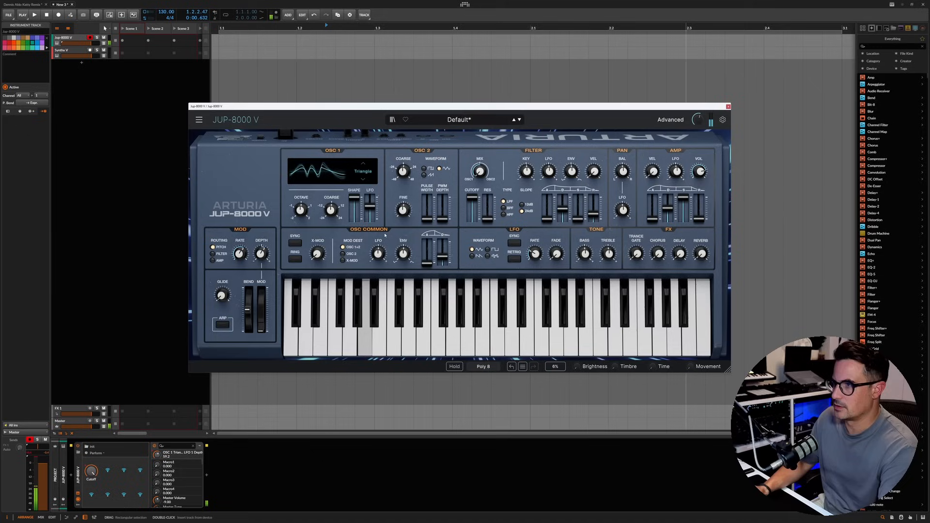
drag(535, 254, 535, 235)
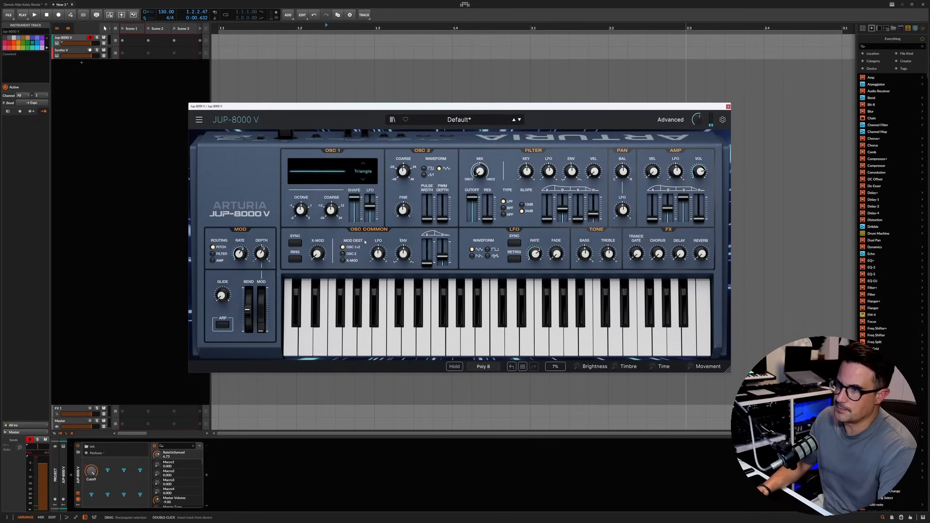
drag(371, 207, 370, 203)
Step: Lower the LFO rate and try the Square waveform on OSC 1 with raised pulse width and PWM depth
drag(535, 254, 535, 264)
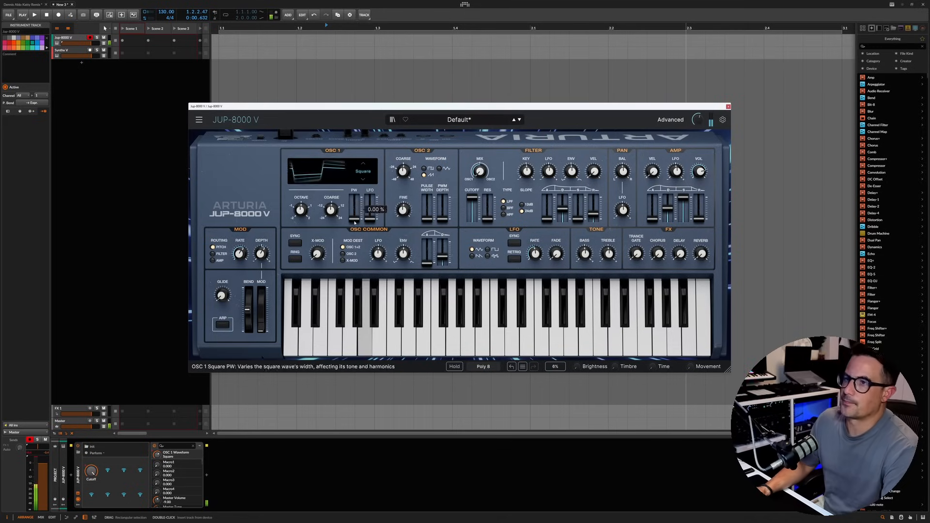
drag(354, 207, 371, 204)
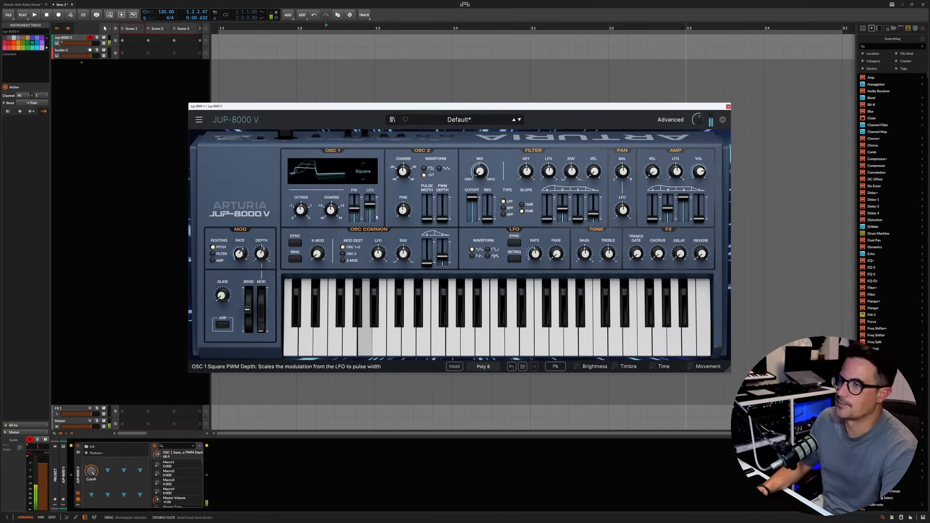
Step: Switch OSC 1 to the Feedback Oscillator waveform and set the oscillator envelope's decay to 0
click(364, 164)
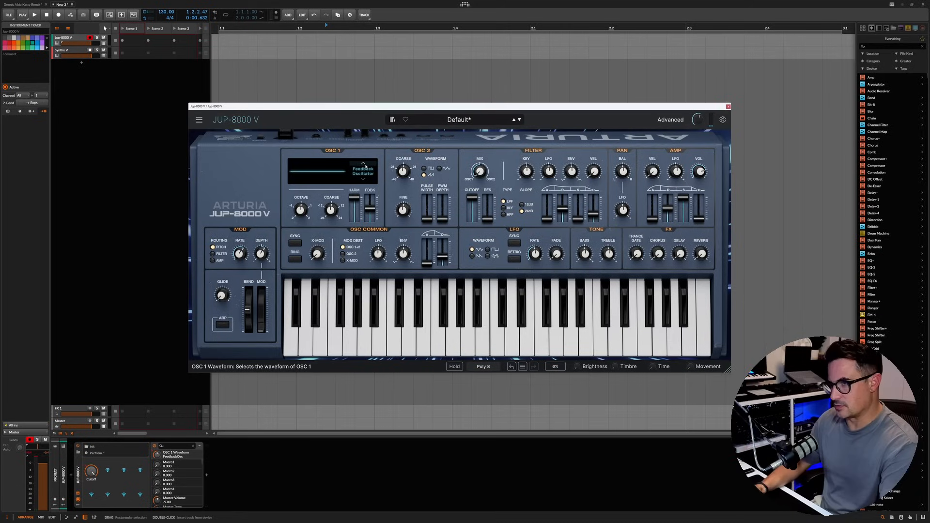
drag(355, 213, 354, 232)
drag(480, 171, 480, 171)
drag(443, 257, 442, 269)
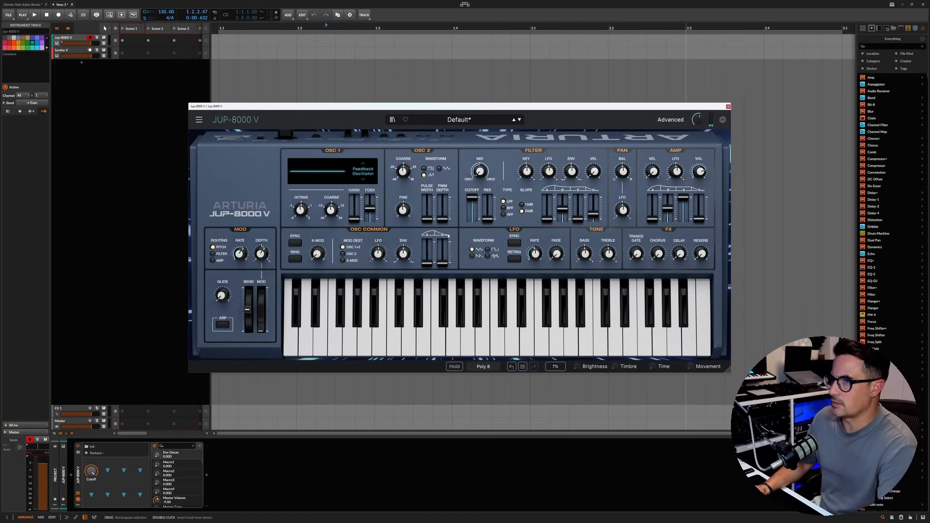
Step: Sweep the Feedback Oscillator's feedback amount and harmonics, bringing the harmonics to 34.5
mouse_move(370, 208)
mouse_down()
mouse_move(370, 220)
mouse_move(355, 203)
mouse_up()
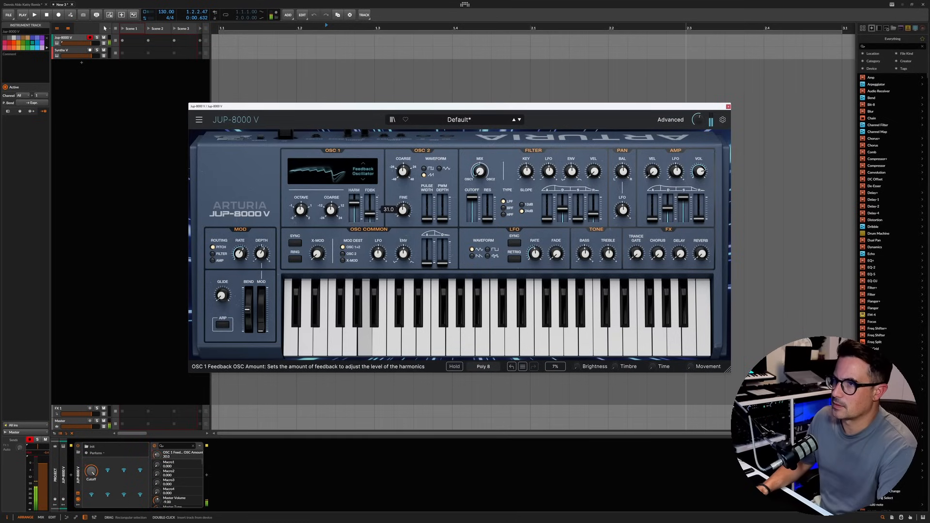
mouse_move(370, 214)
mouse_down()
mouse_move(355, 206)
mouse_move(355, 214)
mouse_move(311, 214)
mouse_move(354, 216)
mouse_move(355, 204)
mouse_up()
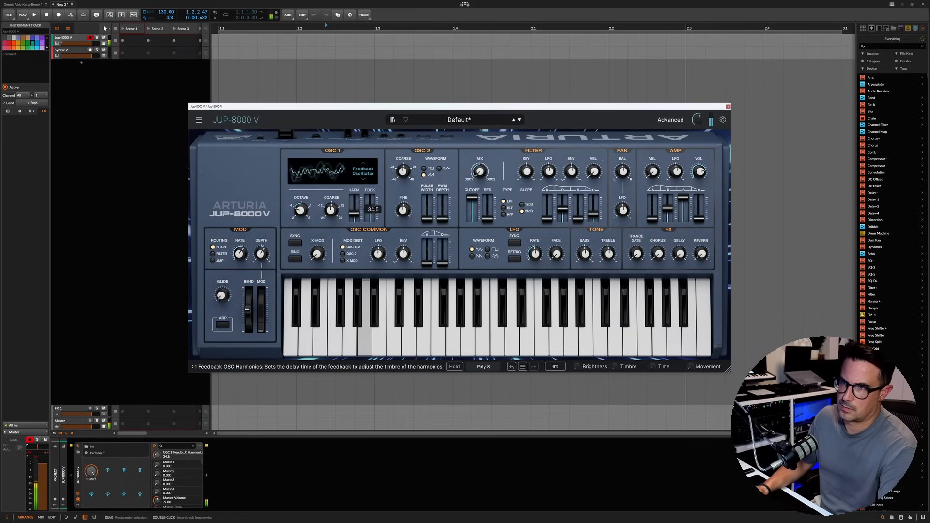
Step: Switch OSC 1 to the Noise waveform, raise its resonance to 100% and lower its noise cutoff to about 69.2
drag(355, 220, 355, 218)
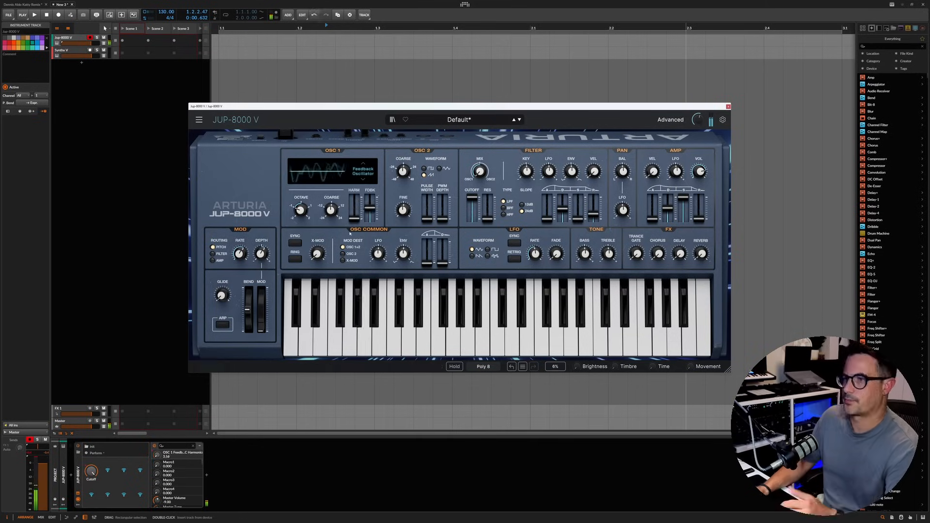
click(363, 180)
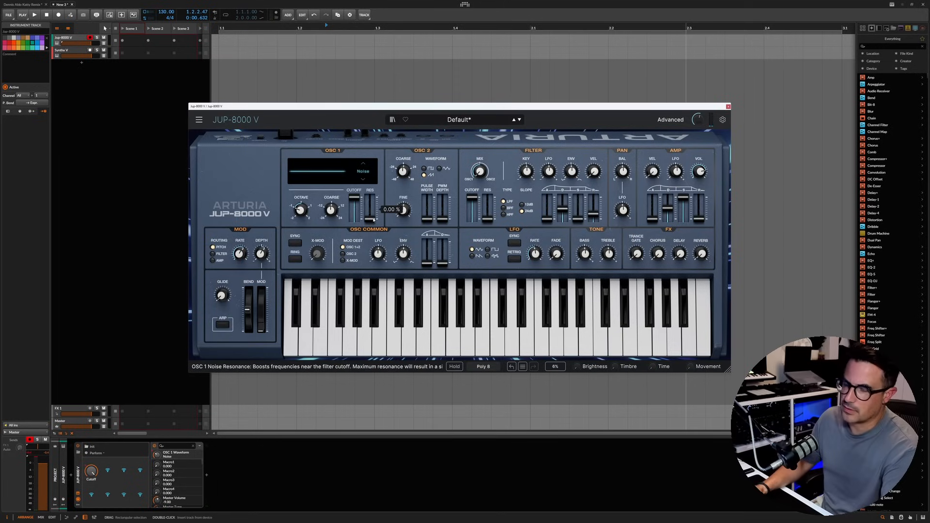
drag(374, 220, 374, 197)
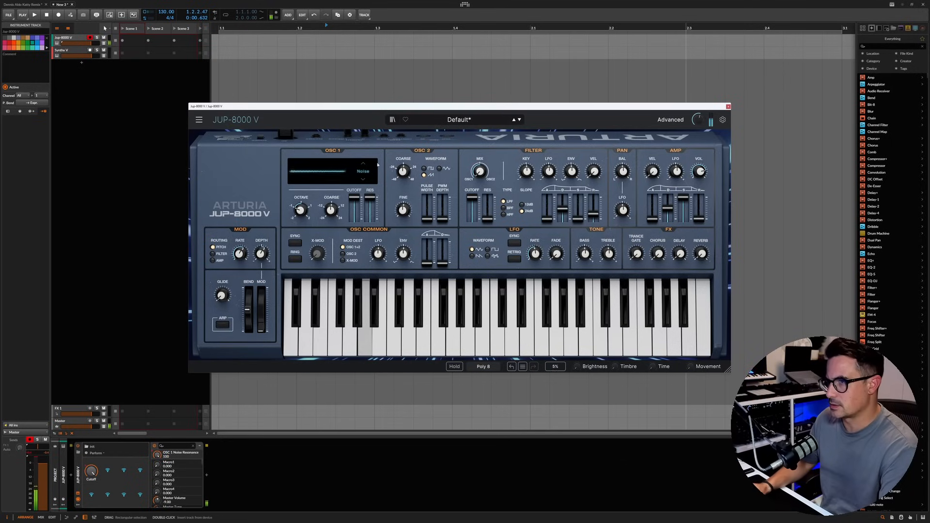
drag(355, 197, 354, 205)
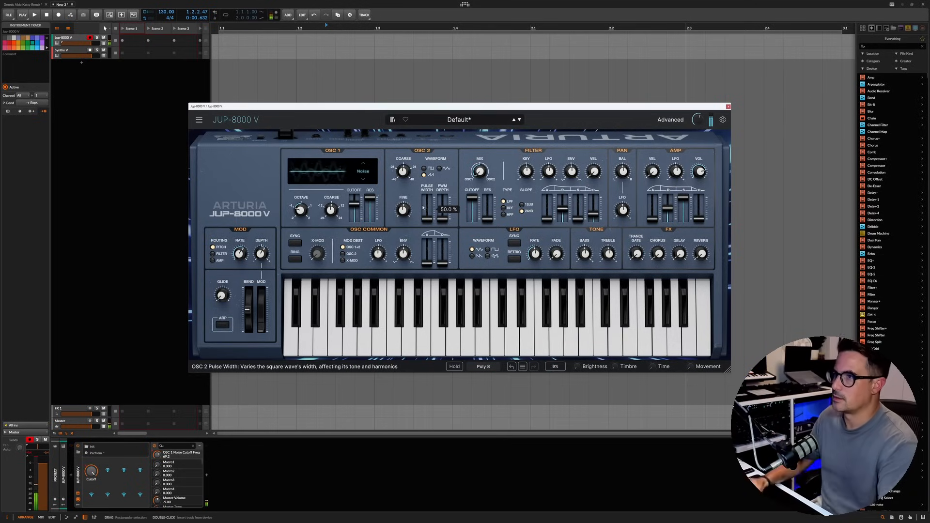
Step: Set the oscillator mix fully to OSC 1, reset the noise resonance to 0 and open the noise cutoff to 100%
drag(480, 179, 480, 143)
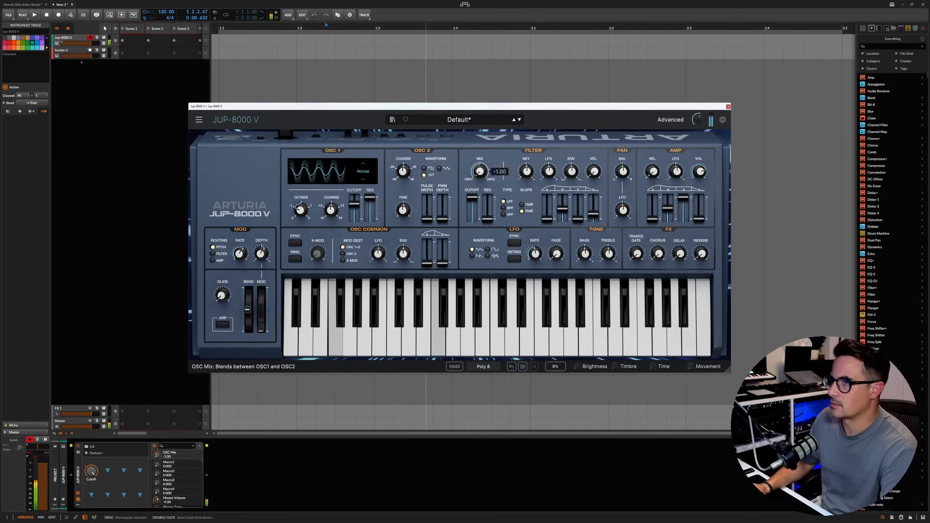
click(327, 218)
drag(370, 198, 370, 201)
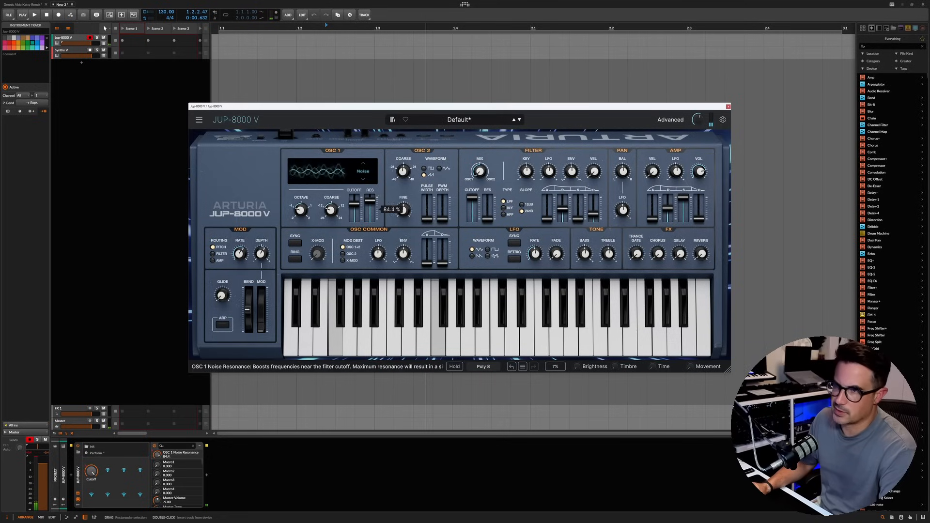
double_click(370, 202)
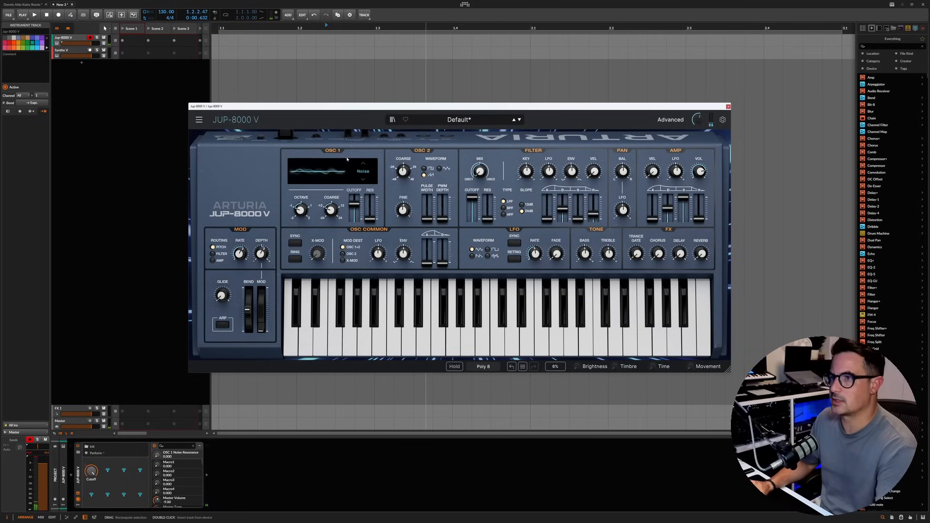
mouse_move(355, 204)
mouse_down()
mouse_move(357, 184)
mouse_move(355, 201)
mouse_up()
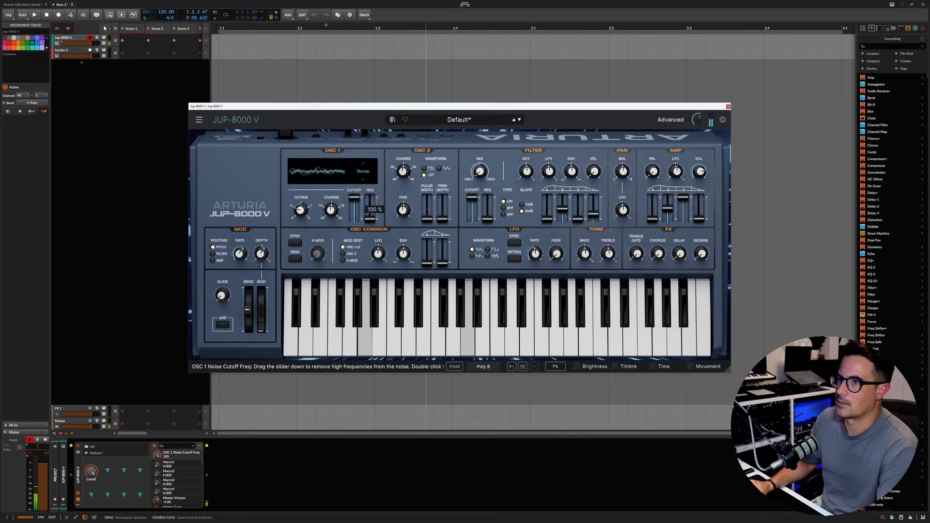
Step: Switch OSC 1 to the Triangle Mod waveform at octave 0 and sweep its Shape up to 100%
click(364, 180)
click(364, 180)
click(364, 180)
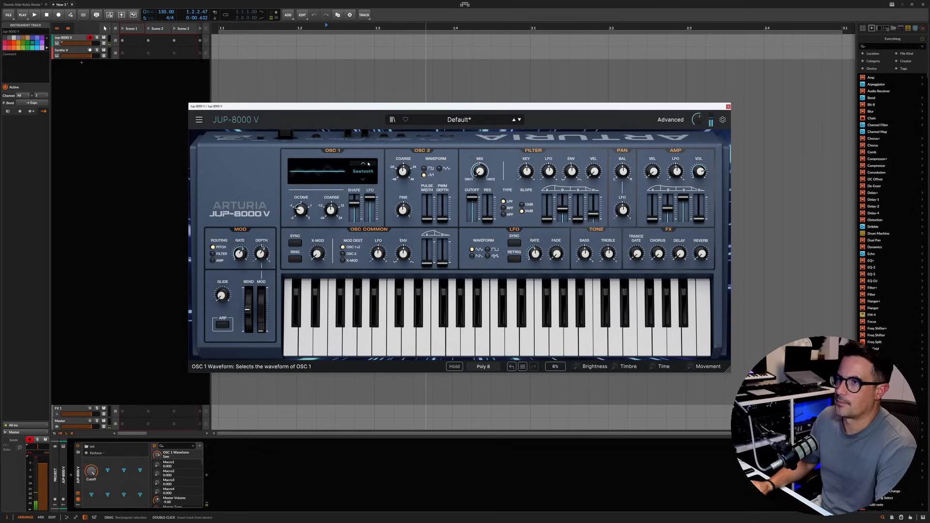
click(363, 165)
click(363, 164)
click(364, 165)
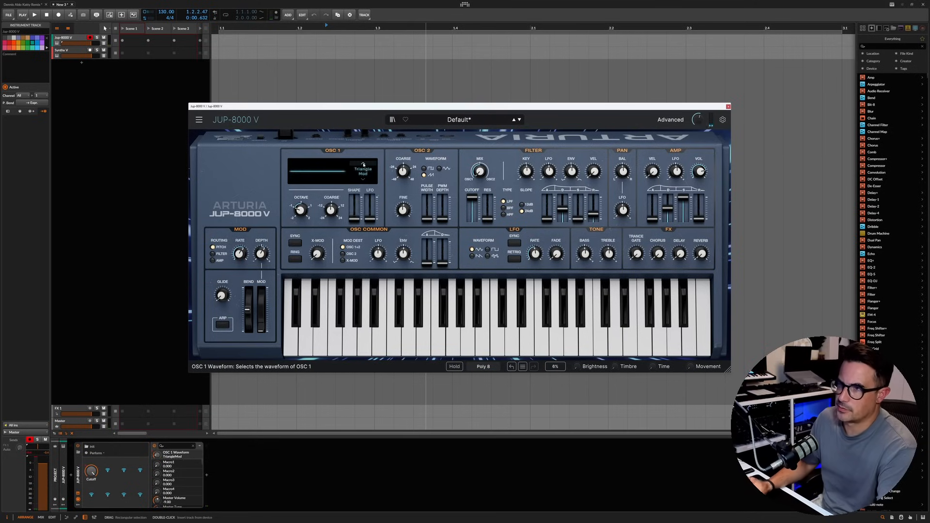
mouse_move(370, 207)
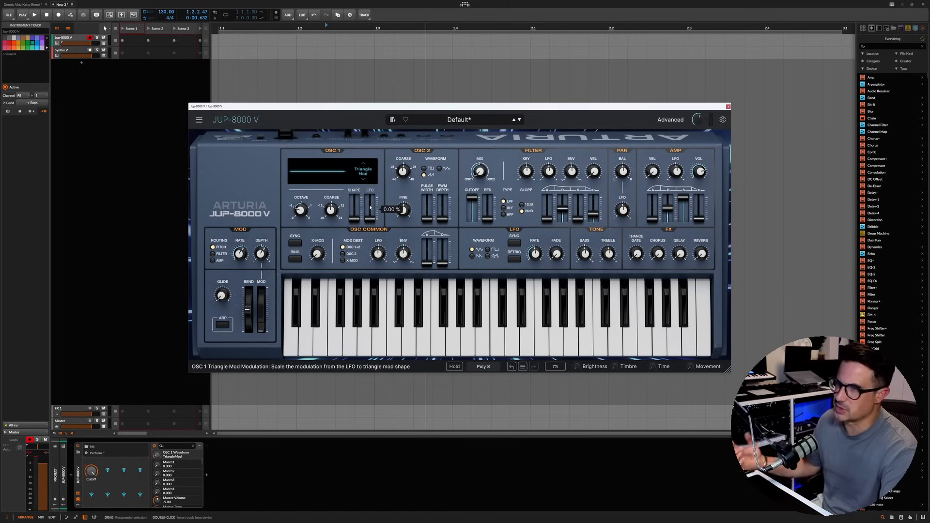
drag(300, 210, 300, 199)
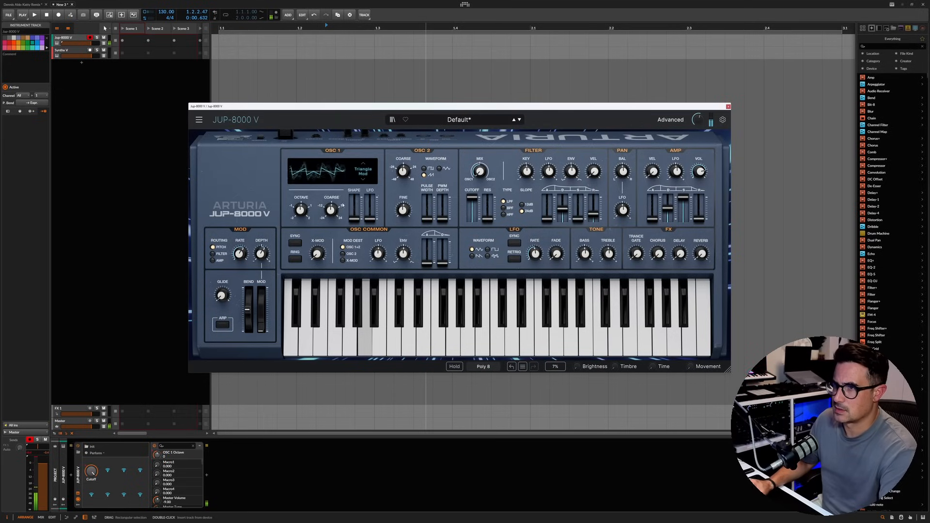
drag(354, 219, 355, 218)
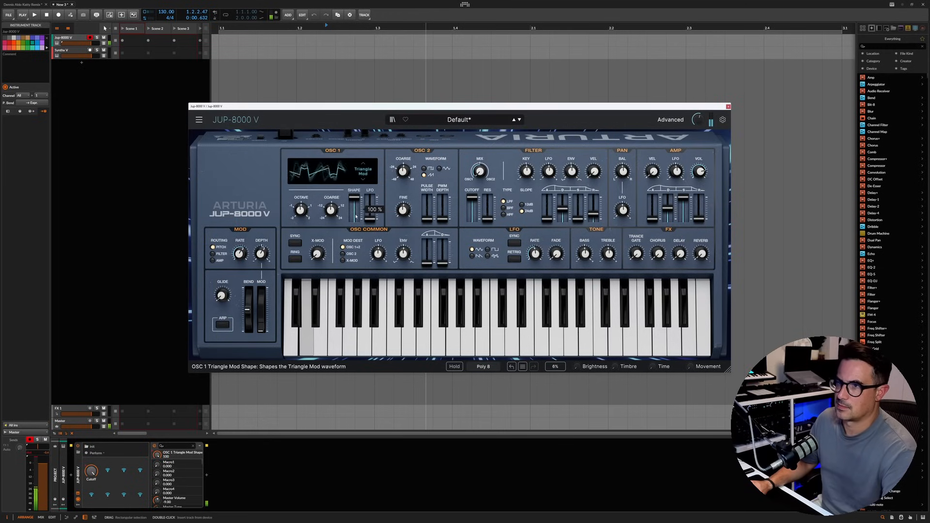
Step: Modulate the reduced Triangle Mod shape with LFO depth 47.6% at a 9.05 Hz rate, and drop OSC 1's octave to -1
drag(355, 199, 370, 209)
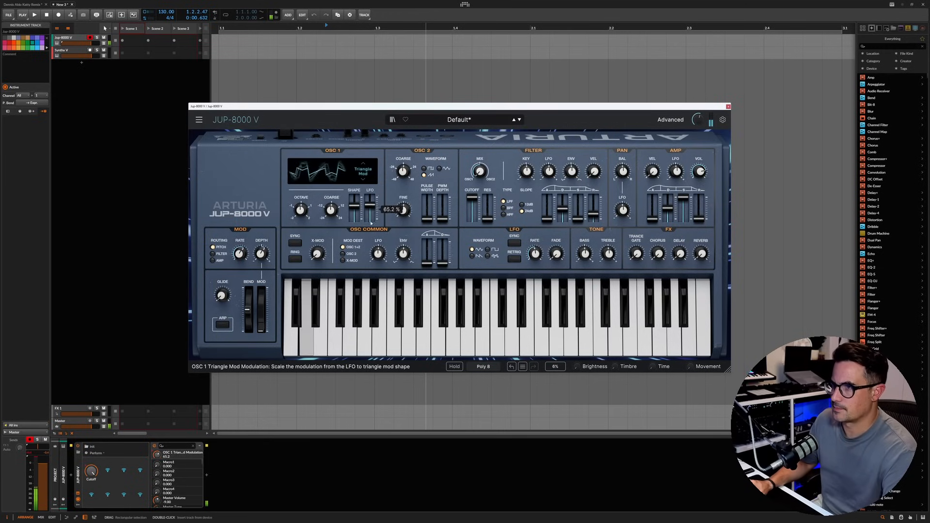
drag(535, 254, 535, 251)
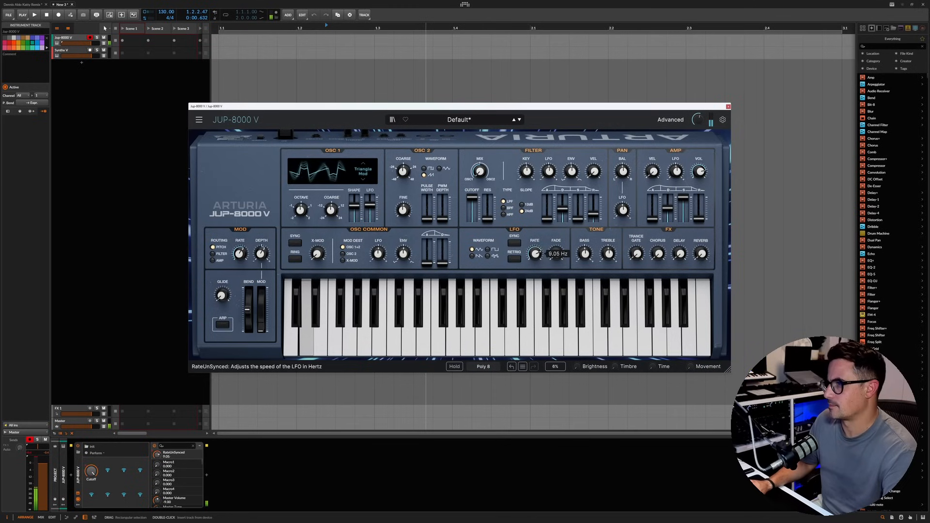
drag(370, 206, 370, 208)
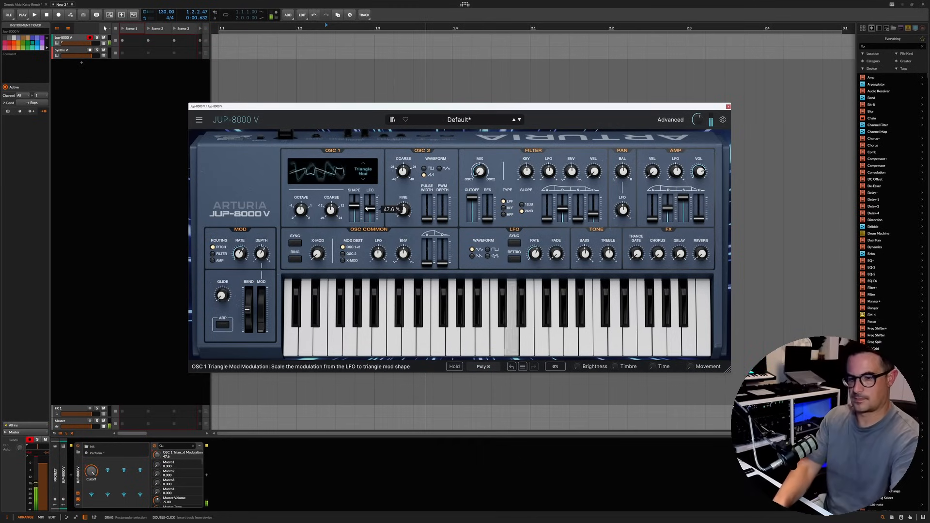
drag(301, 210, 300, 214)
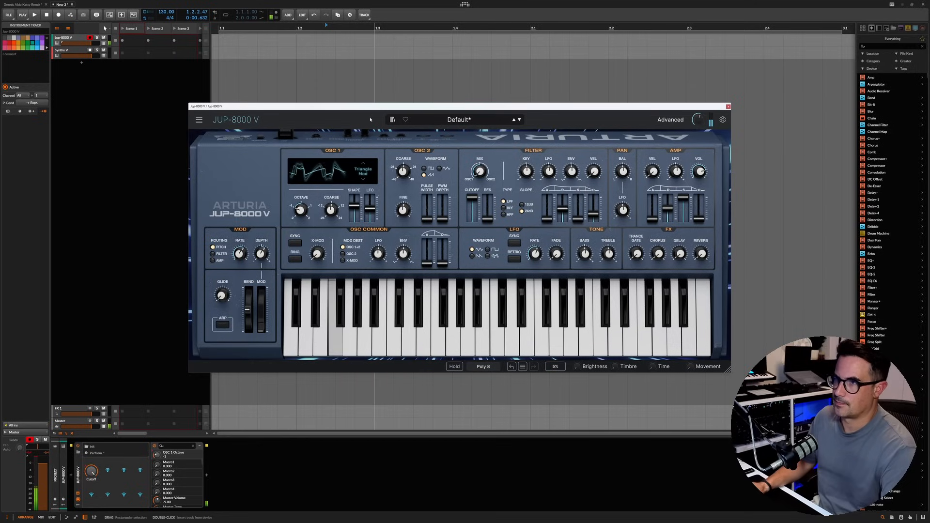
Step: Cycle onward through the OSC 1 waveforms
click(363, 179)
click(364, 179)
click(365, 179)
click(364, 179)
click(363, 179)
click(363, 181)
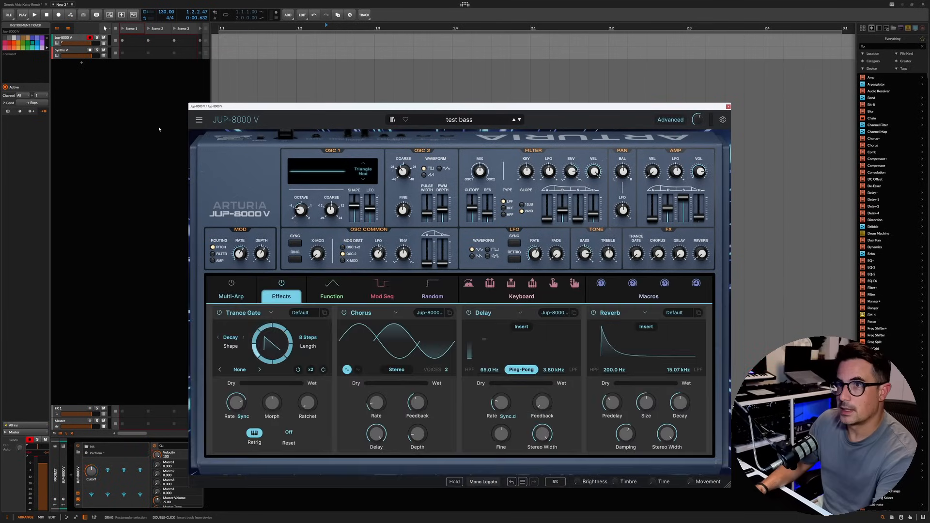
Step: Start a new default preset and lengthen the amp envelope's release
click(199, 120)
click(614, 197)
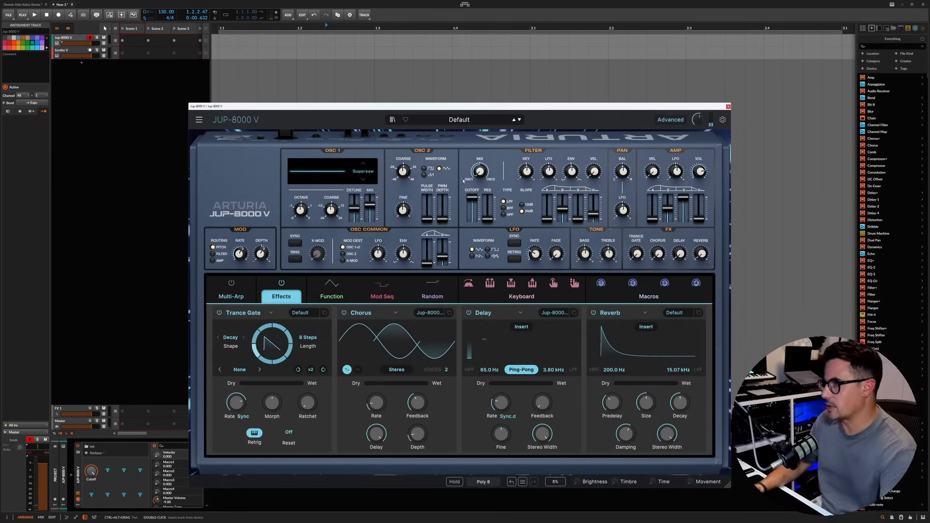
drag(699, 219, 696, 209)
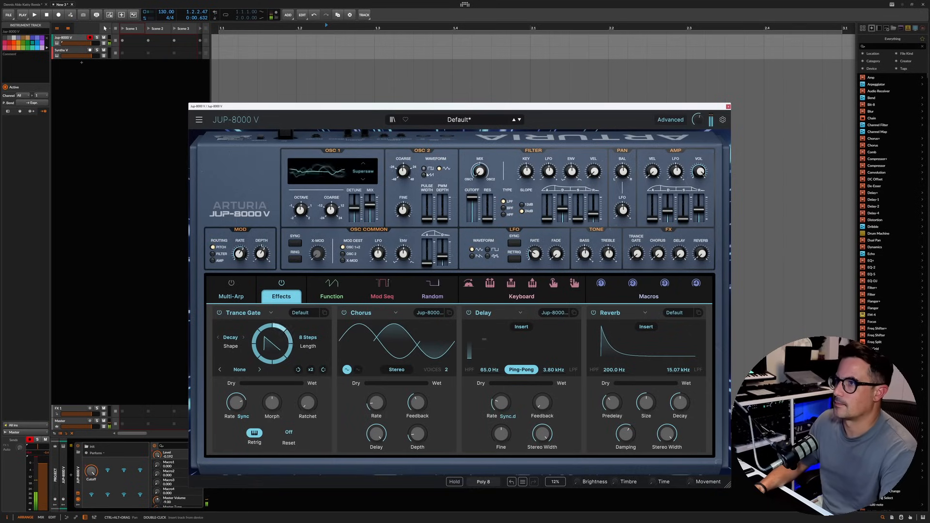
Step: Tune OSC 2 to 7 semitones and blend it in with the oscillator mix at -0.472
scroll(403, 171, down, 3)
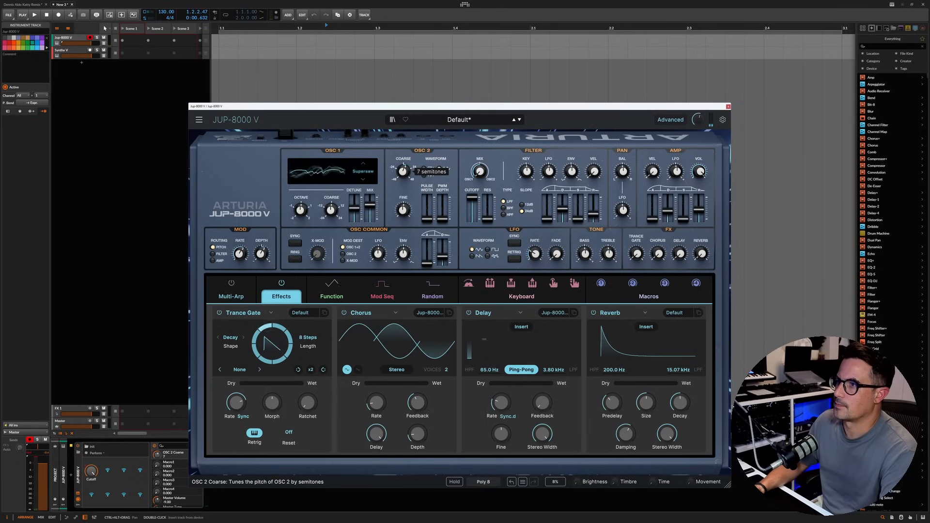
drag(479, 171, 480, 161)
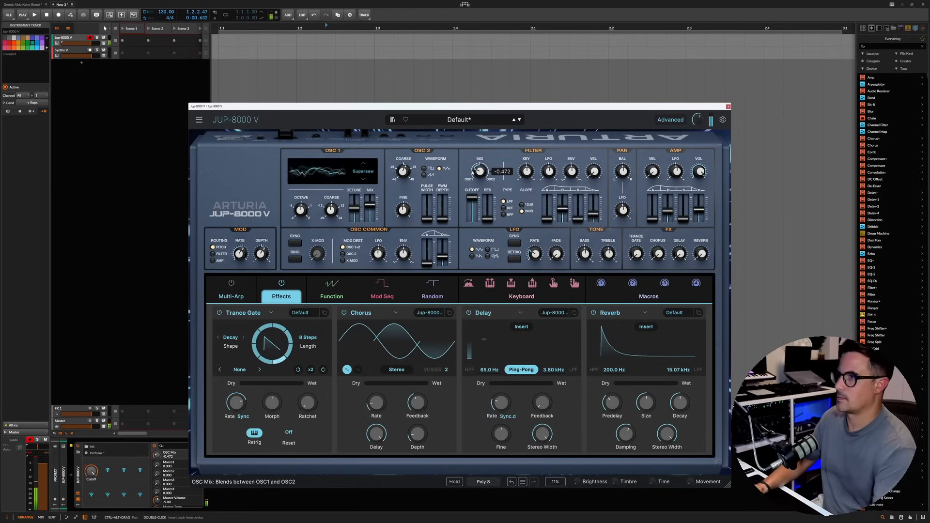
Step: Lower the filter cutoff with a 12 dB slope, and set the filter envelope depth to 68.8% and its release to 4.47 s
mouse_move(471, 197)
mouse_down()
mouse_move(471, 213)
mouse_move(472, 205)
mouse_up()
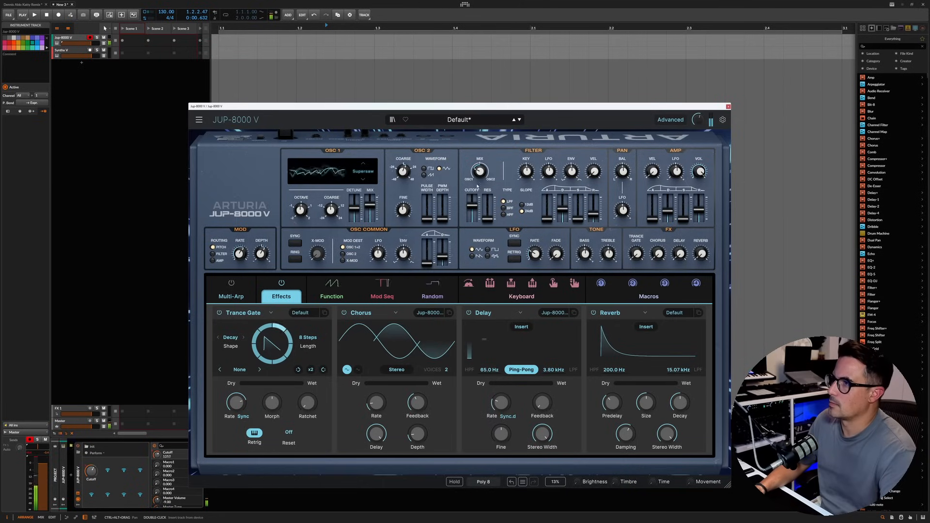
drag(572, 171, 572, 148)
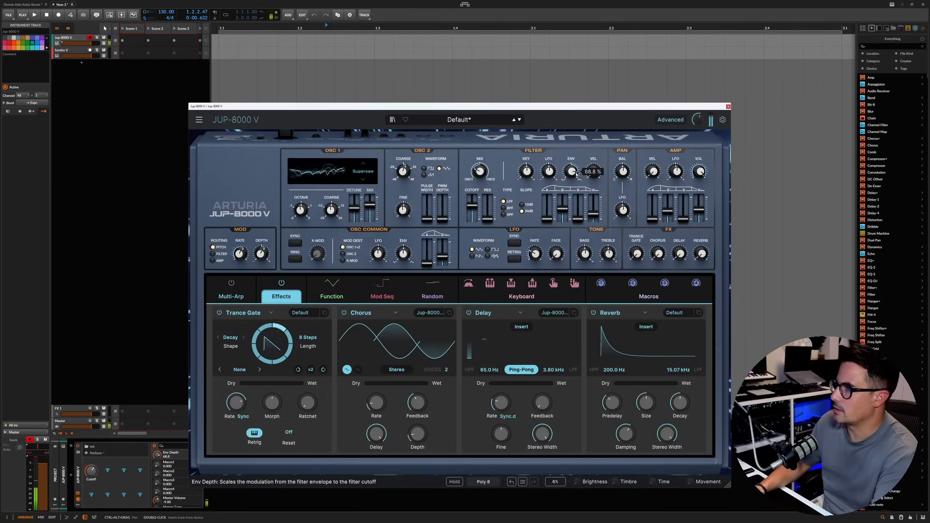
drag(593, 214, 600, 208)
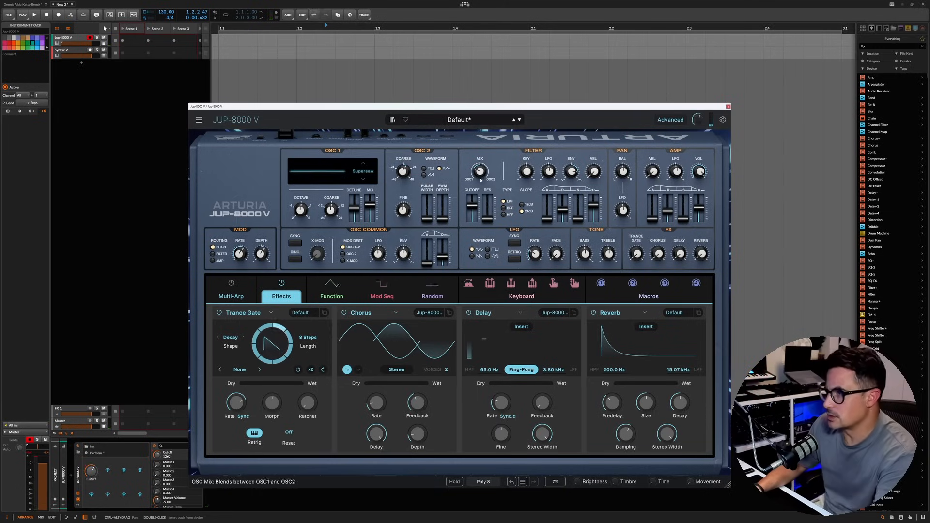
click(539, 211)
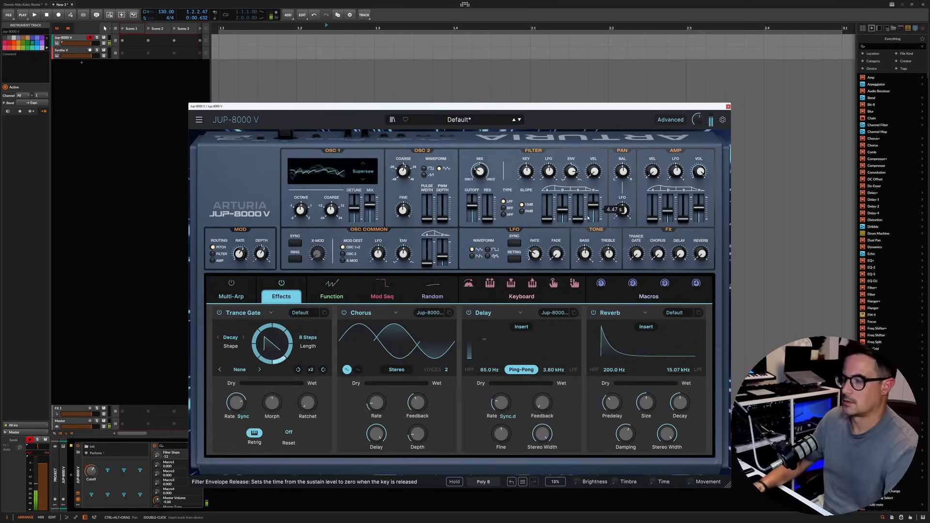
Step: Enable the Multi-Arp and set ARP 1 to octave 1.0, an 8-step rhythm with some steps off, and 26.8% random
click(242, 285)
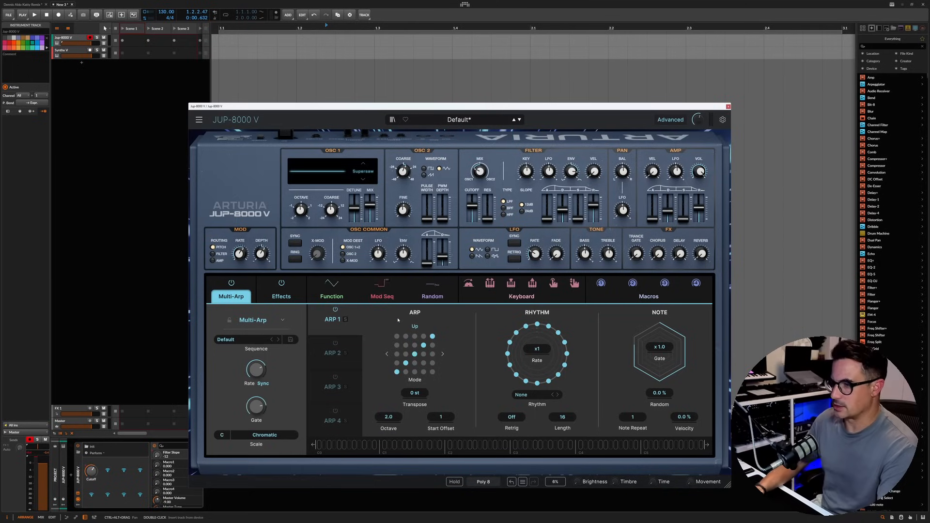
drag(389, 418, 389, 430)
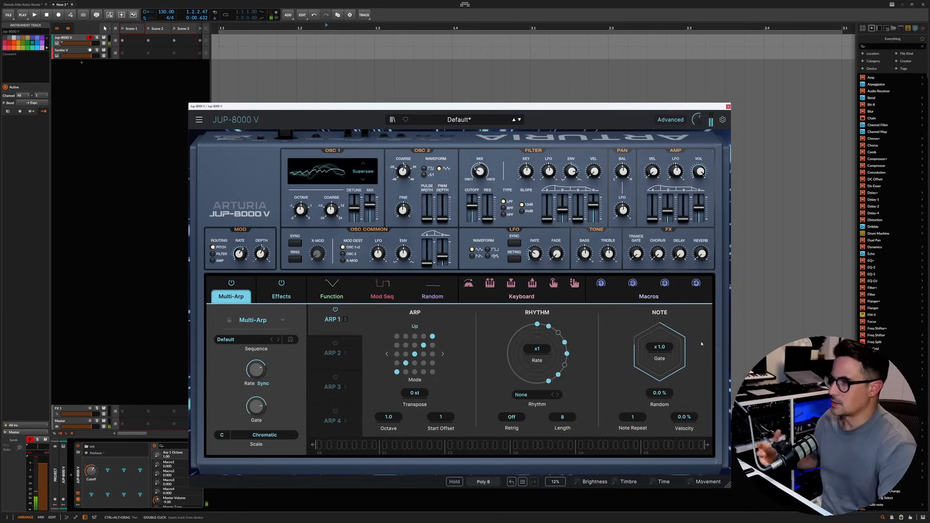
drag(655, 390, 654, 386)
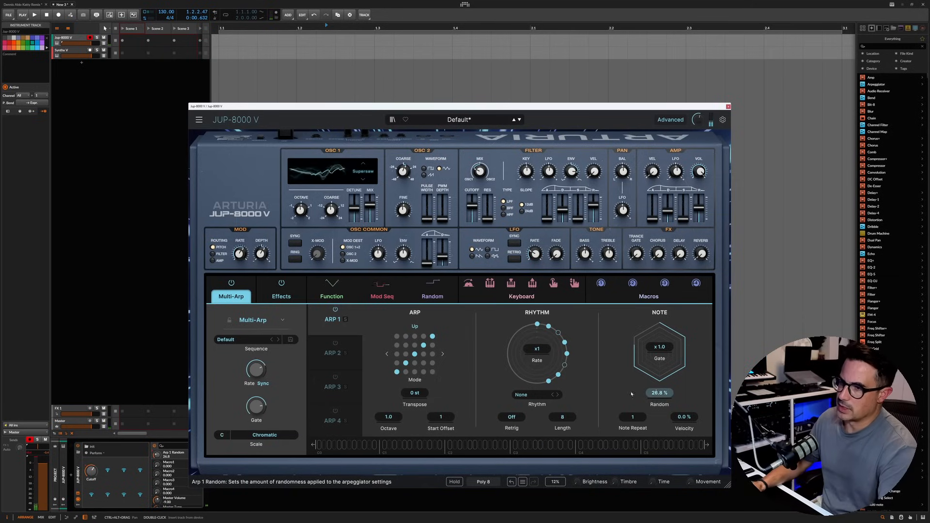
Step: Enable ARP 2 with the P8 (7 steps) rhythm and the Alberti Up mode
click(335, 343)
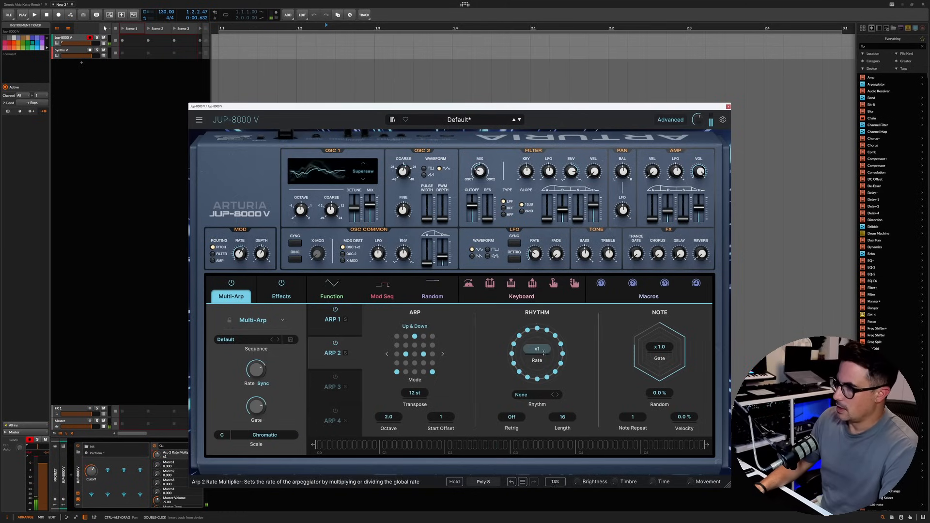
click(548, 397)
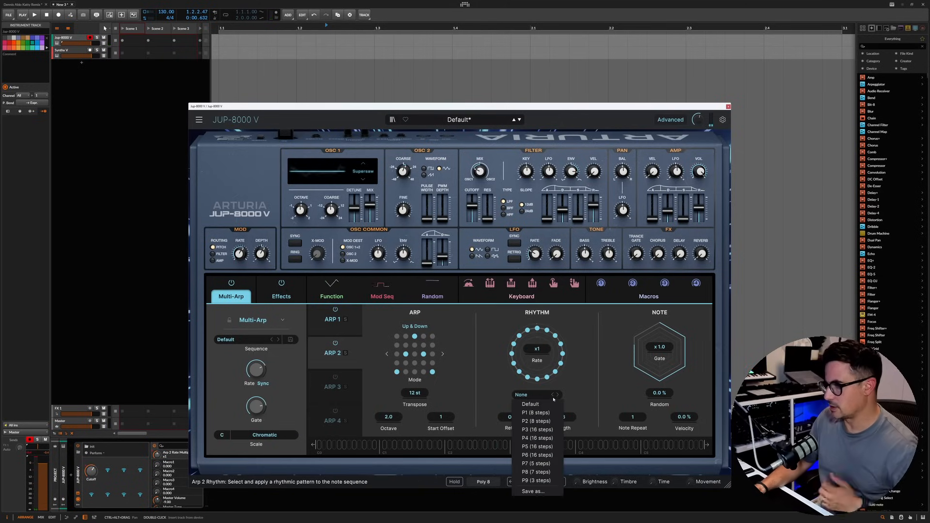
click(536, 464)
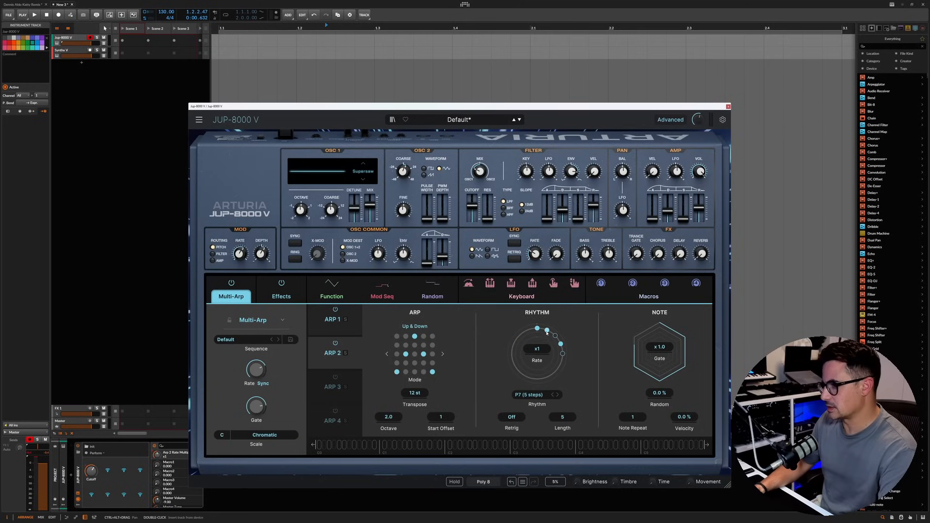
click(531, 395)
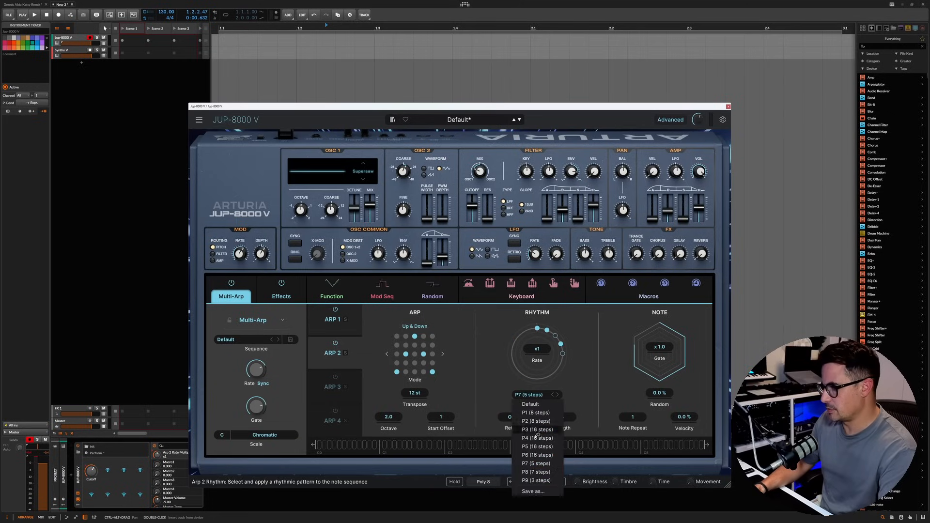
click(536, 474)
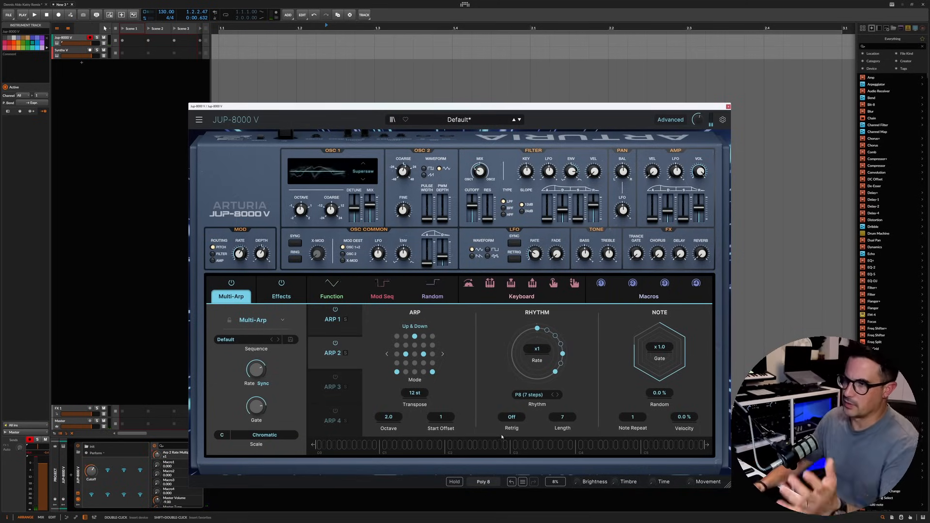
click(418, 328)
click(420, 359)
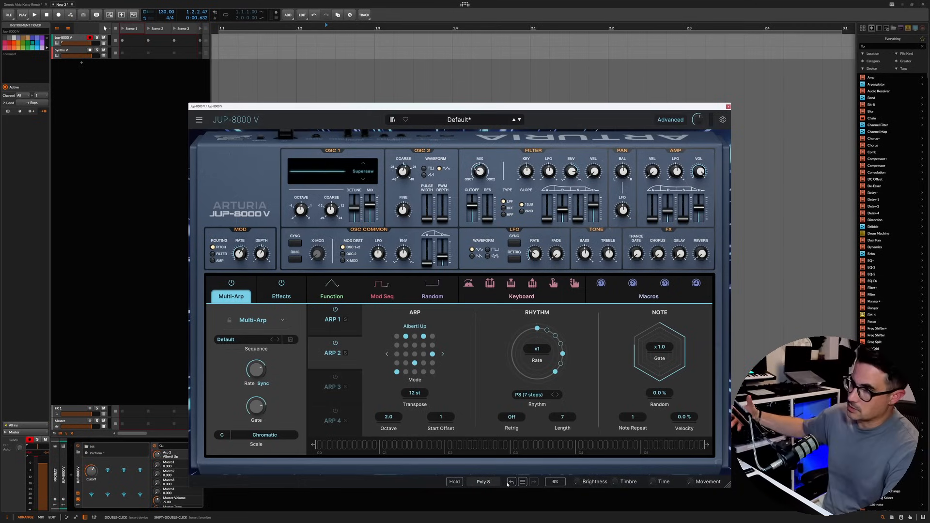
Step: Set the filter key follow to 69.9 and the filter cutoff to 277 Hz
scroll(481, 207, down, 6)
scroll(482, 207, up, 2)
drag(573, 172, 527, 157)
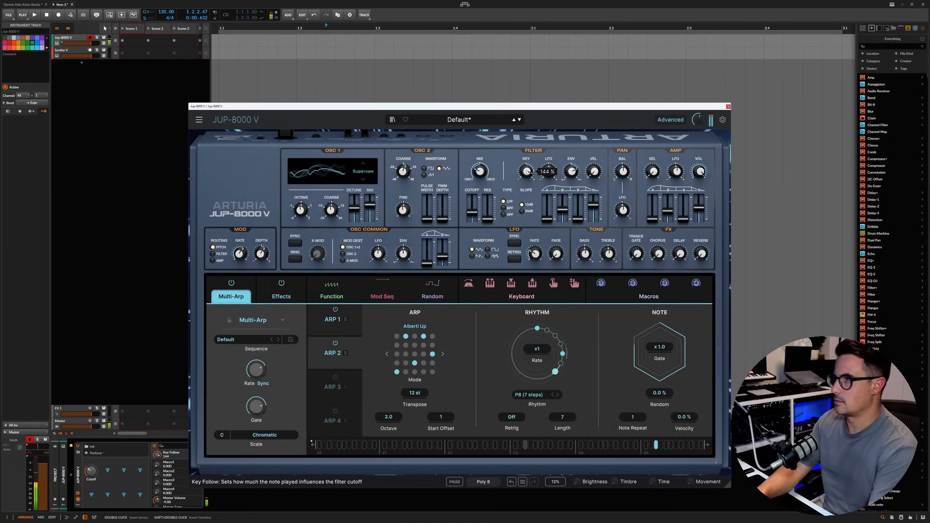
drag(526, 171, 527, 180)
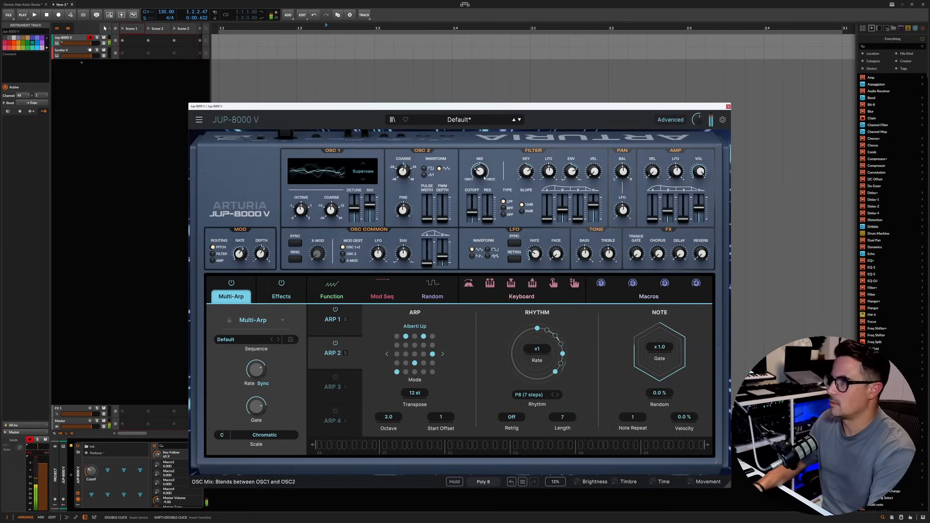
drag(472, 212, 472, 208)
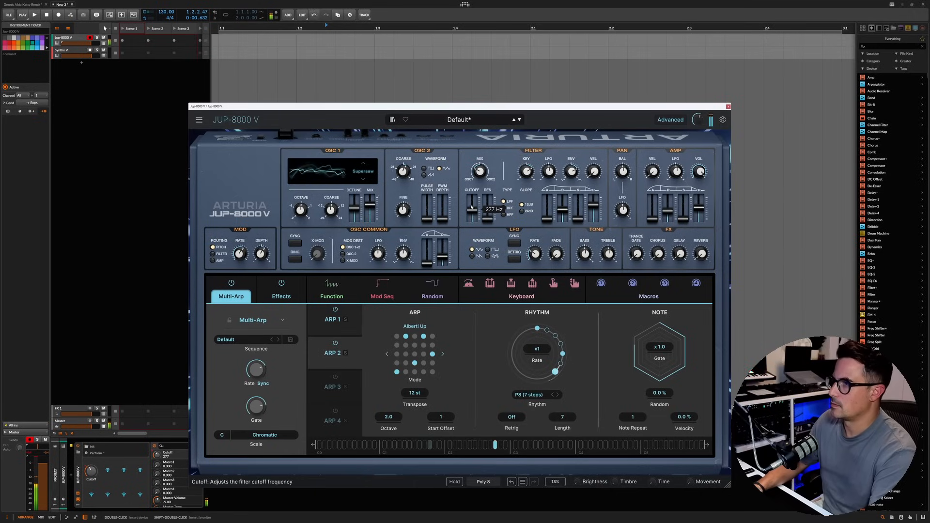
Step: Set the oscillator mix to -1.00, modulated by Key Track at 0.76, and raise the filter cutoff to 761 Hz
drag(485, 171, 482, 171)
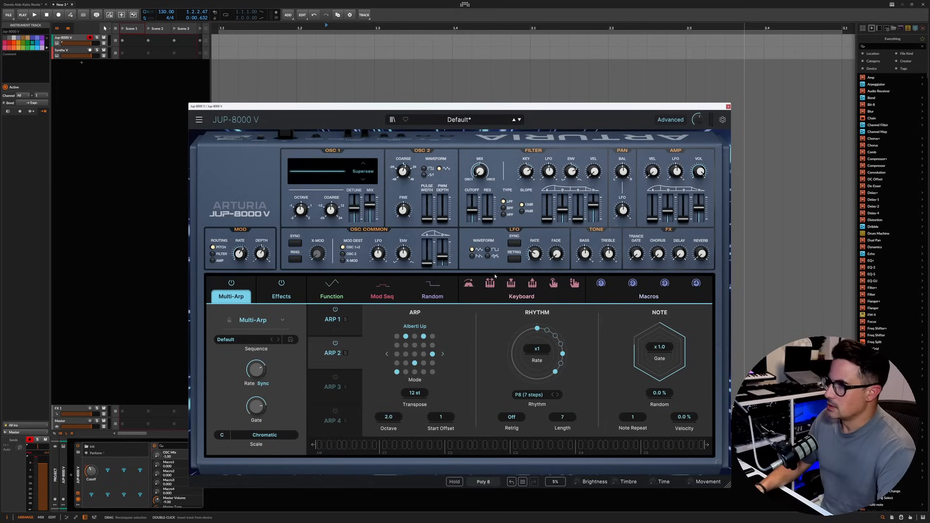
drag(478, 253, 483, 195)
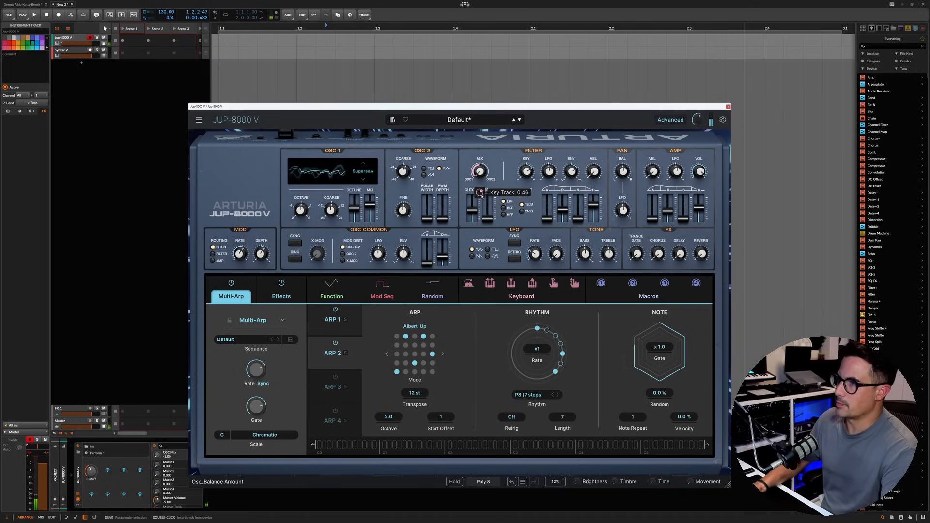
scroll(482, 195, up, 3)
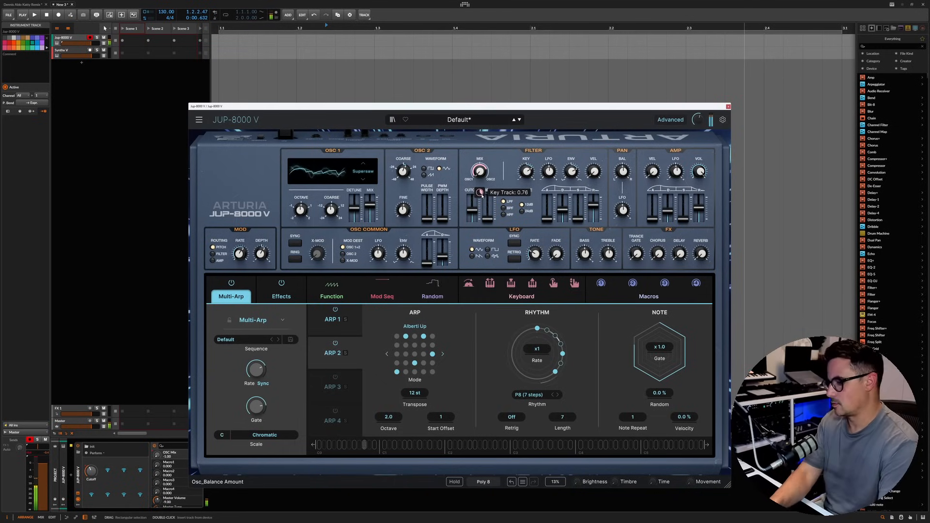
drag(472, 211, 472, 208)
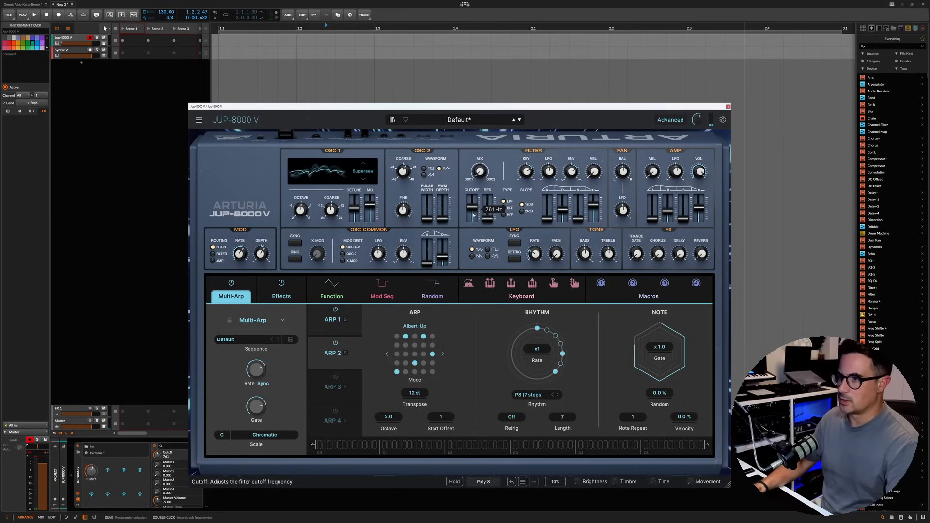
Step: Replace the Random modulator with a Voice Modulator and set its mode to Random
click(420, 292)
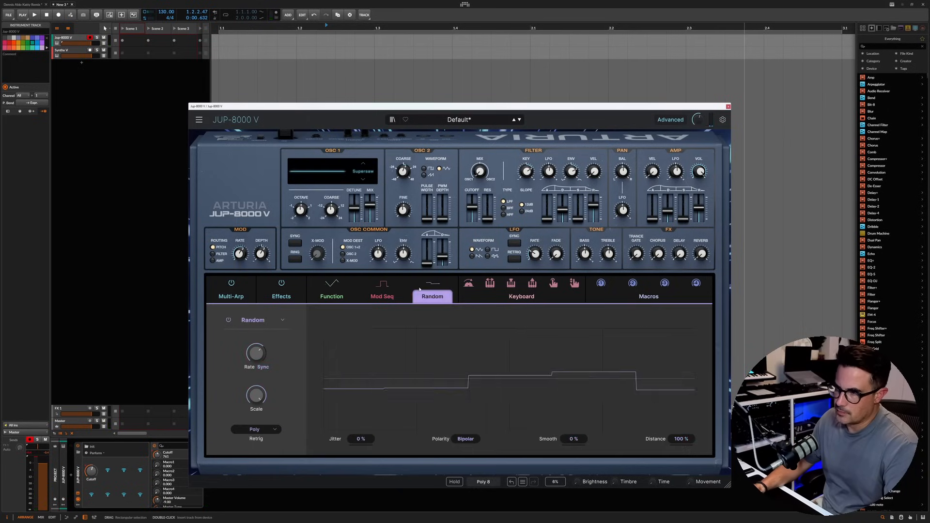
click(261, 320)
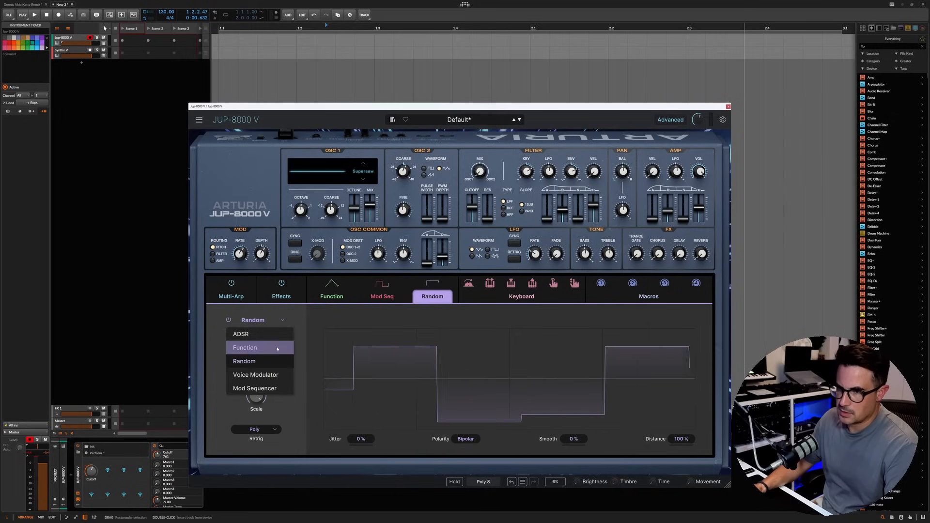
click(276, 372)
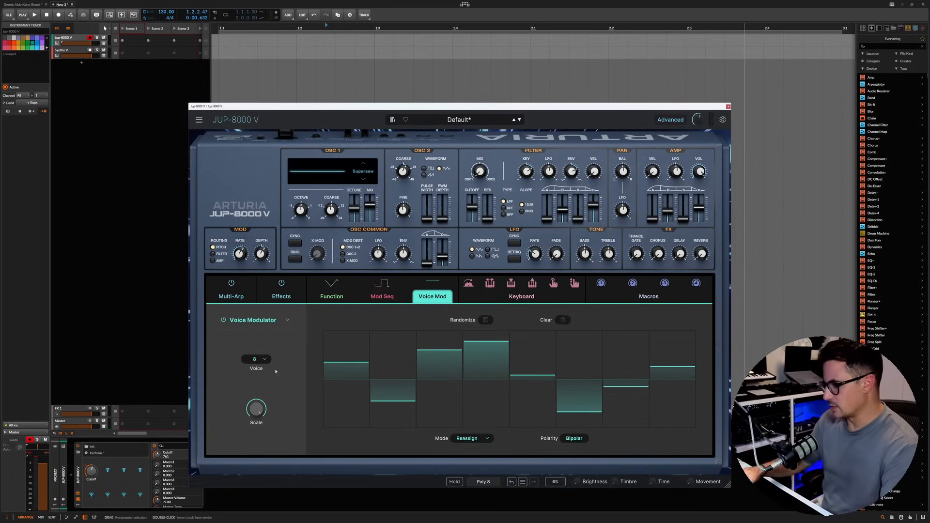
click(465, 439)
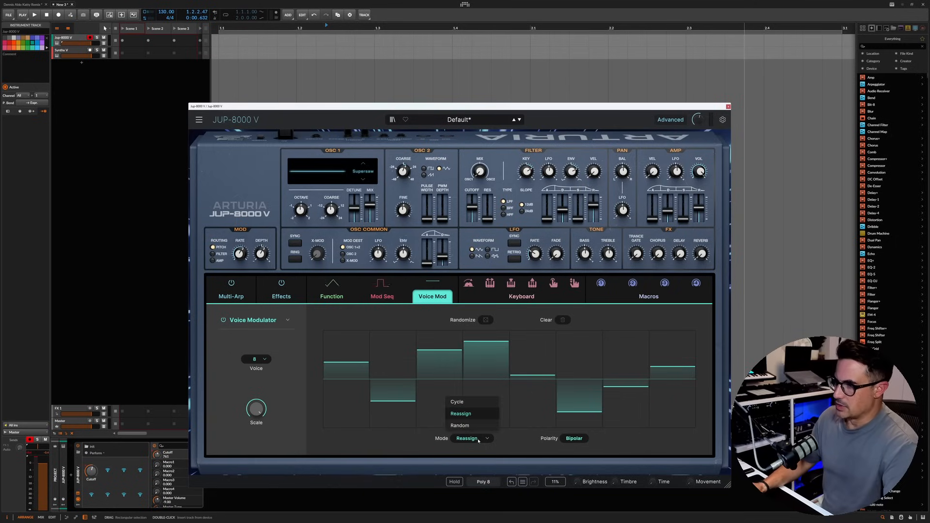
click(457, 402)
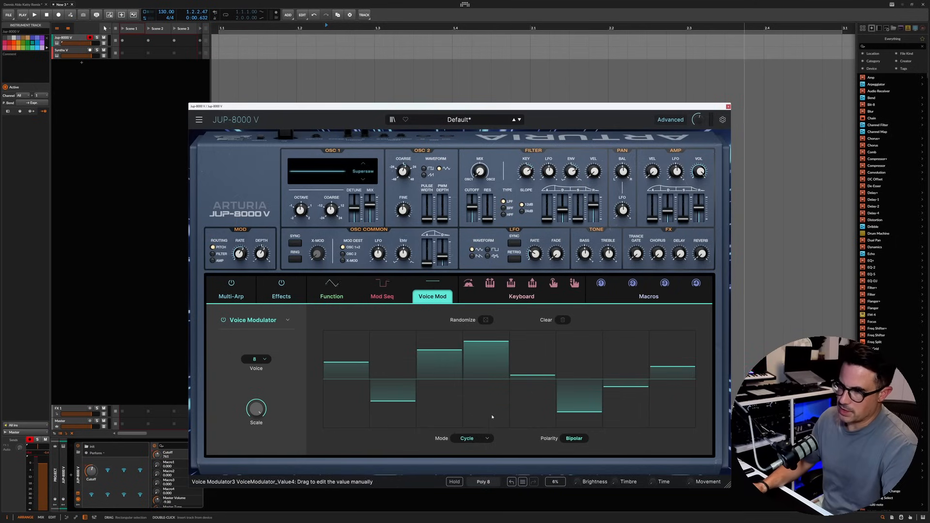
click(467, 438)
click(460, 425)
Step: Raise the fifth voice's value, lower the seventh's, and assign this Voice Modulator to the pan balance
drag(523, 380, 533, 370)
drag(626, 404, 627, 397)
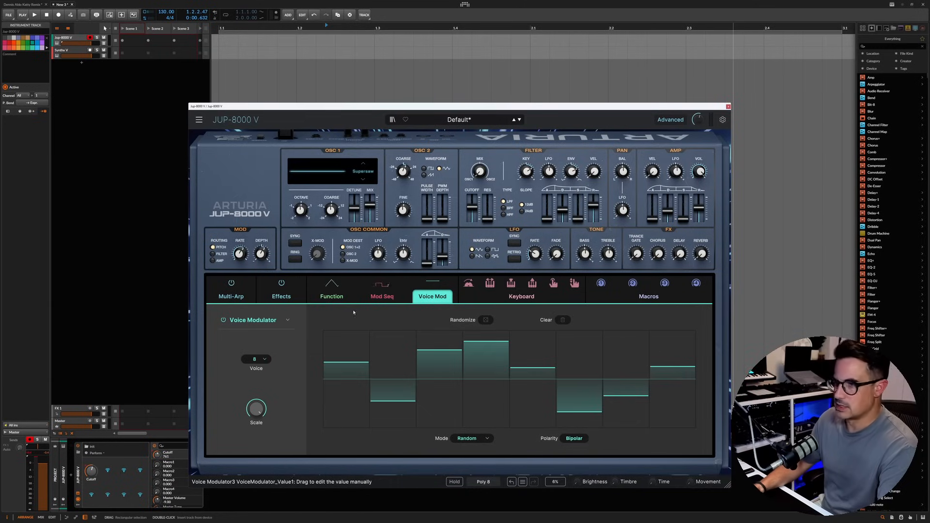
drag(432, 283, 623, 171)
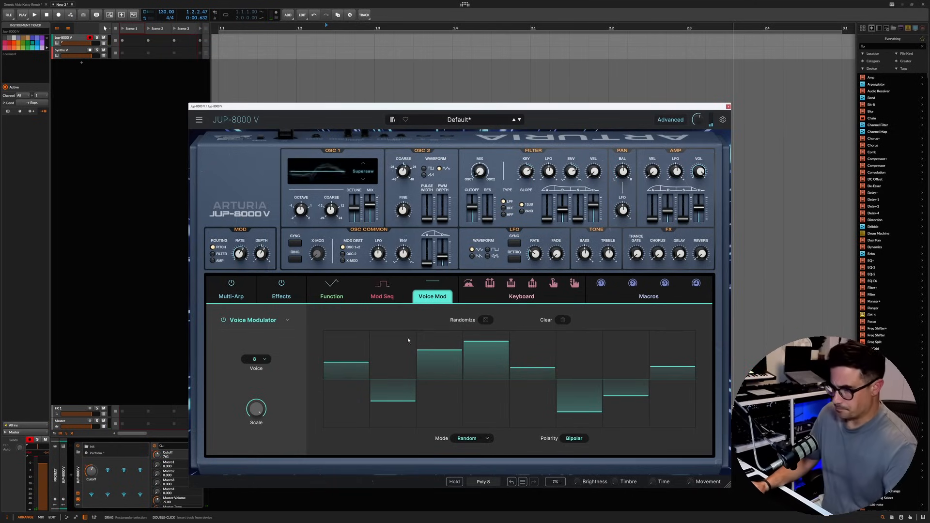
Step: Replace the Mod Sequencer with a second Voice Modulator and set its polarity to Unipolar
click(385, 297)
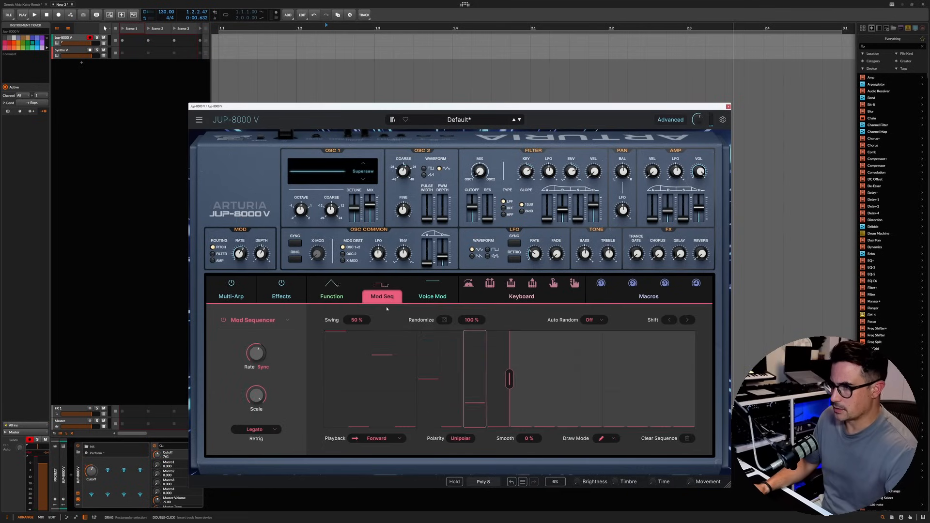
click(381, 439)
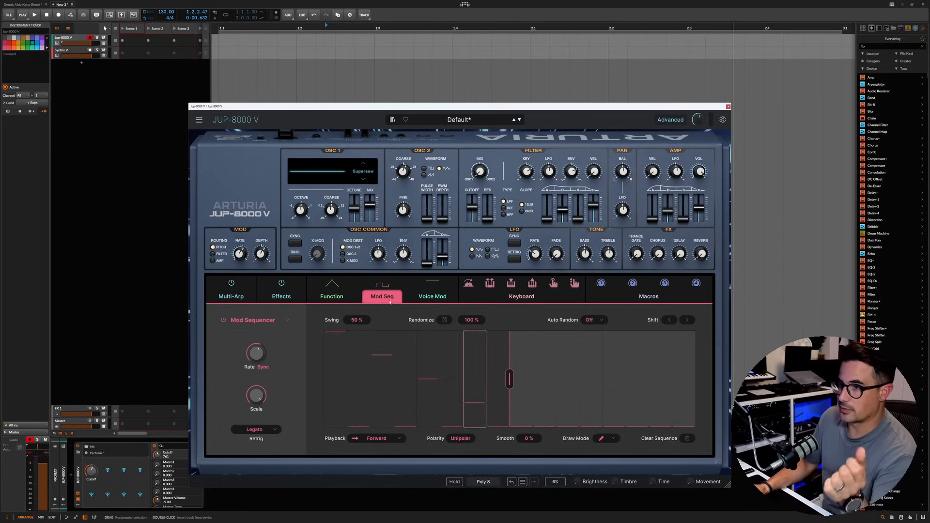
click(254, 320)
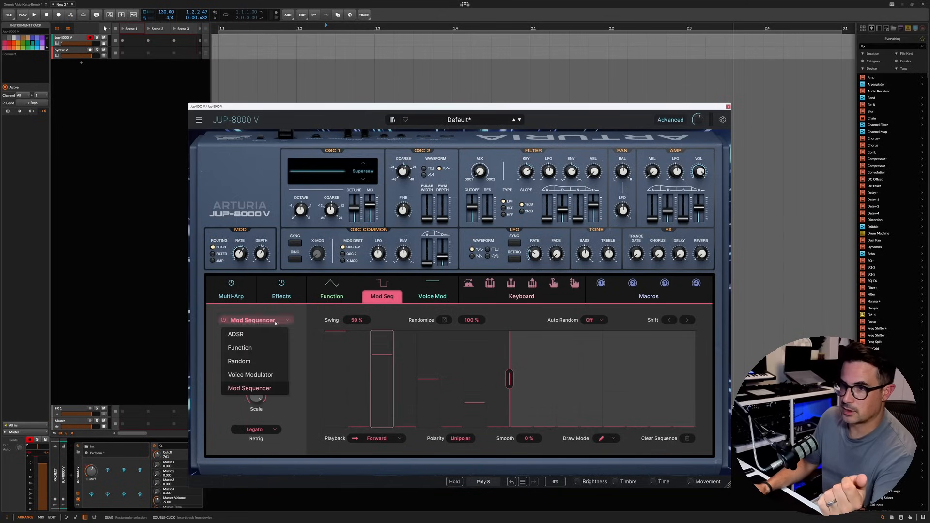
click(257, 375)
mouse_move(341, 364)
mouse_down()
mouse_move(348, 383)
mouse_move(673, 389)
mouse_up()
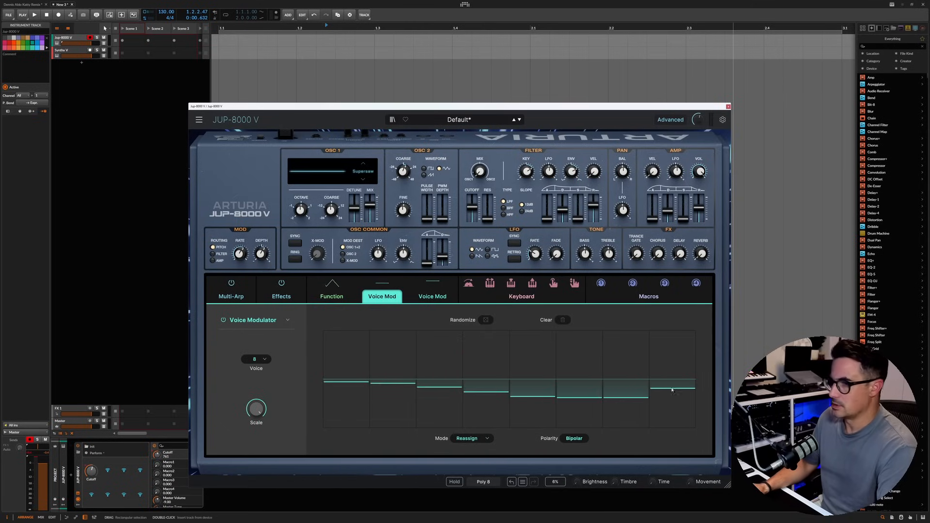
click(575, 439)
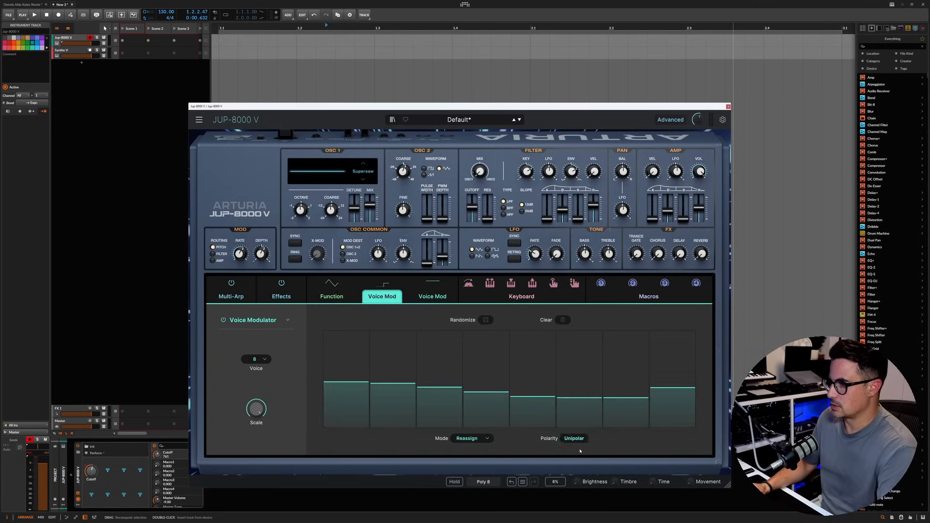
Step: Draw all eight voice values down to zero, and raise voices 2, 5 and 7 to maximum
drag(538, 427, 471, 427)
drag(391, 448, 676, 436)
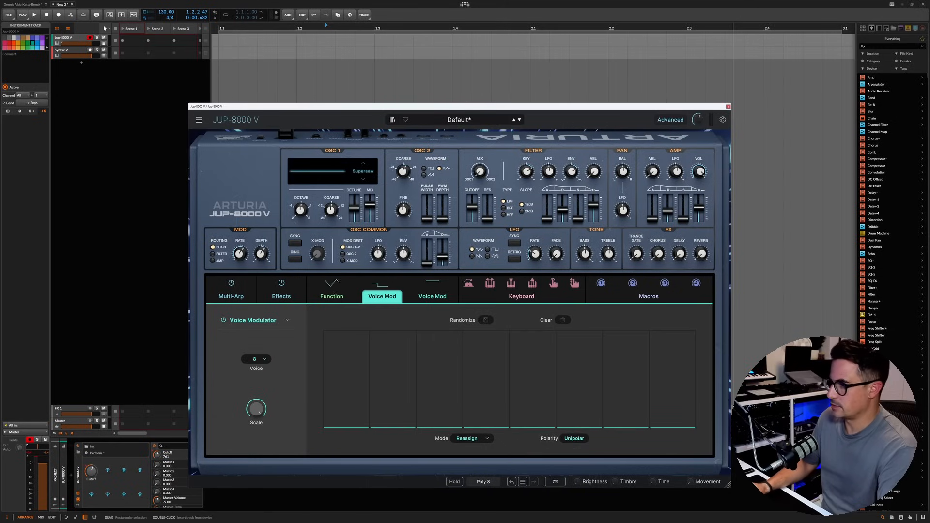
drag(399, 362, 397, 326)
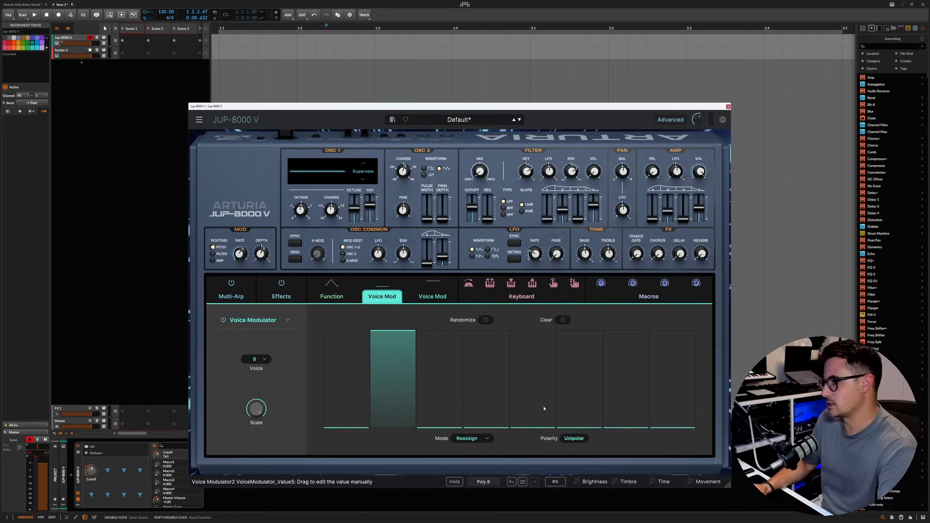
click(533, 334)
drag(626, 417, 630, 330)
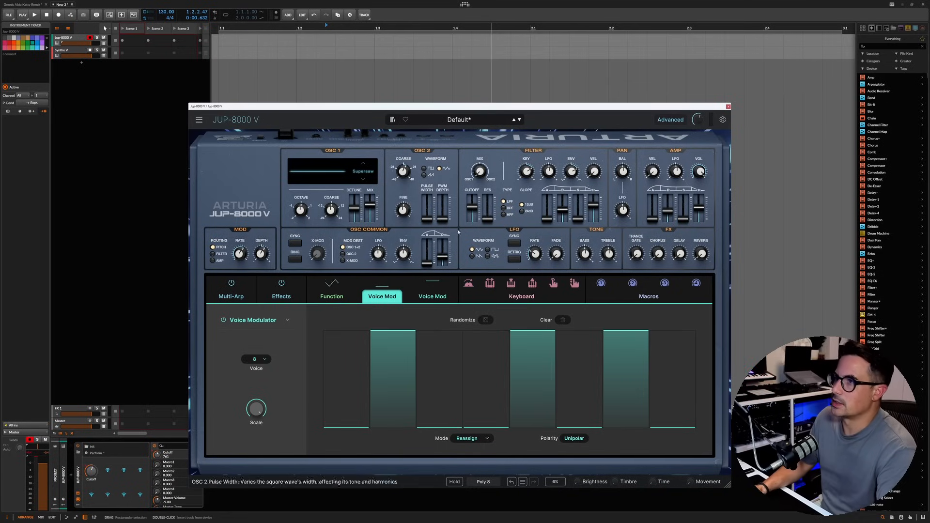
Step: Reset OSC 2 coarse tuning to 0 semitones and modulate it with the unipolar Voice Modulator, adjusting the modulation amount
click(409, 167)
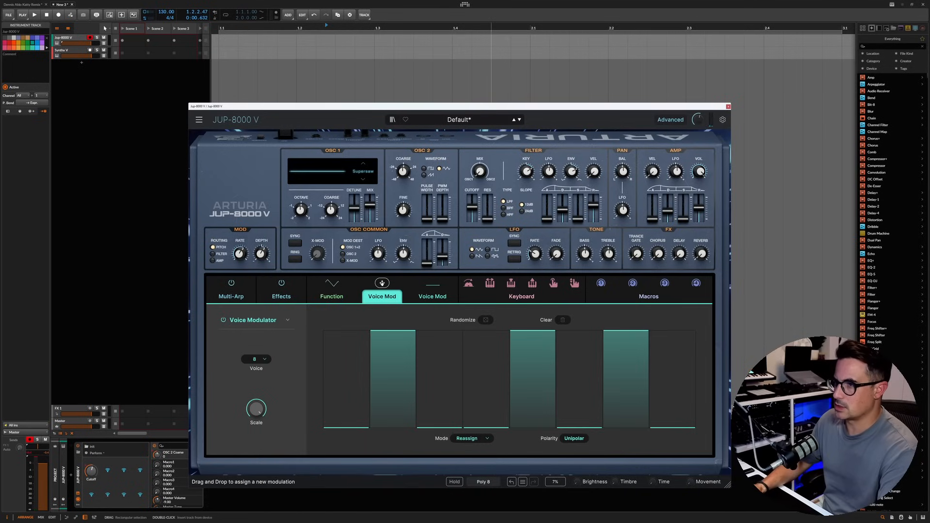
drag(417, 314, 404, 178)
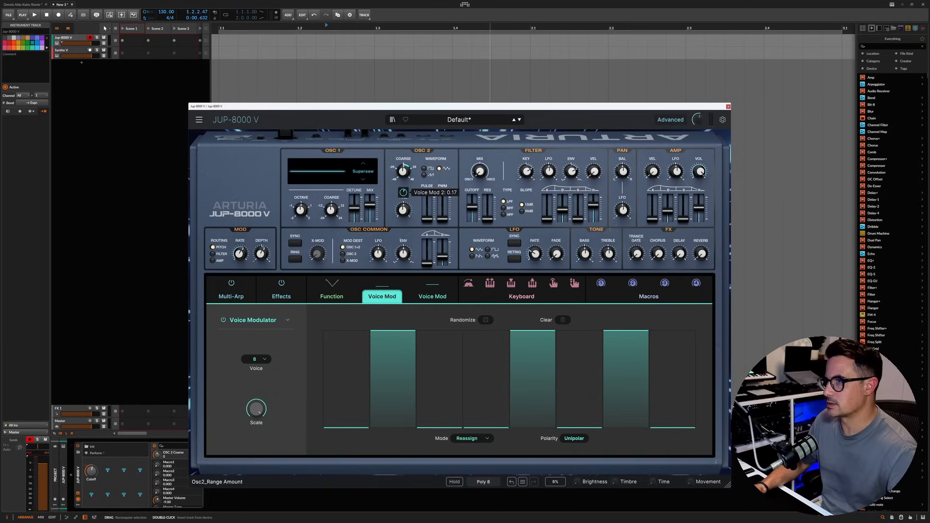
drag(404, 193, 403, 190)
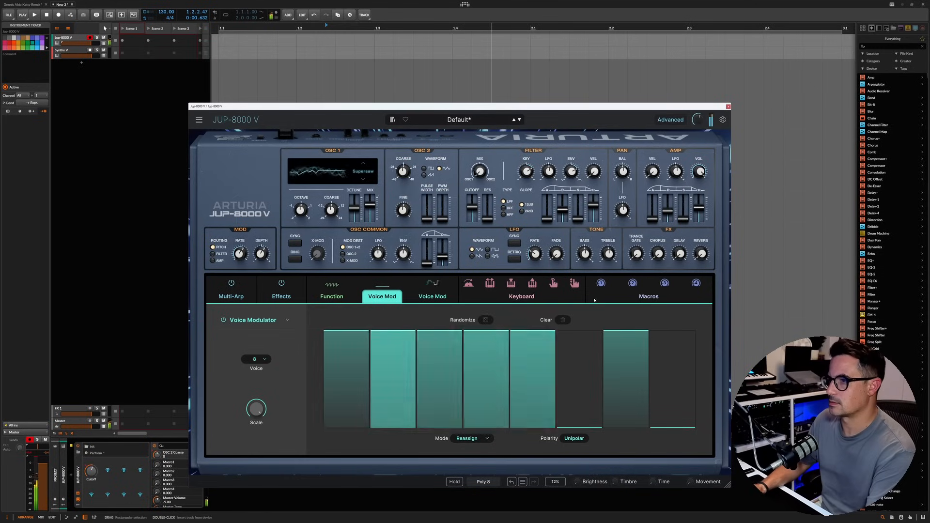
mouse_move(411, 177)
drag(404, 192, 404, 199)
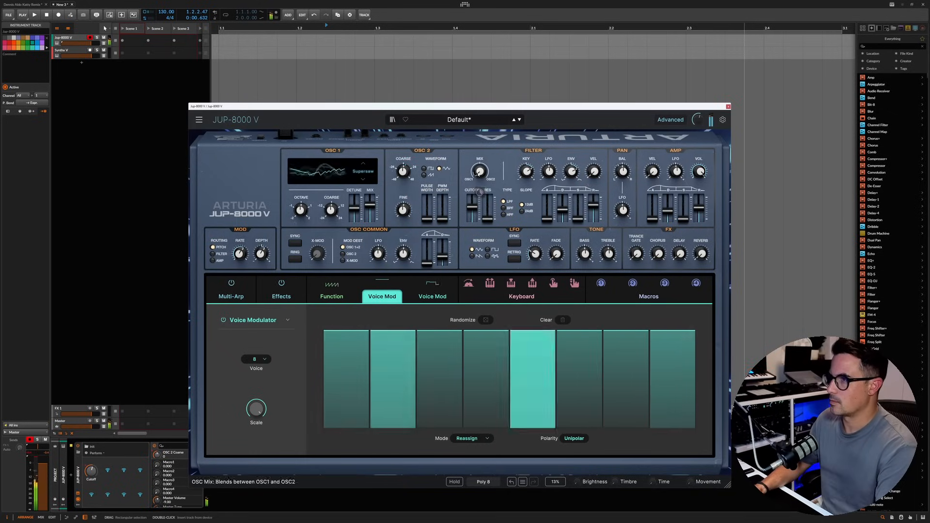
Step: Set the oscillator mix to -0.200
drag(480, 171, 480, 192)
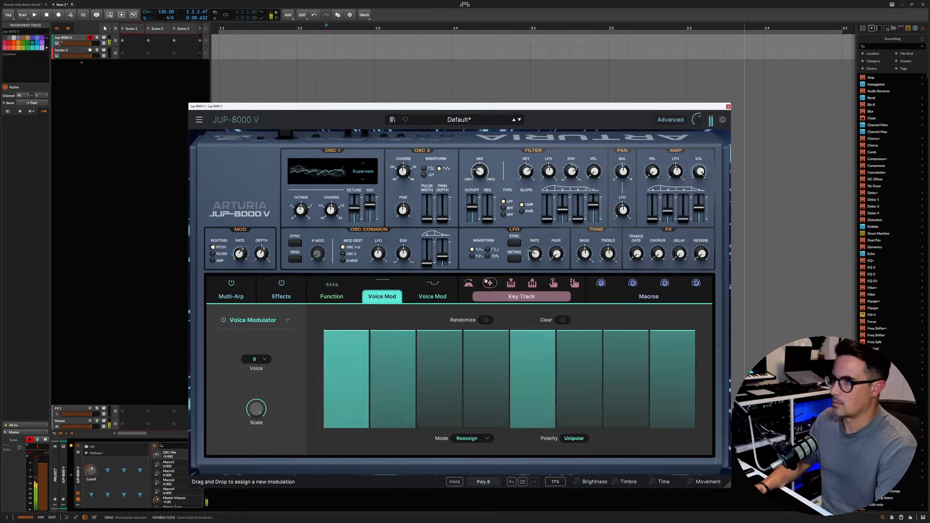
drag(480, 171, 480, 154)
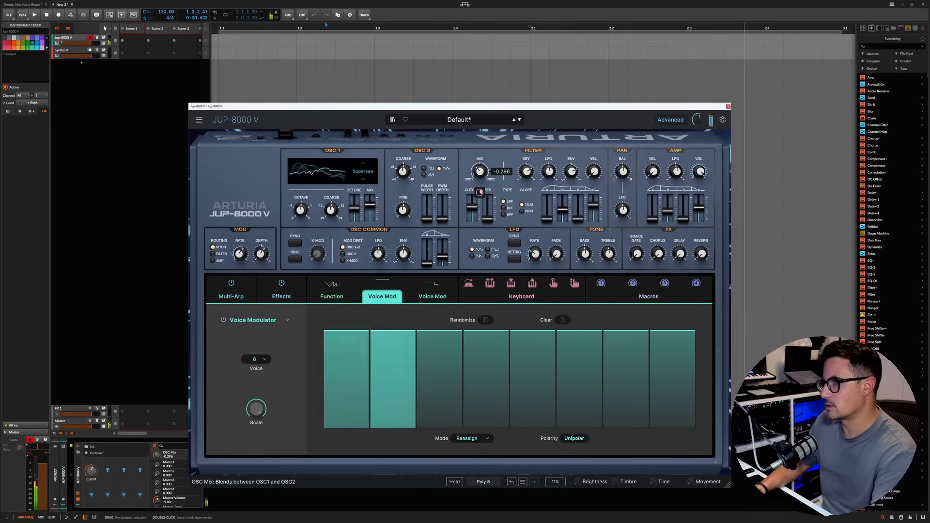
drag(480, 172, 480, 166)
Step: Fine-tune the Voice Modulator amount on OSC 2 coarse, and zero every voice except 2, 4 and 8
mouse_move(403, 172)
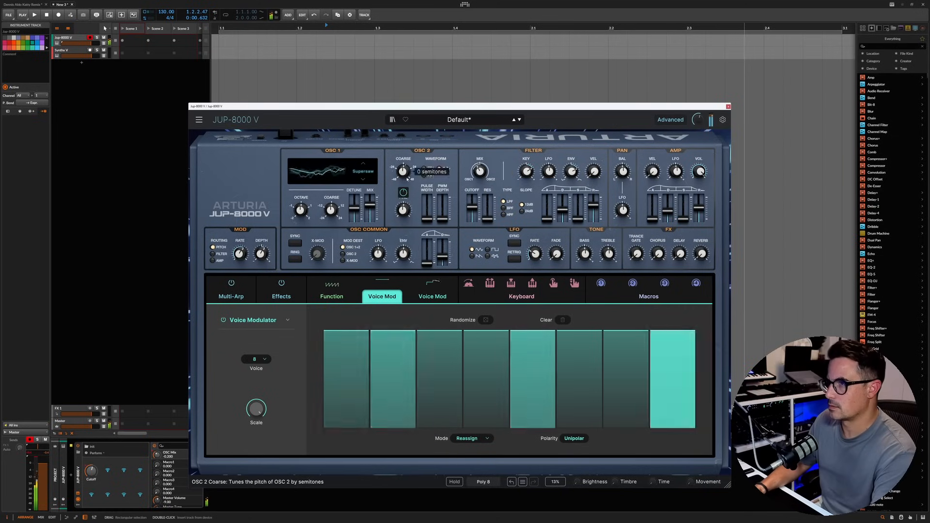
drag(403, 192, 403, 189)
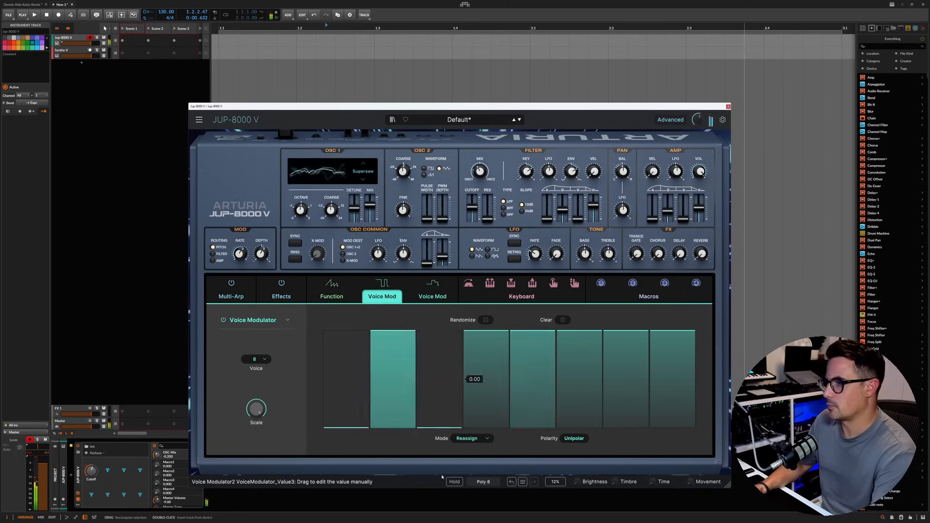
mouse_move(604, 416)
mouse_down()
mouse_move(577, 435)
mouse_move(629, 446)
mouse_up()
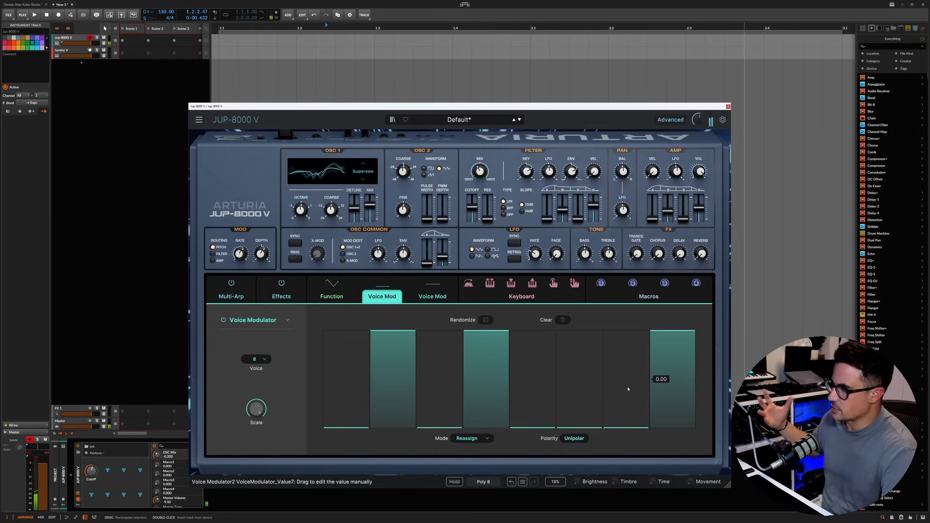
drag(472, 207, 472, 207)
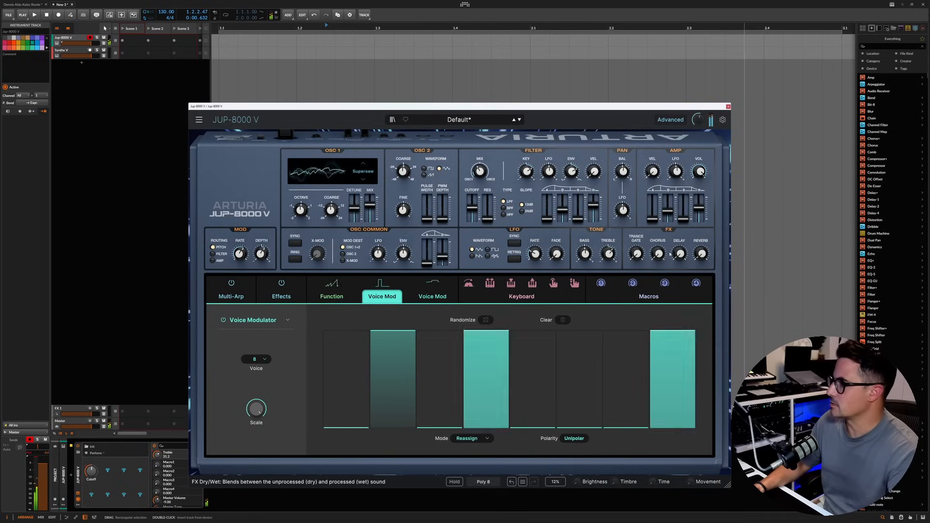
Step: Set the Delay dry/wet to 46.4, raise its feedback, and filter it with the HPF at 122.0 Hz and LPF at 2.38 kHz
drag(681, 255, 681, 238)
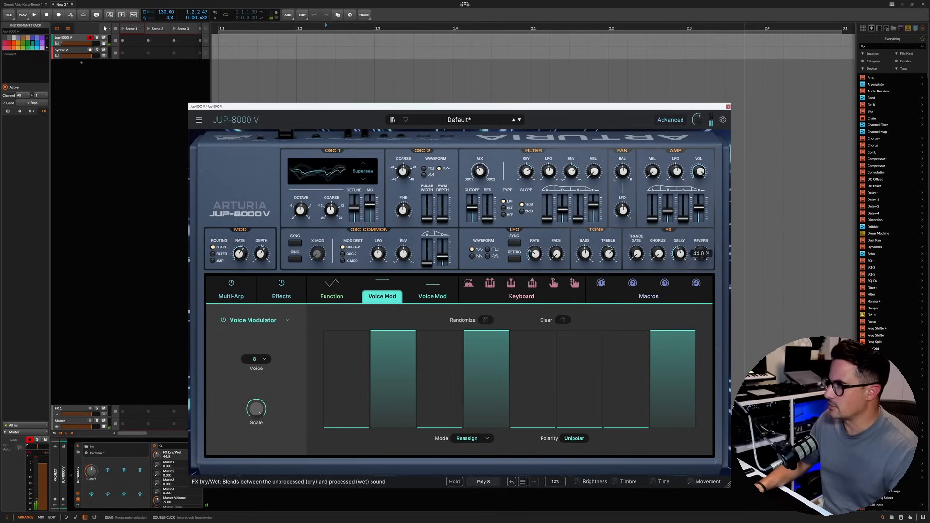
click(282, 296)
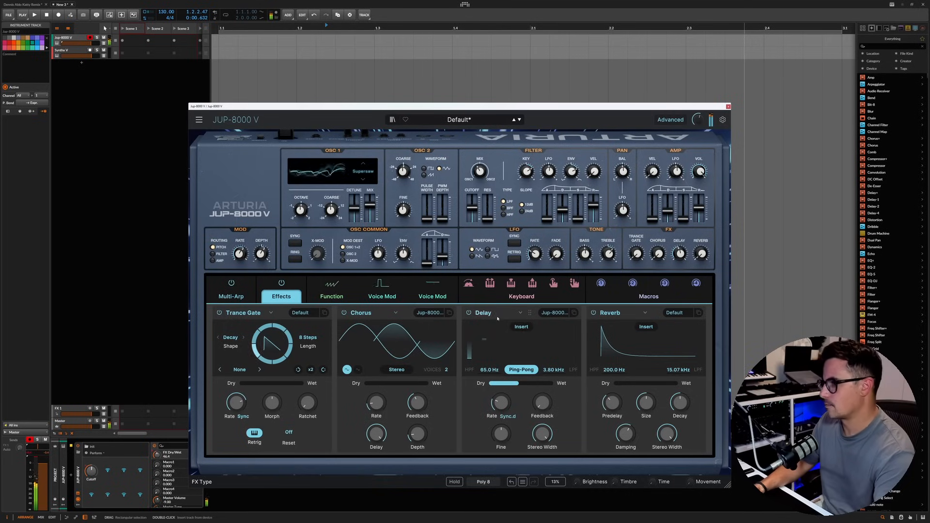
drag(543, 403, 551, 377)
drag(490, 370, 489, 360)
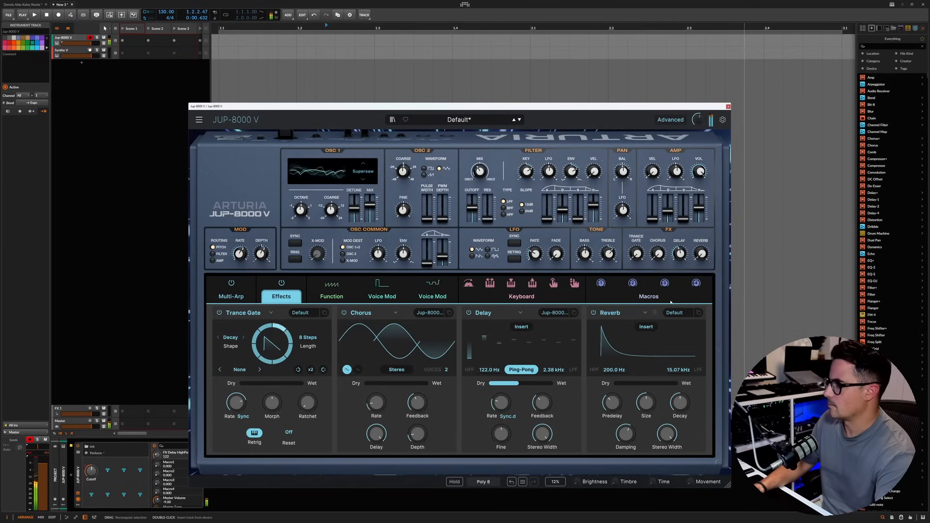
Step: Raise the Reverb dry/wet to 35.2%, switch it from Insert to Send mode, and adjust its decay, size and send level
drag(617, 383, 619, 378)
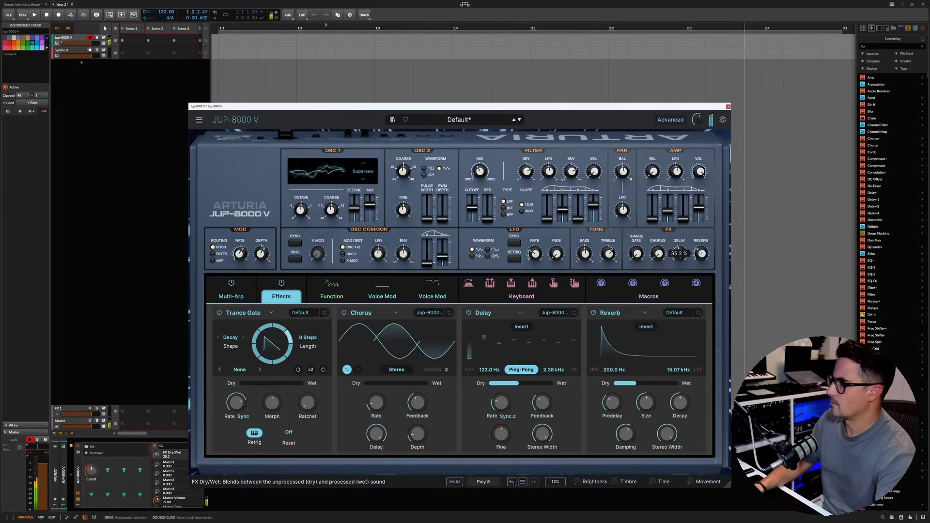
click(647, 326)
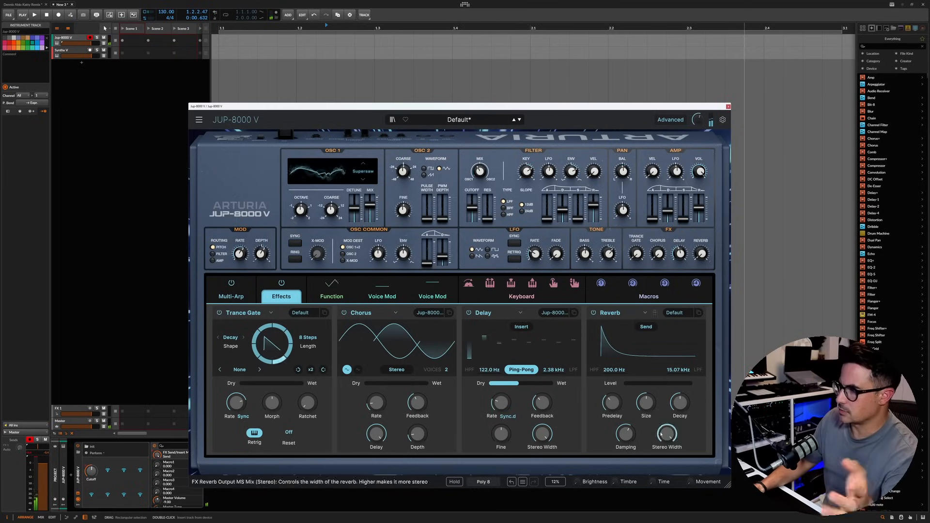
drag(681, 403, 647, 394)
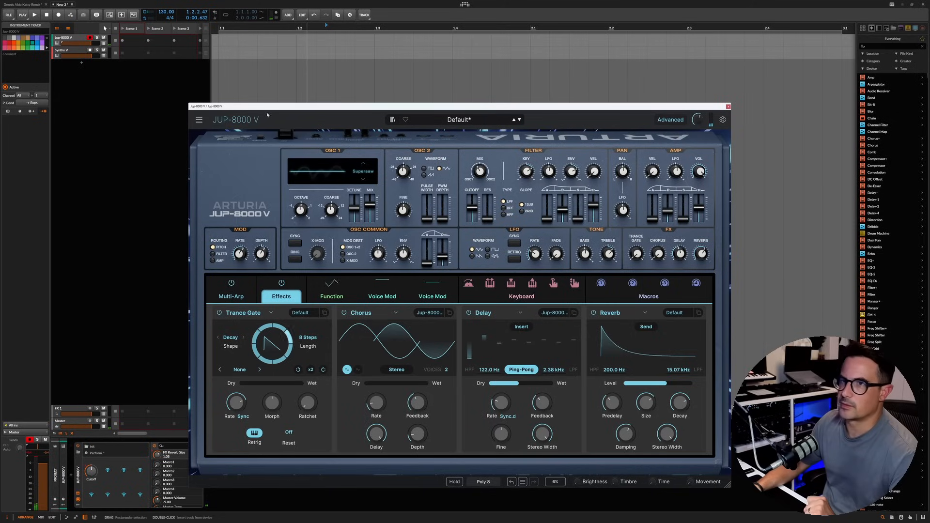
Step: Save the patch as a new preset named "test arp 1" in the User bank
click(199, 120)
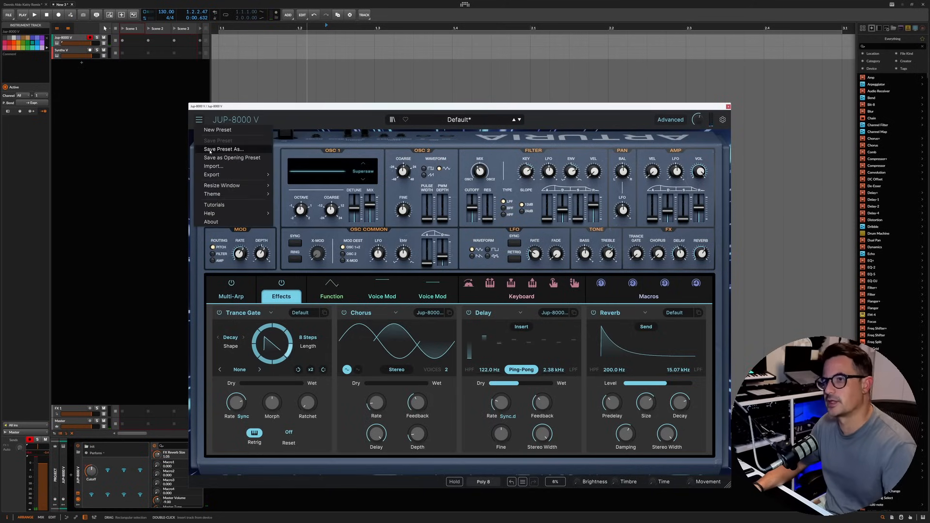
click(210, 149)
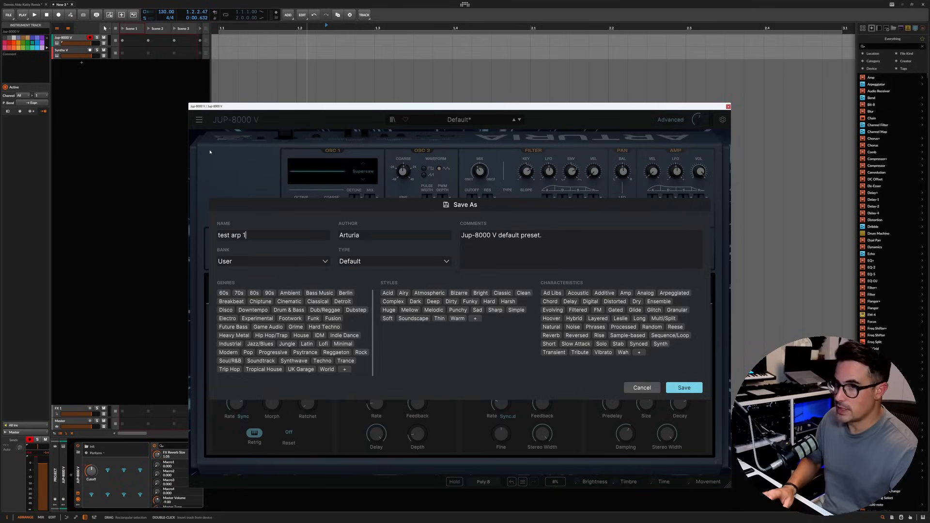
click(681, 389)
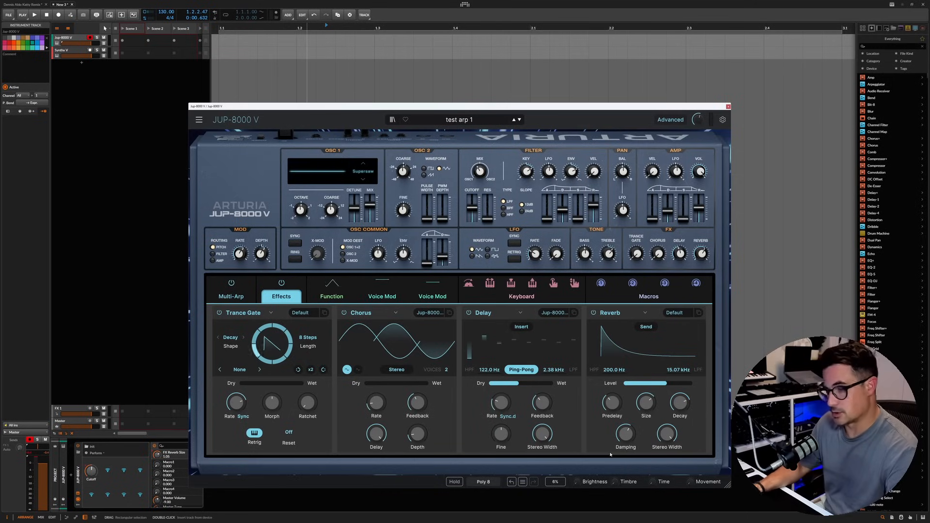
Step: Create a new default preset, turn on oscillator sync, and set OSC 2 to a saw waveform with the oscillator mix at 0.000
click(198, 120)
click(213, 127)
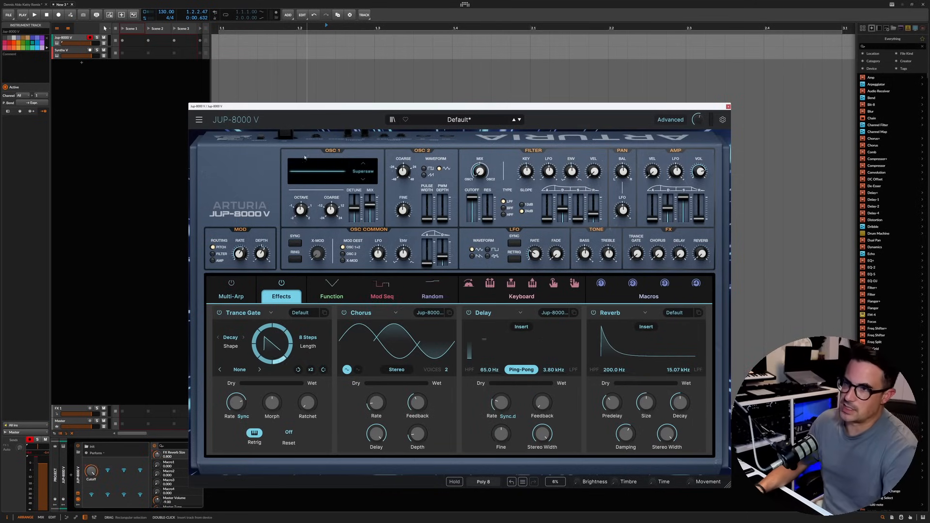
click(295, 243)
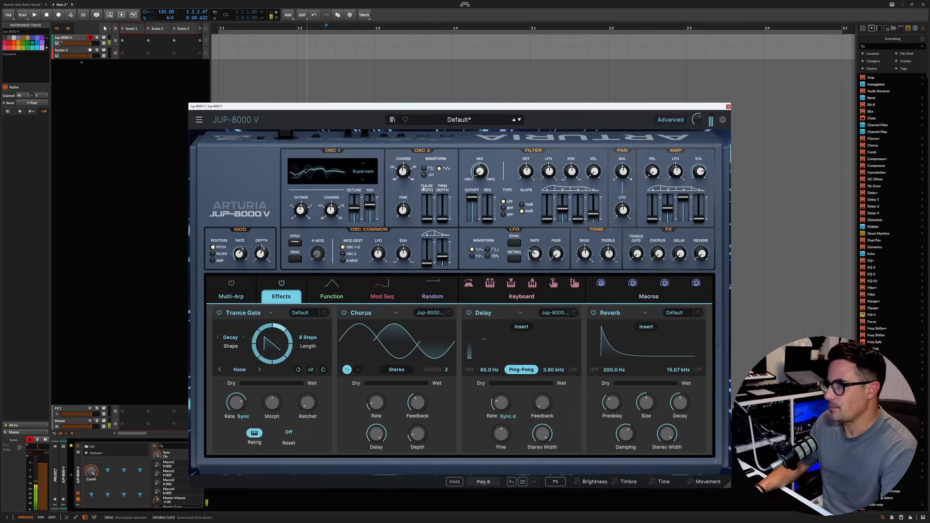
click(424, 175)
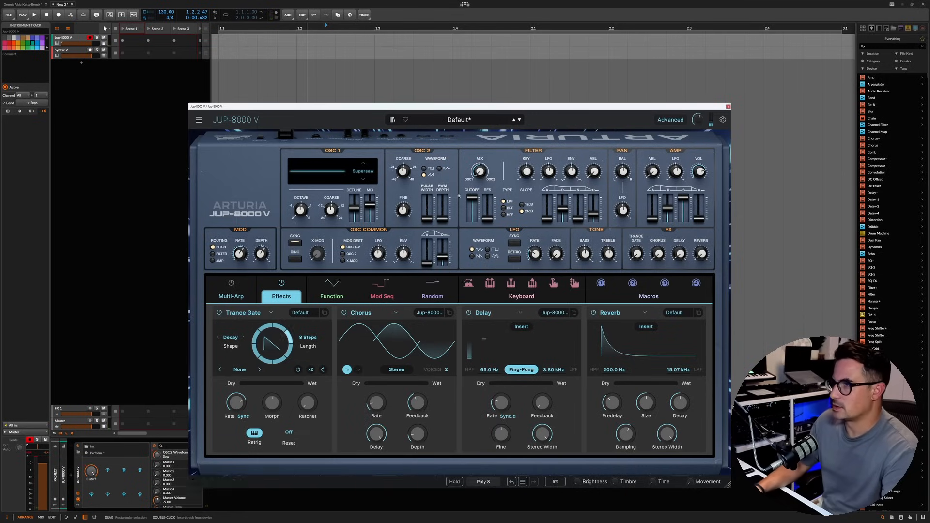
drag(480, 172, 480, 127)
double_click(479, 171)
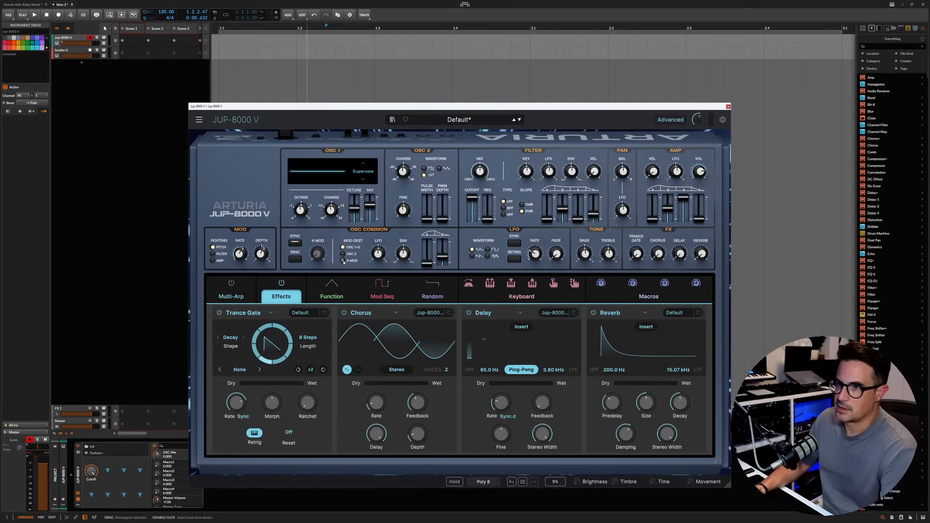
Step: Route the modulation envelope to OSC 2 pitch with a 5.37 s decay, and set the voicing mode to Mono Retrig
mouse_move(404, 255)
drag(442, 256, 442, 248)
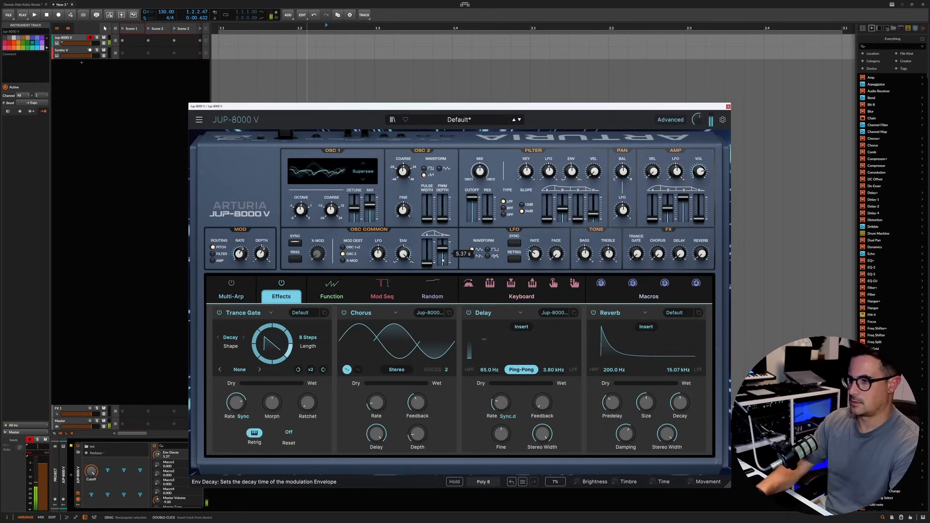
click(483, 481)
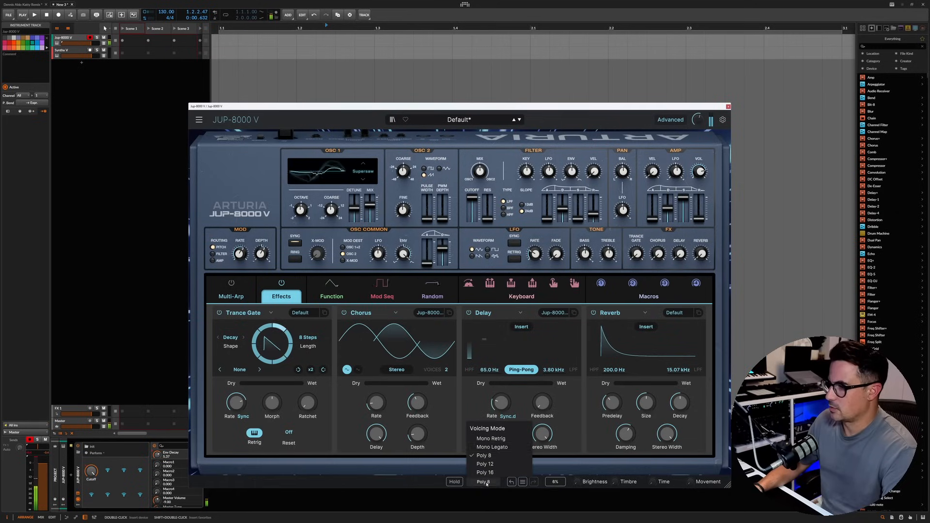
click(490, 439)
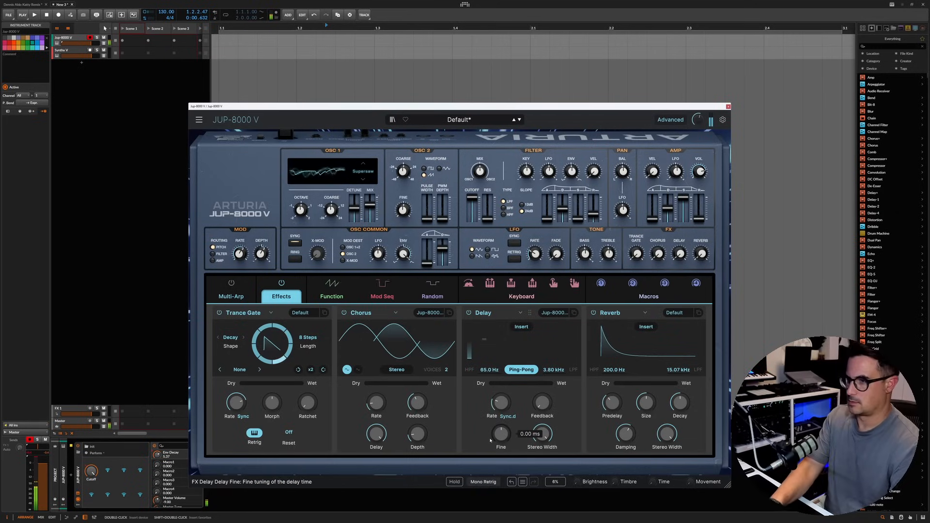
Step: Lengthen the modulation envelope's attack, set its decay to 5.29 s, and change the voicing mode to Mono Legato
drag(427, 263, 447, 245)
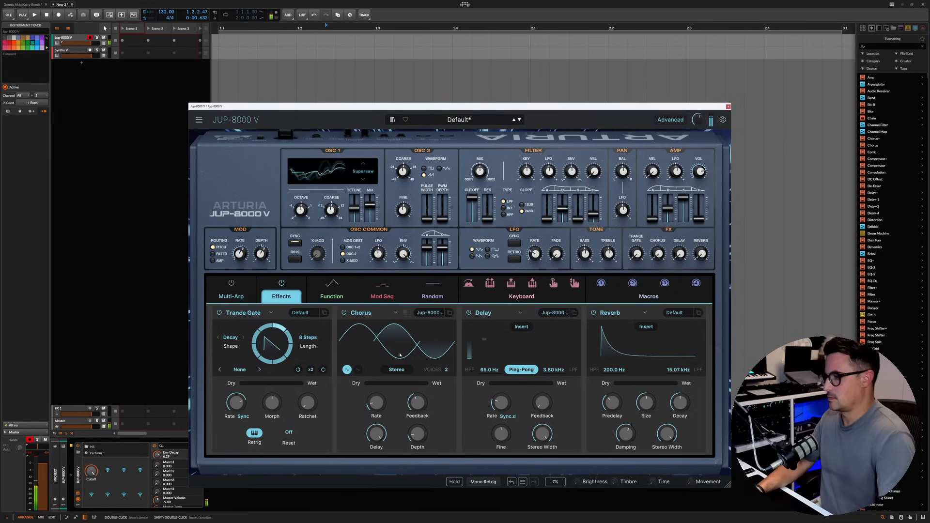
click(484, 482)
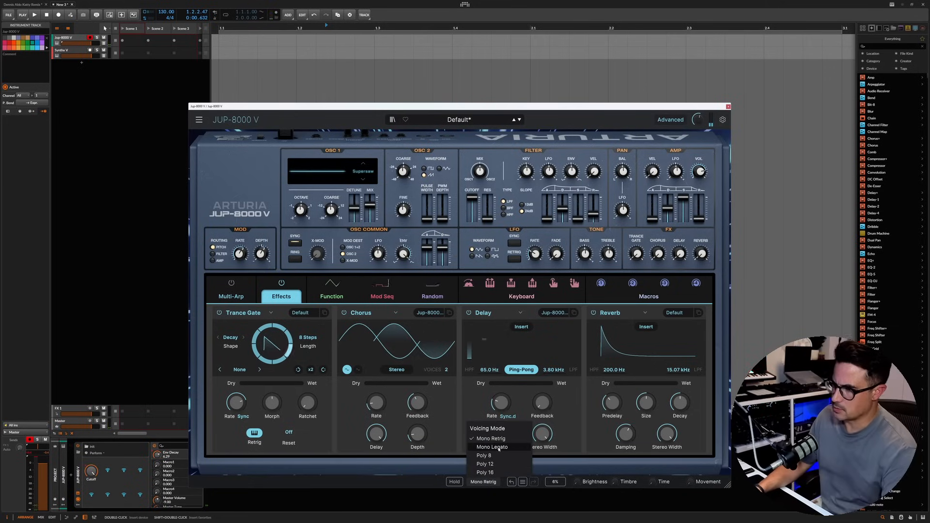
click(499, 447)
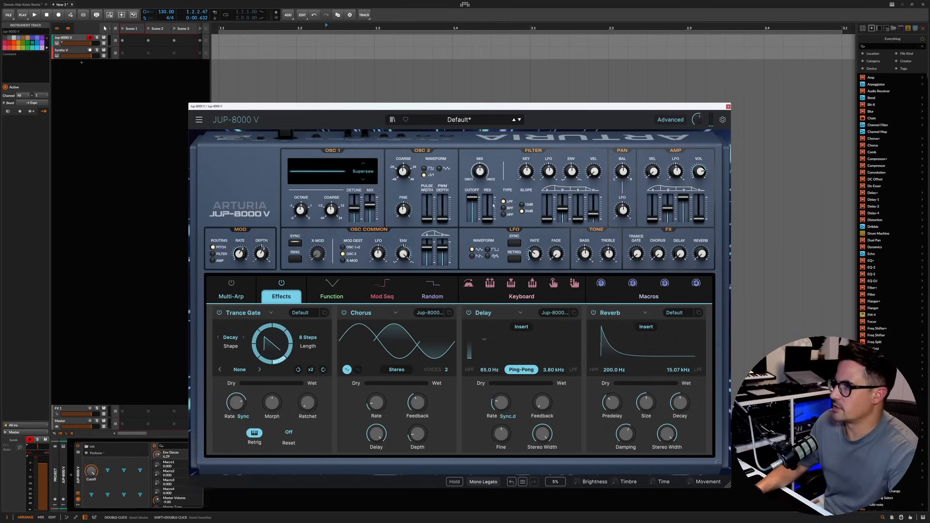
Step: Set the filter to band-pass with a lower cutoff, raise its envelope depth, and lengthen the filter envelope's attack and decay
drag(473, 200, 473, 208)
drag(572, 172, 572, 167)
drag(547, 219, 562, 199)
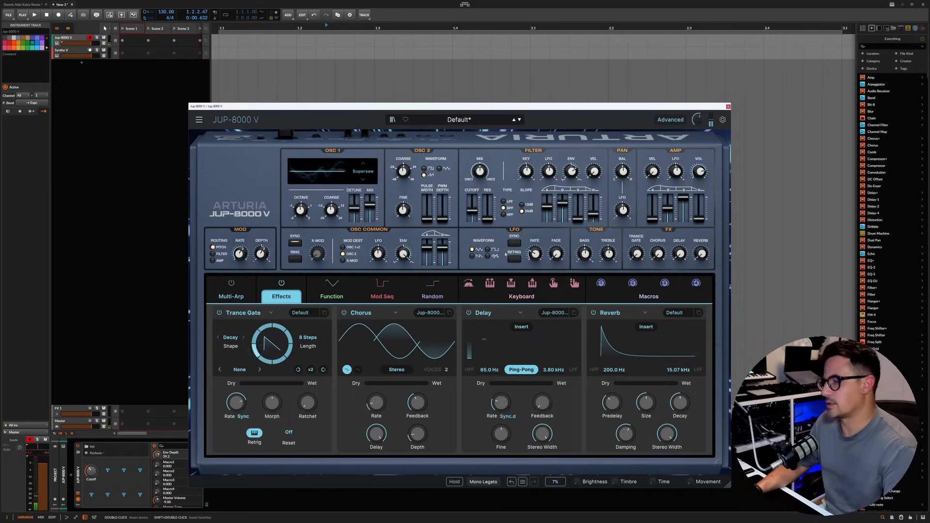
drag(473, 211, 472, 214)
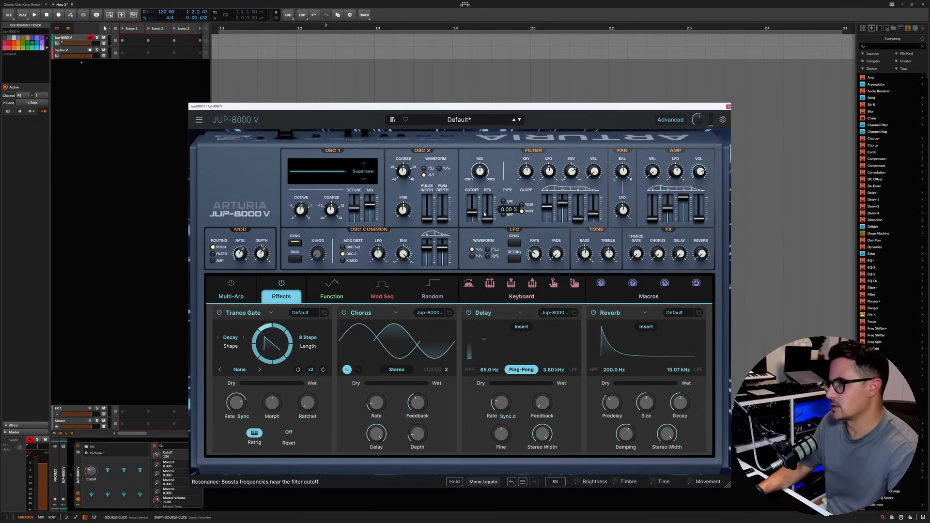
drag(473, 213, 473, 207)
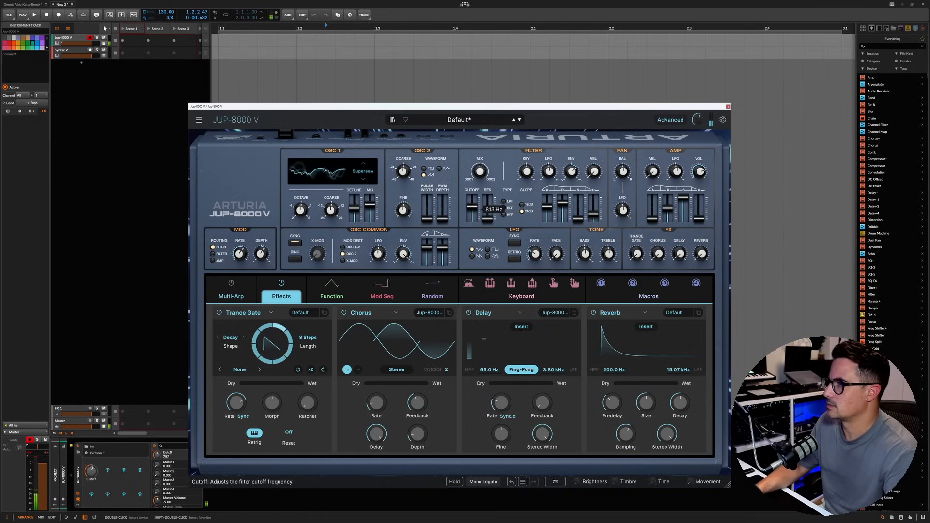
drag(549, 173, 571, 167)
drag(473, 208, 473, 211)
Step: Boost the treble to 43.2% and switch the filter to high-pass with a lower cutoff
drag(598, 256, 597, 265)
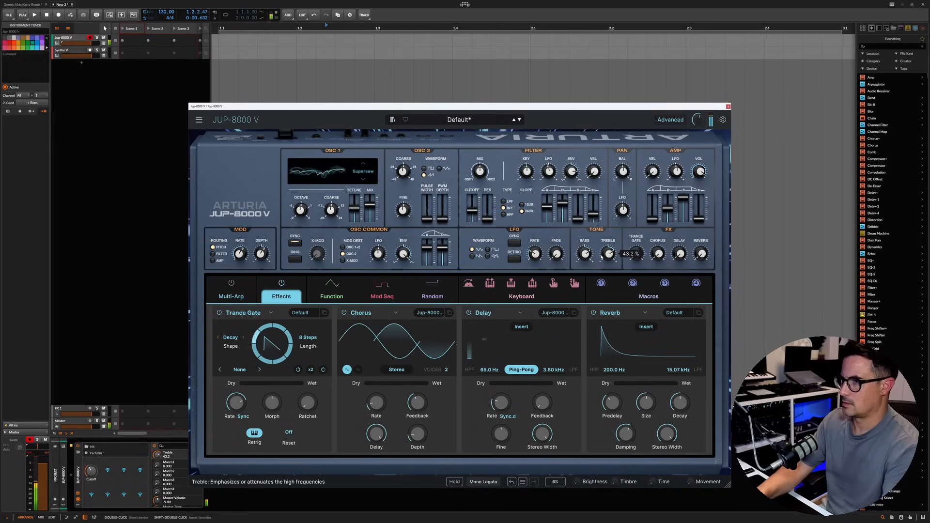
click(504, 214)
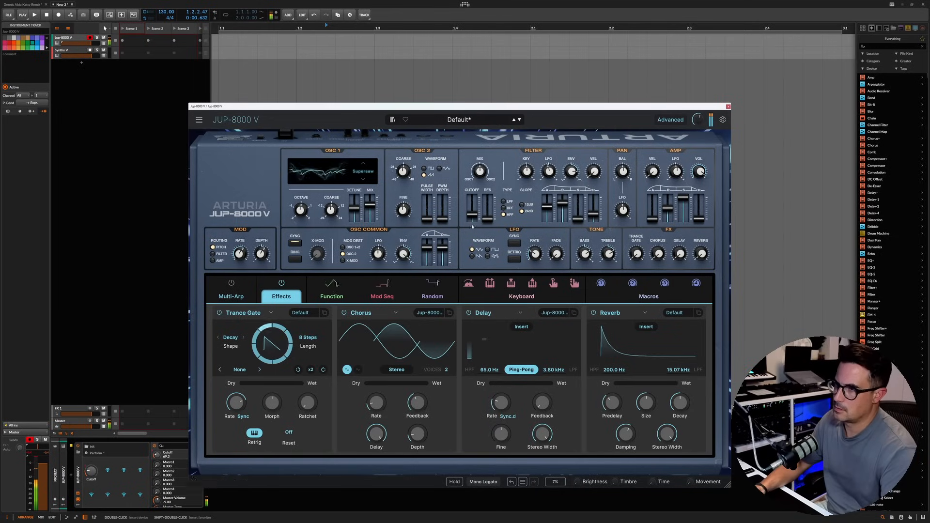
Step: Try LFO modulation on the OSC 2 pitch at different amounts, and set the LFO rate to about 0.5 Hz
drag(380, 250, 379, 231)
drag(535, 254, 535, 257)
drag(378, 254, 378, 248)
drag(535, 253, 544, 247)
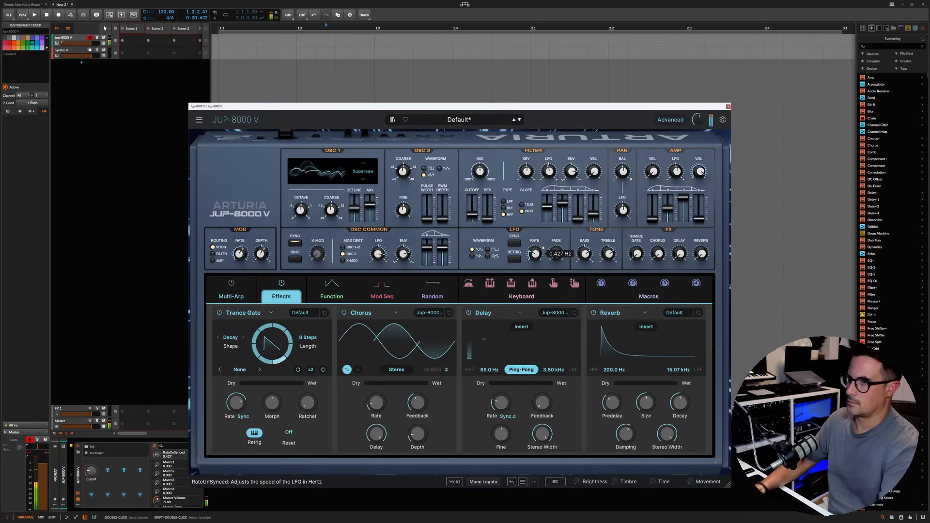
drag(535, 254, 536, 239)
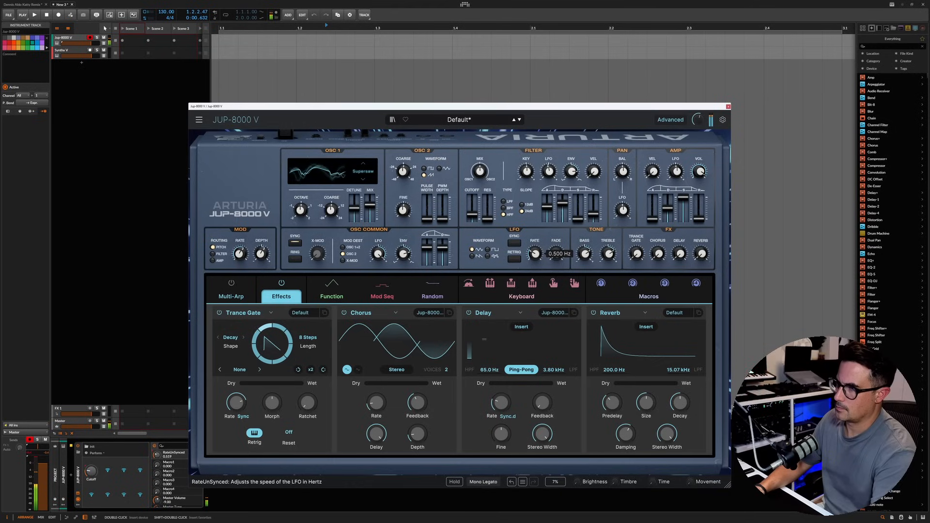
Step: Adjust the high-pass filter cutoff and set the filter's LFO depth to 0
drag(473, 214, 473, 221)
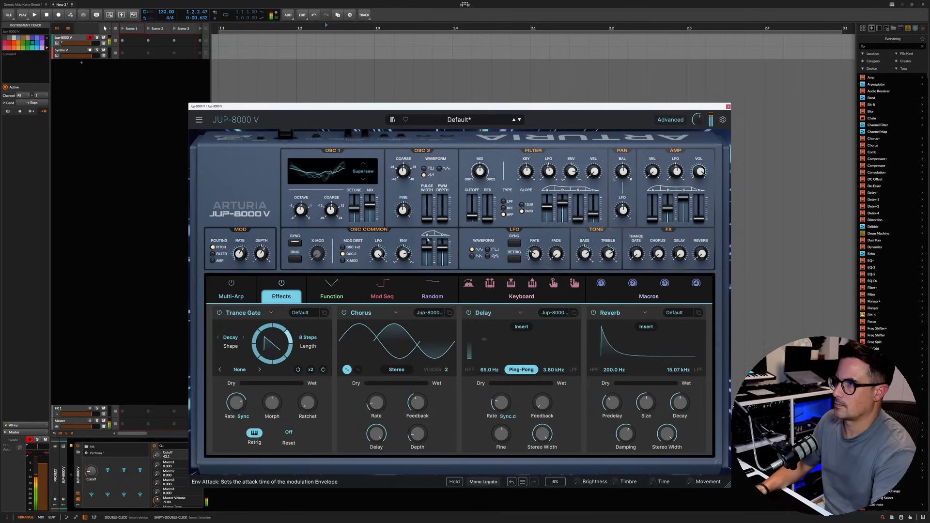
click(556, 175)
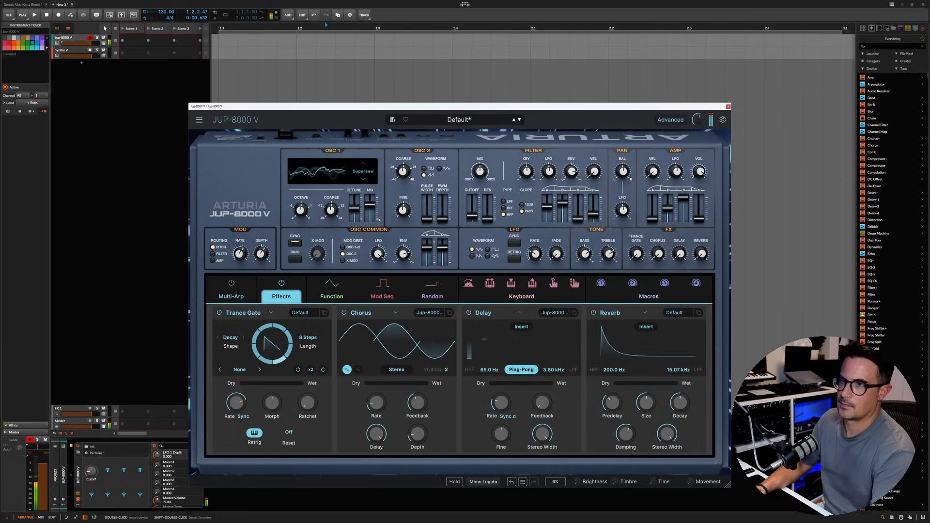
Step: Change the OSC 1 waveform to Feedback Oscillator and adjust its harmonics slider
click(363, 164)
click(364, 164)
click(363, 164)
click(364, 164)
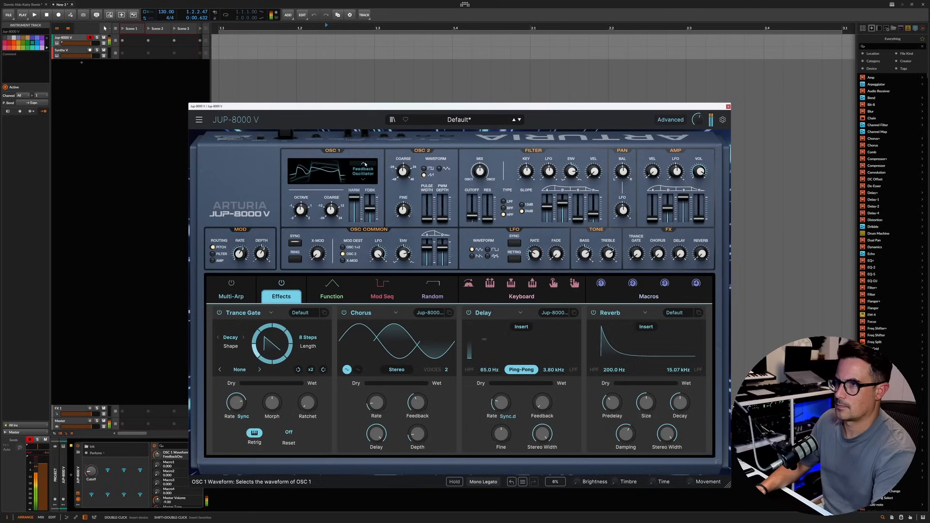
drag(357, 197, 357, 201)
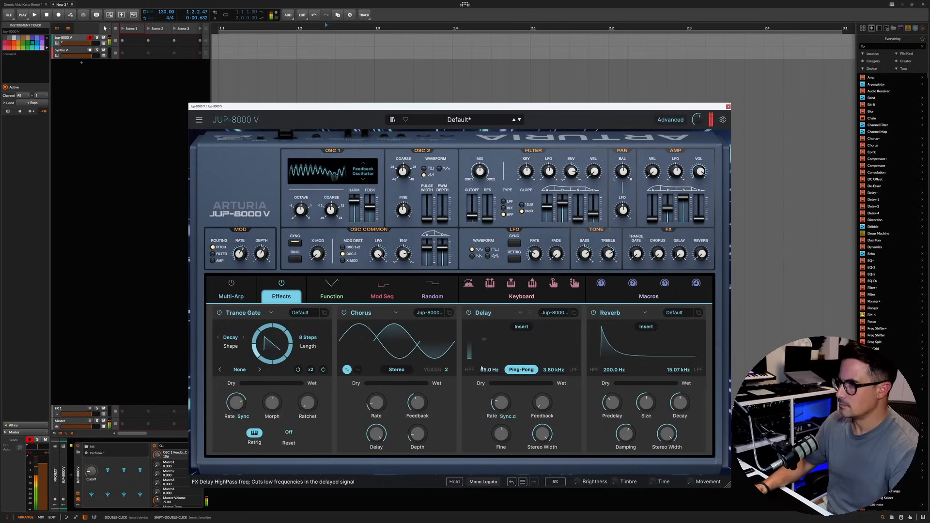
Step: Activate the Delay effect and raise its dry/wet mix to just under half
click(469, 313)
click(469, 313)
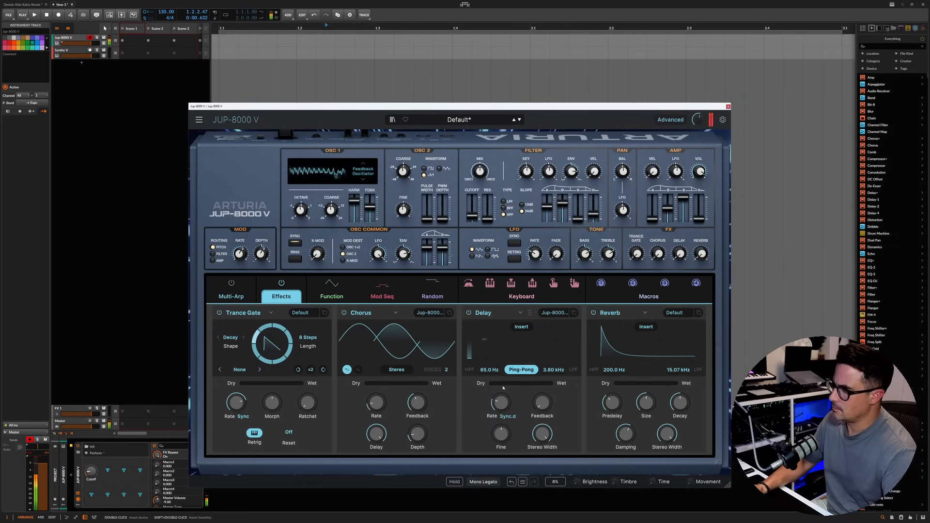
drag(503, 384, 519, 384)
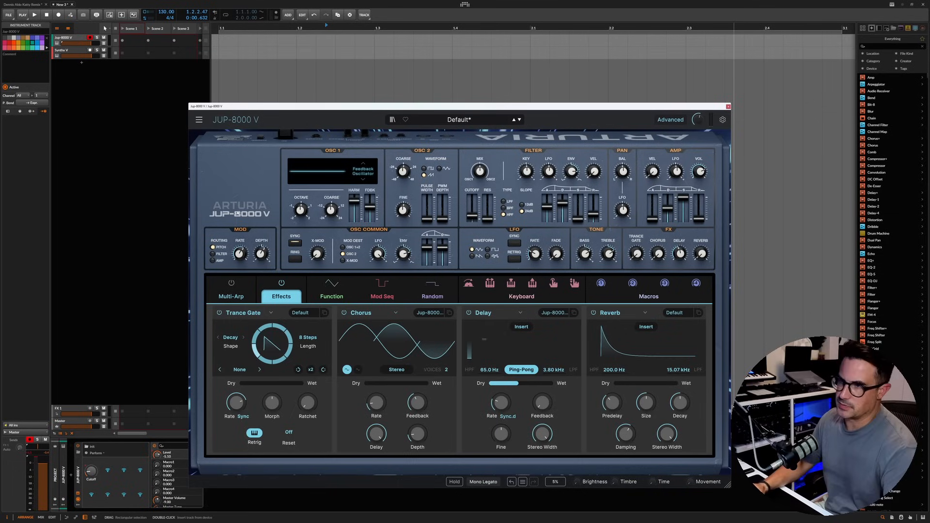
Step: Fine-tune the feedback oscillator and OSC 1 octave, and set the treble to 34.4% and the Reverb dry/wet to 16.8%
drag(376, 209, 376, 208)
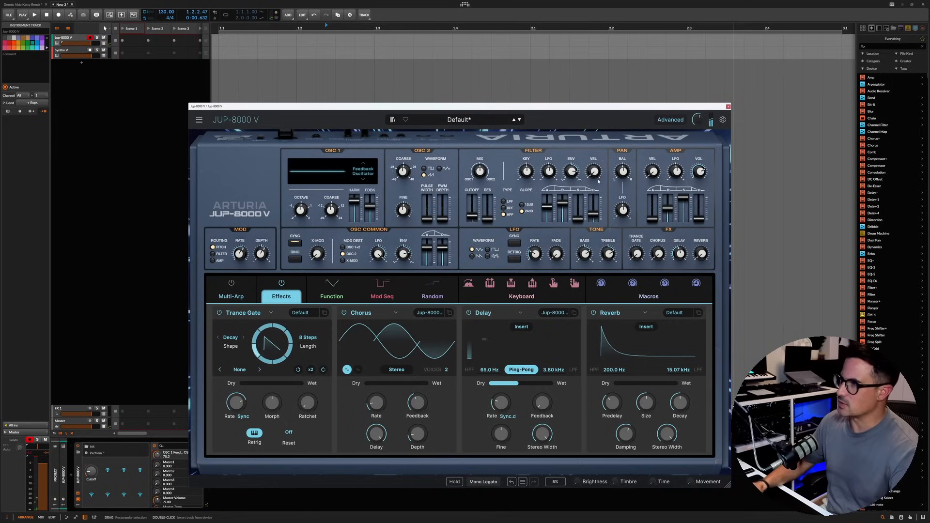
drag(610, 254, 610, 253)
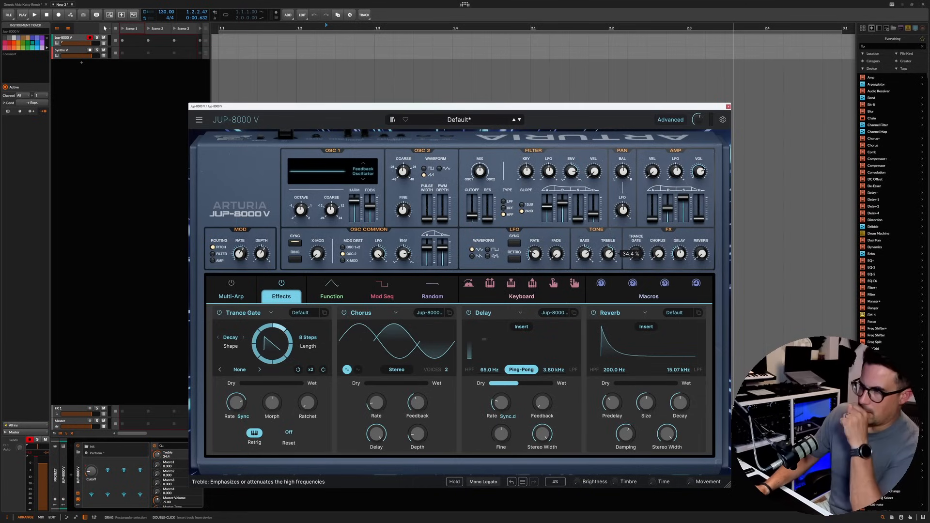
drag(701, 255, 696, 264)
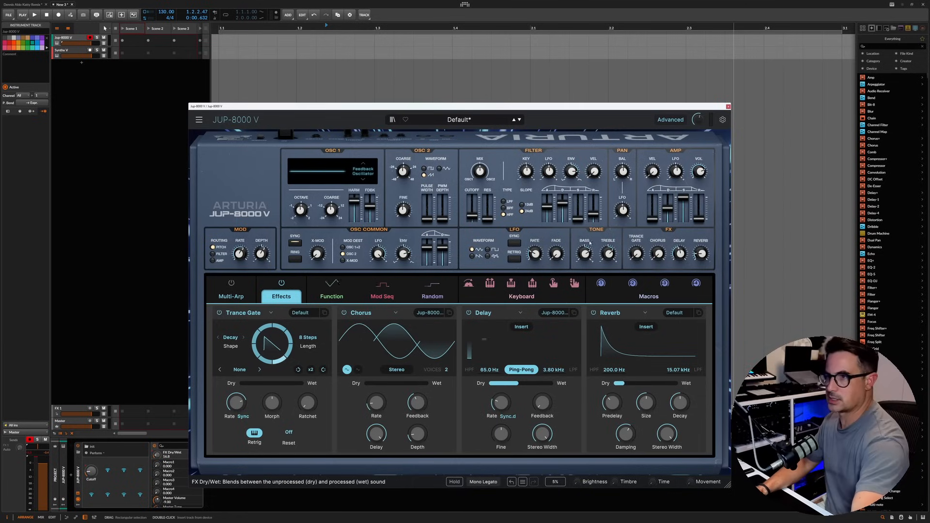
click(300, 210)
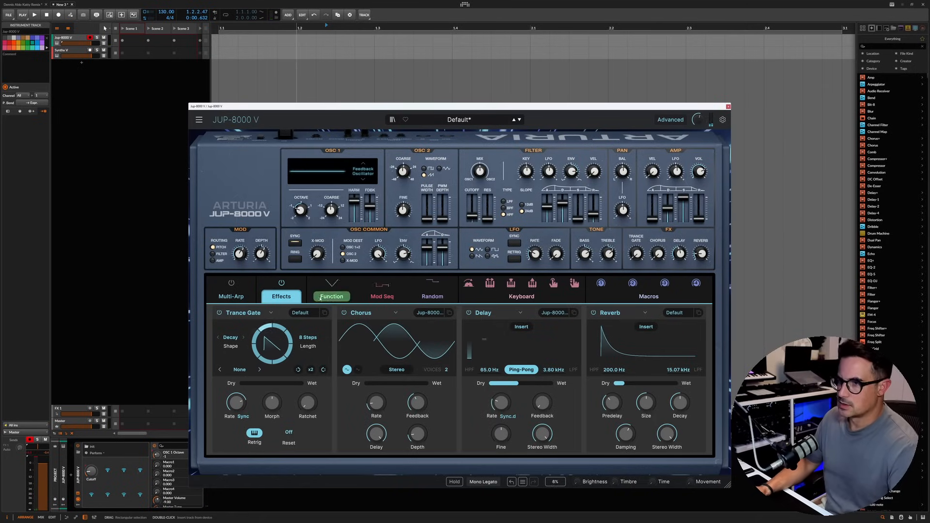
Step: Shape the Function modulator as a rising ramp across its full length and set its mode to One-Shot
click(332, 293)
drag(506, 335, 695, 332)
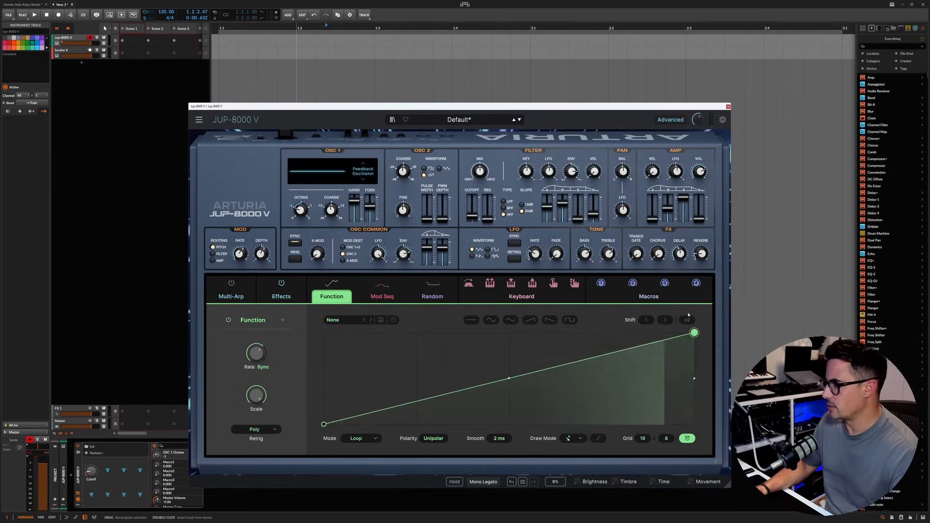
click(360, 439)
click(358, 426)
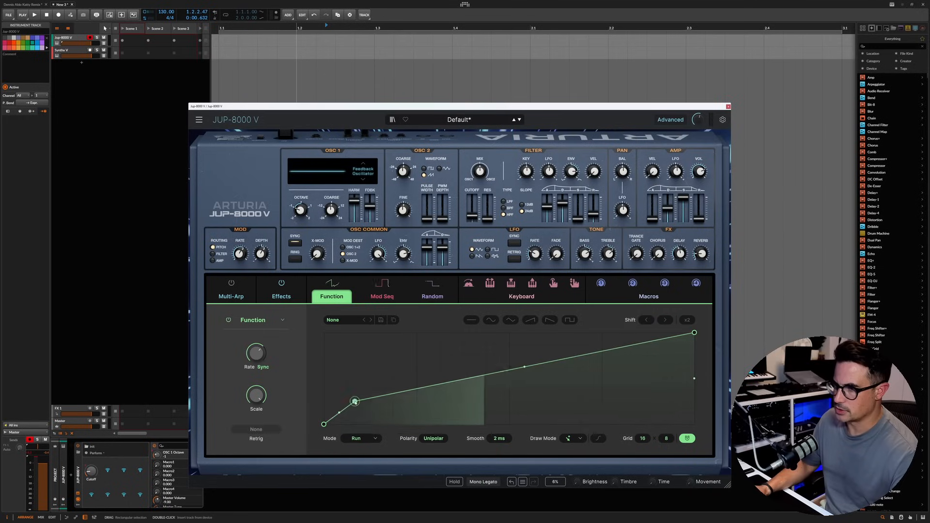
click(376, 439)
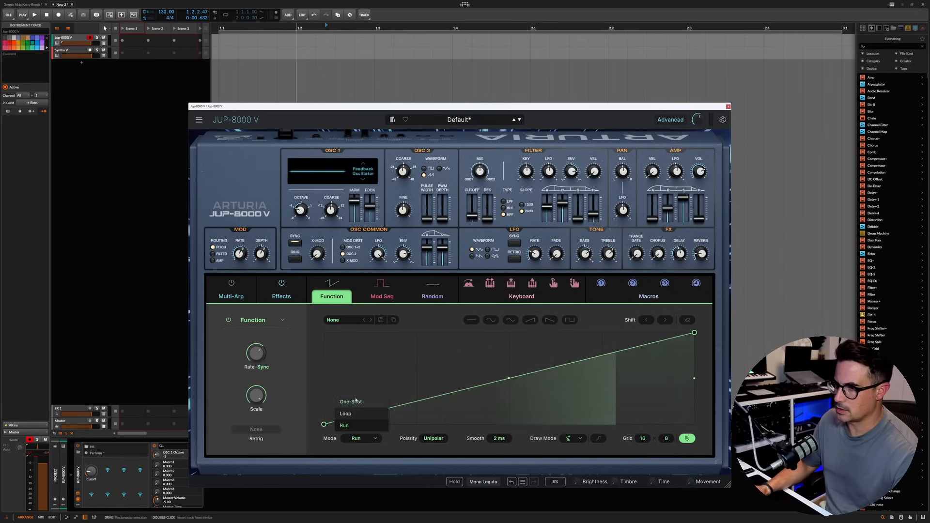
click(352, 405)
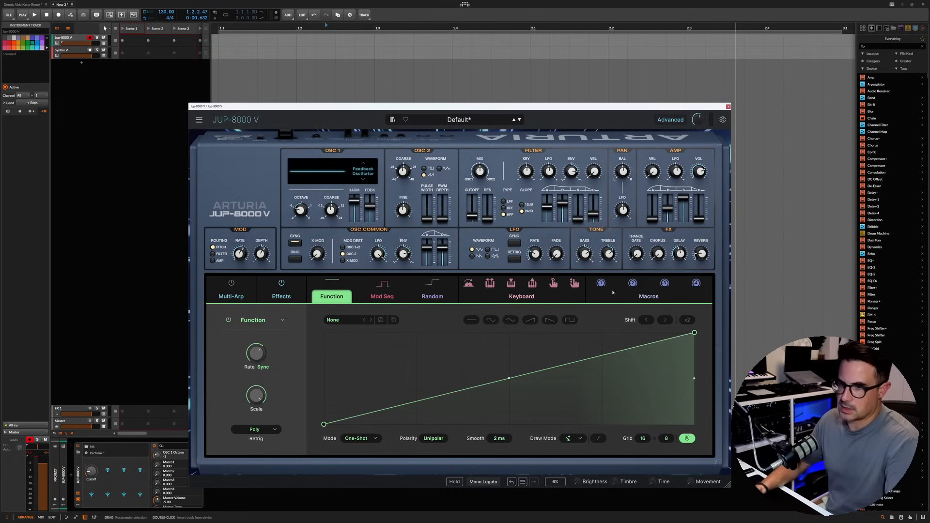
Step: Assign the Function modulator to the Trance Gate dry/wet amount and slow down the function's synced rate
drag(325, 285, 637, 253)
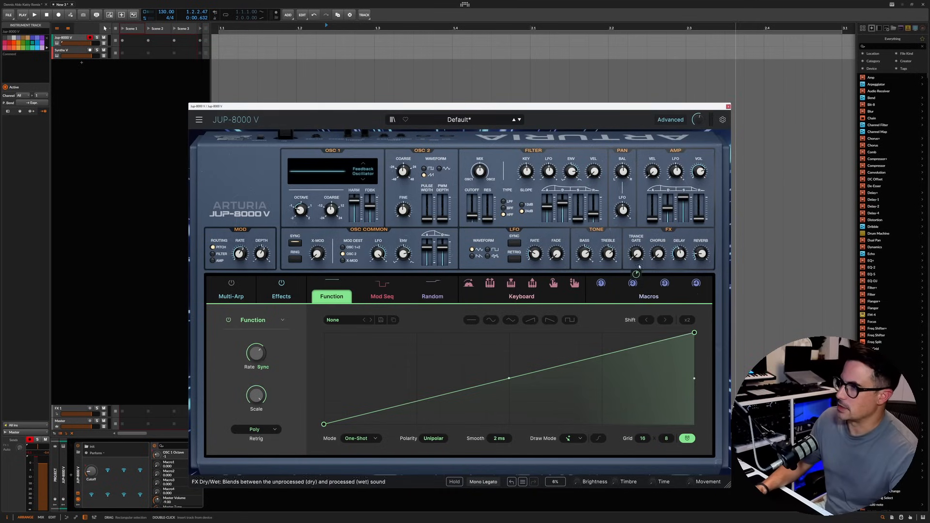
mouse_move(637, 254)
drag(637, 274, 636, 248)
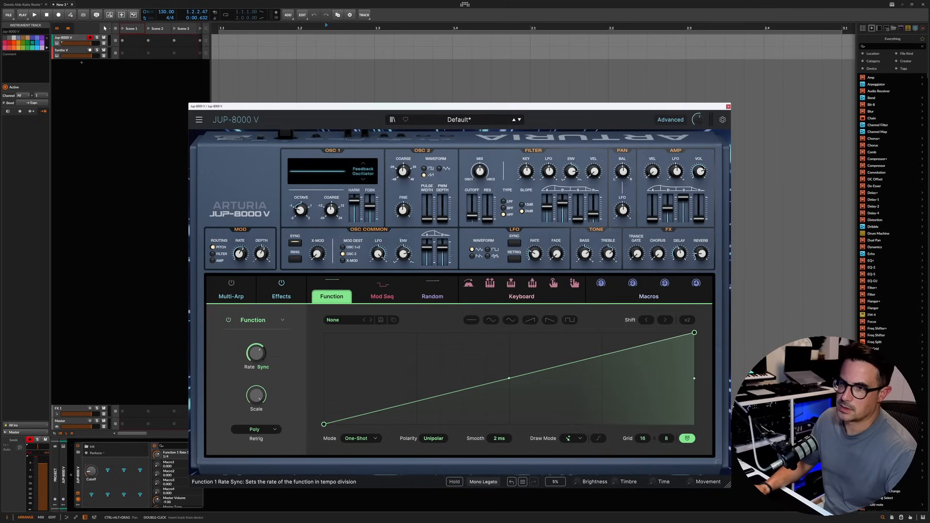
drag(256, 354, 257, 344)
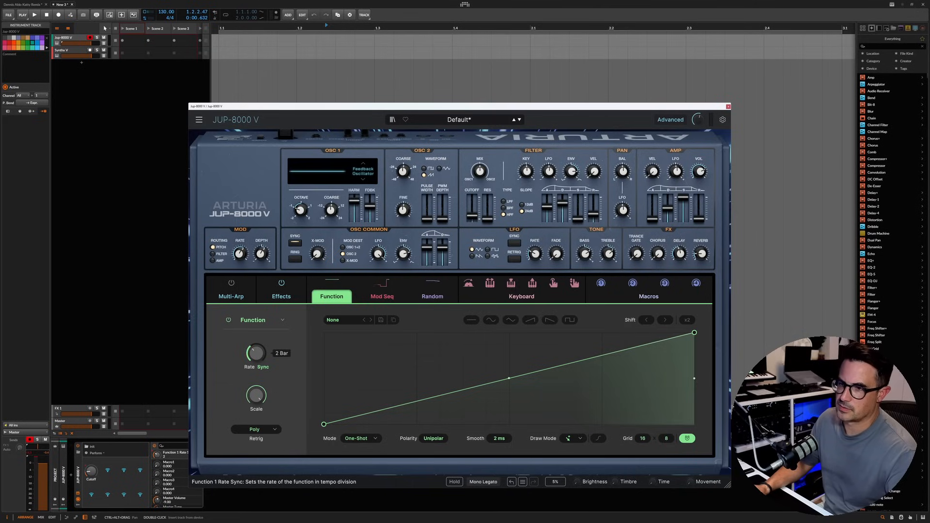
drag(257, 353, 257, 357)
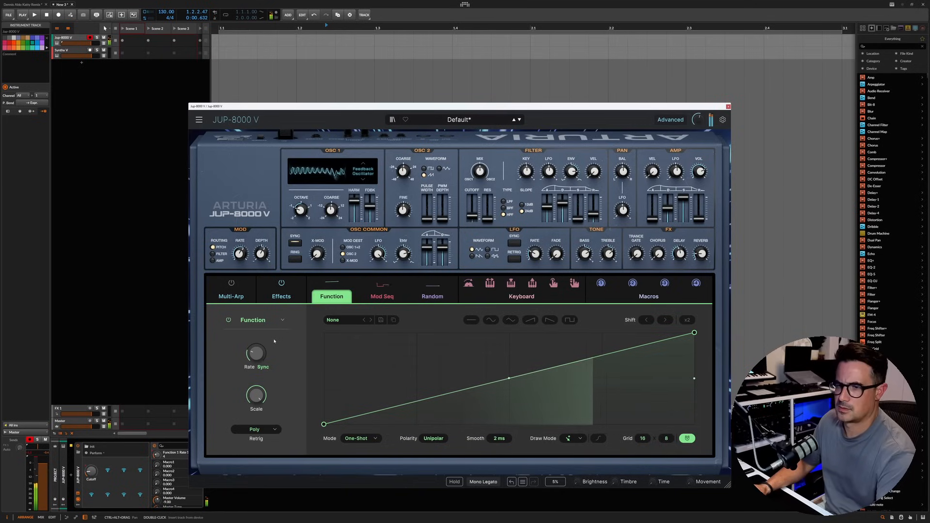
Step: Fine-tune the feedback amount and harmonics of the OSC 1 Feedback Oscillator
drag(370, 207, 369, 207)
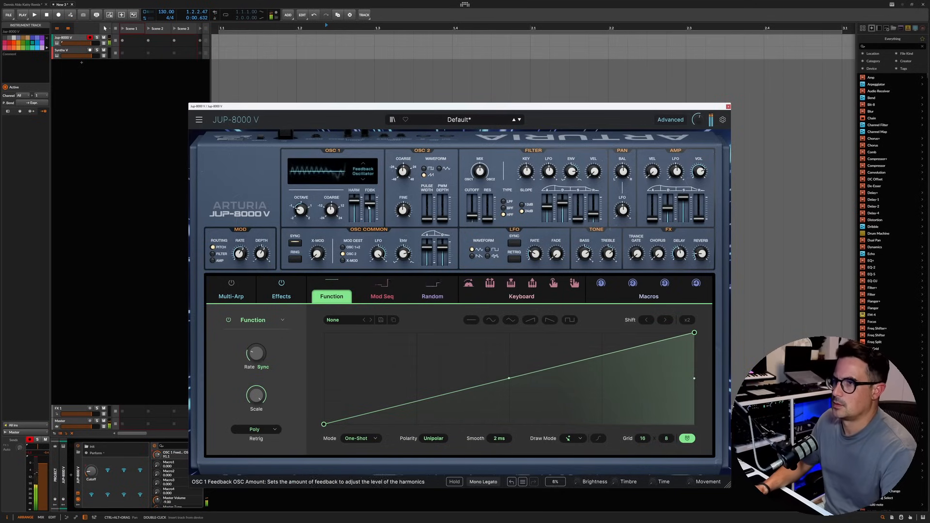
drag(354, 204, 355, 207)
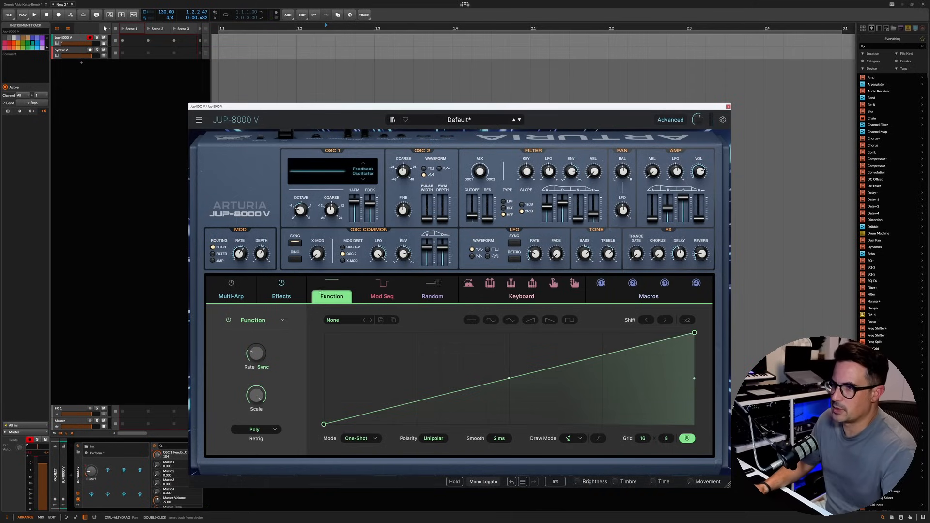
Step: Replace the Mod Sequencer in the second modulator slot with a Function, trying the Random type first
click(390, 298)
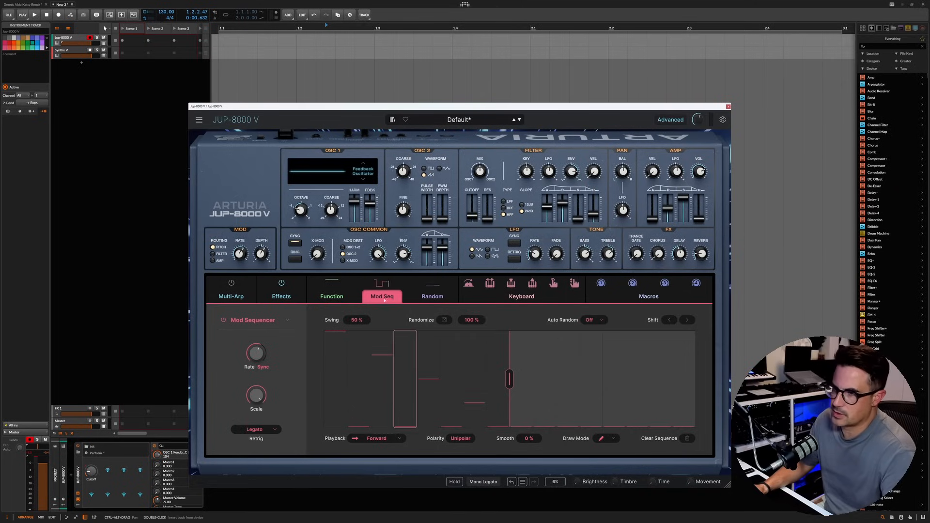
click(254, 320)
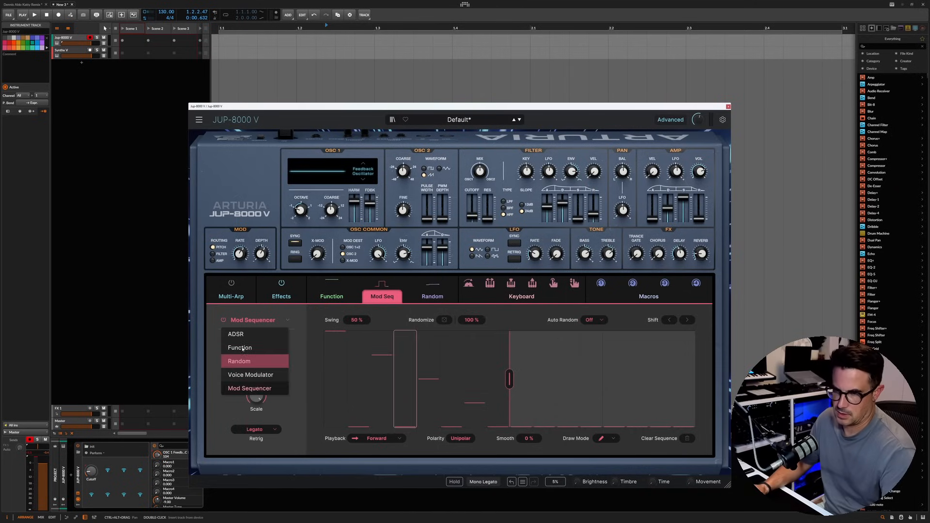
click(239, 361)
click(255, 321)
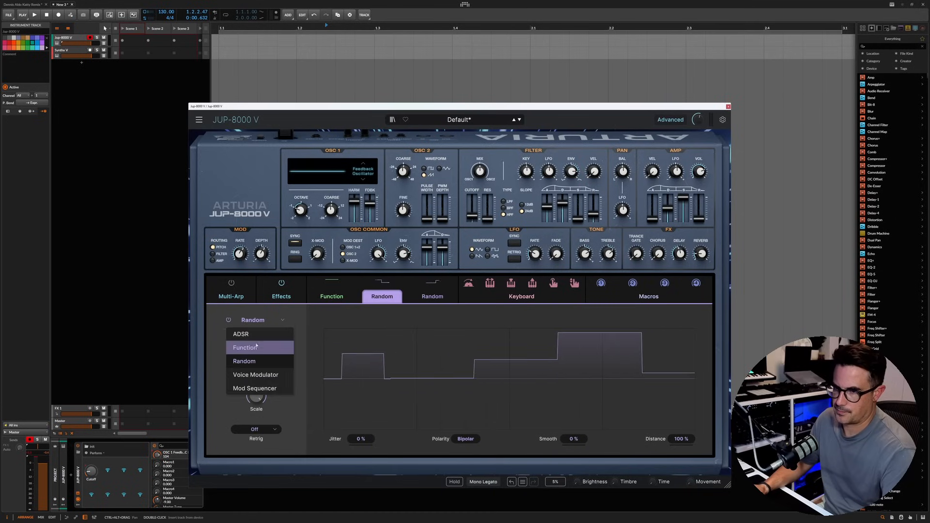
click(263, 347)
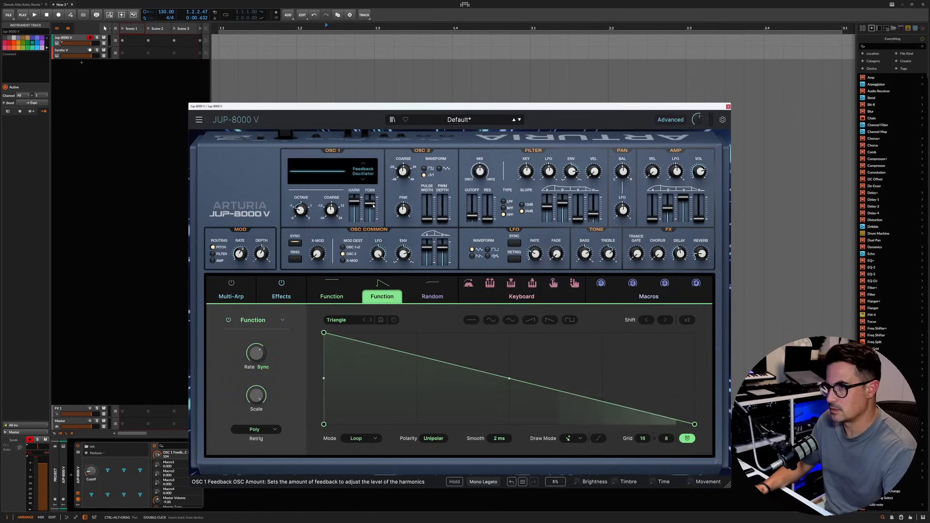
Step: Give the second Function a rising ramp shape, slow its rate, and move its peak to three quarters of the cycle
click(531, 321)
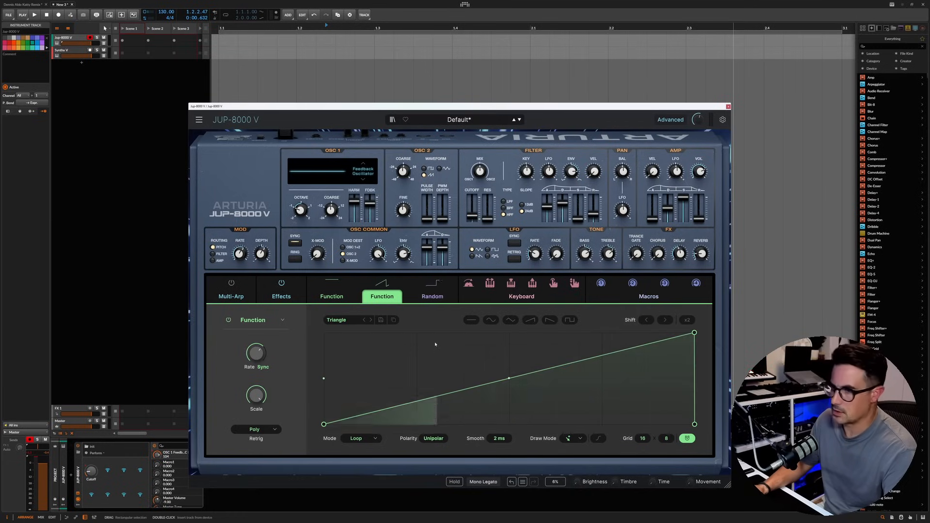
drag(256, 353, 257, 364)
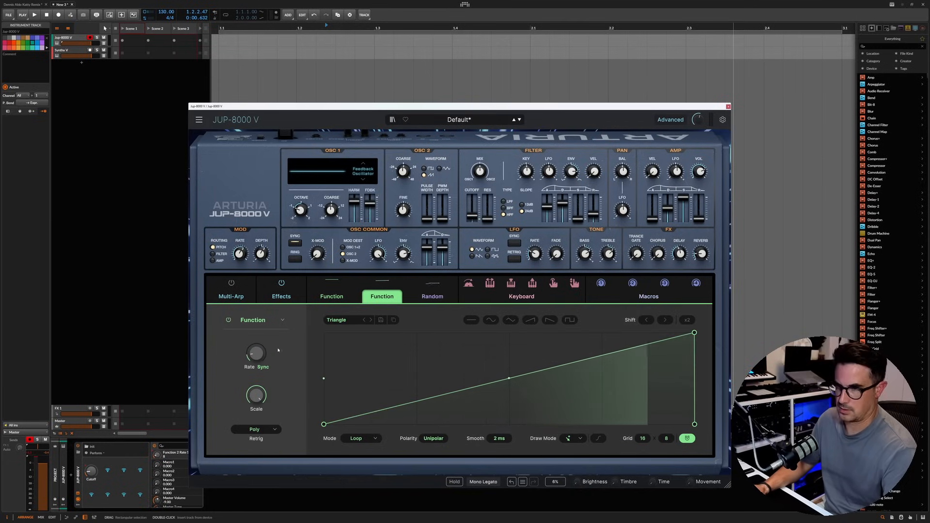
drag(695, 333, 602, 333)
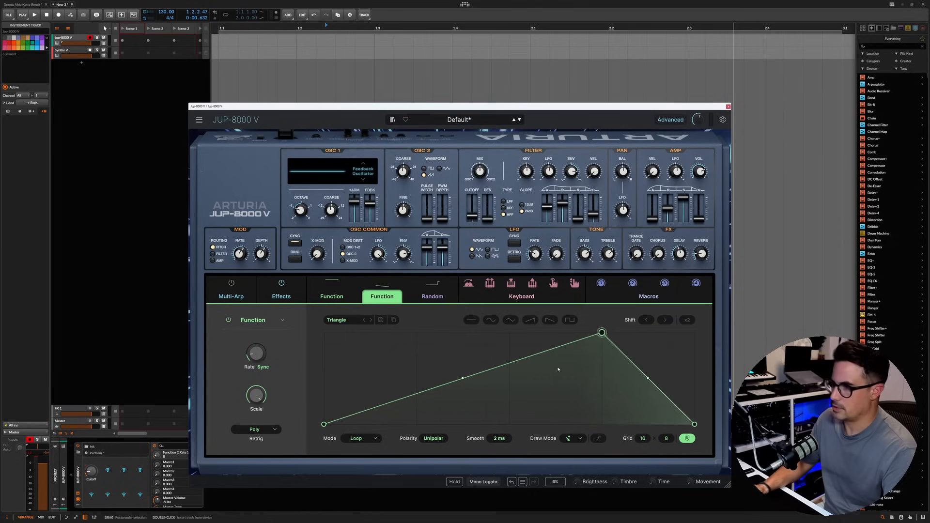
Step: Modulate OSC 1's feedback harmonics with the second Function at a negative amount, and move the function's peak to the middle of the cycle
drag(382, 283, 371, 205)
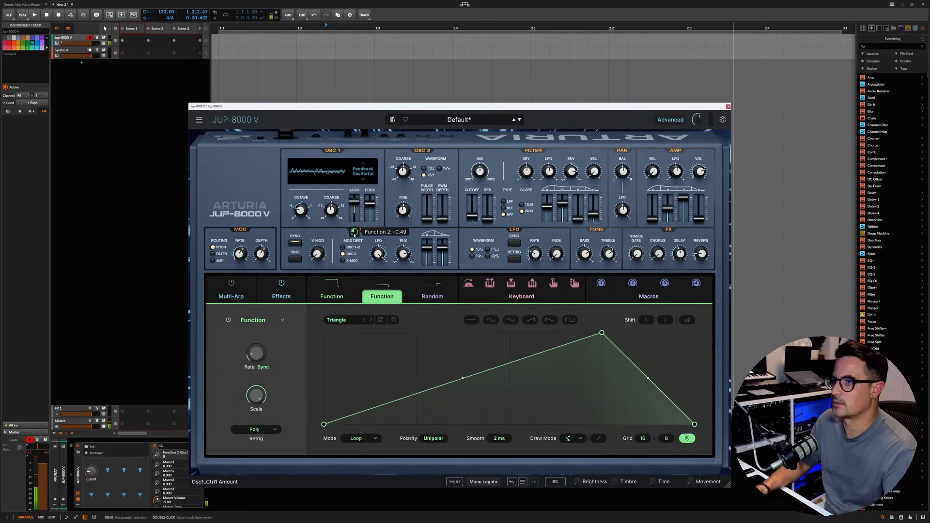
drag(354, 201, 355, 200)
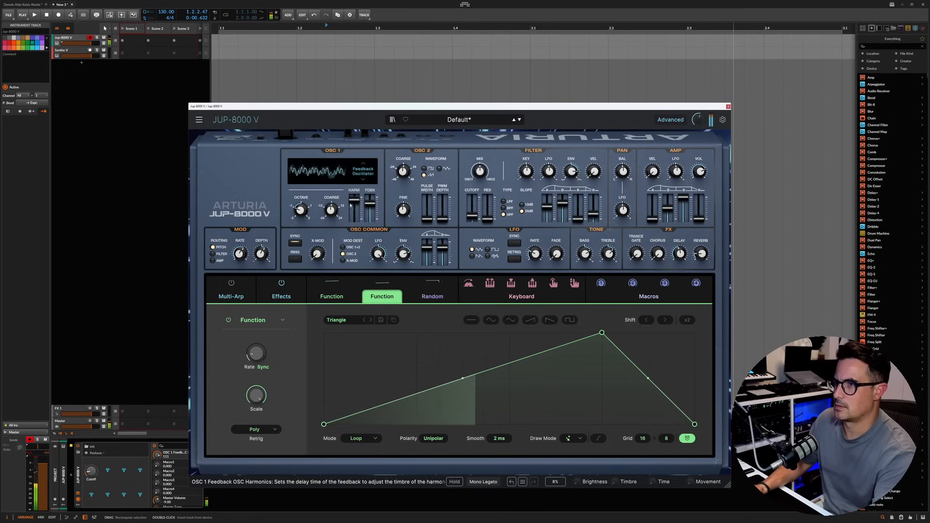
drag(354, 232, 354, 236)
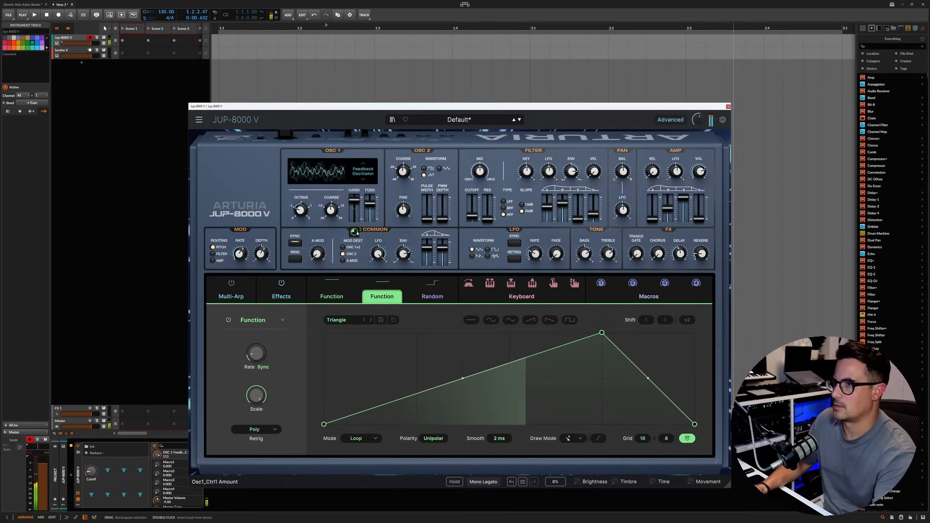
drag(602, 332, 510, 333)
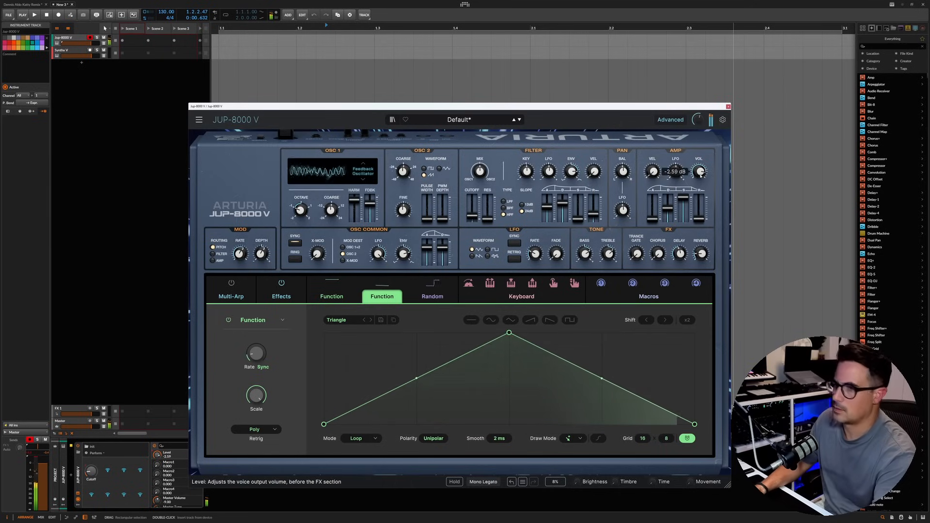
Step: Replace the Chorus in the second effect slot with the Multiband effect
click(294, 300)
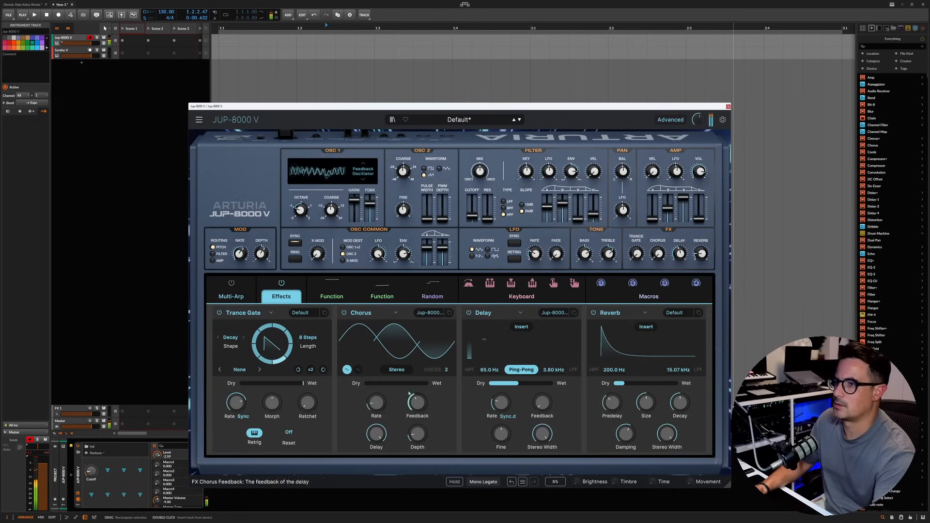
click(397, 312)
click(366, 407)
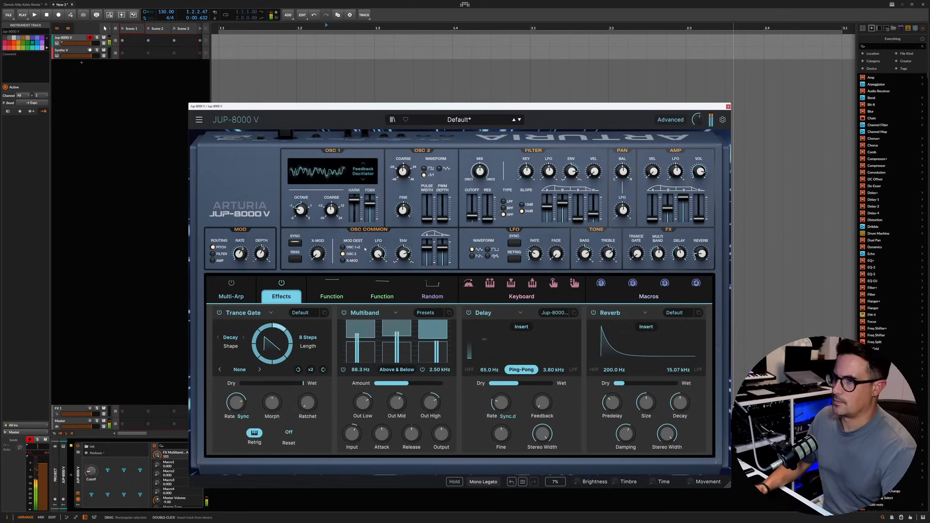
Step: Retune OSC 2's coarse pitch and raise the Reverb's dry/wet mix slightly
drag(403, 172, 403, 169)
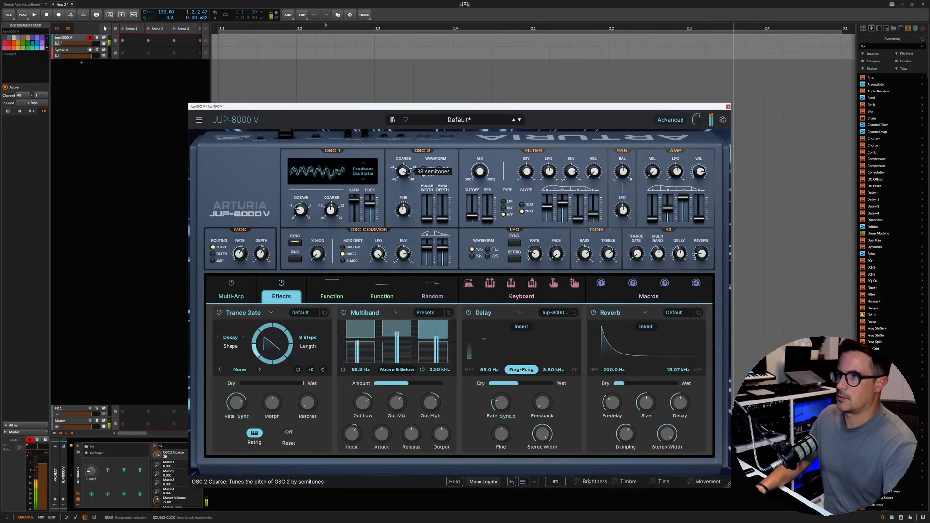
drag(403, 172, 404, 173)
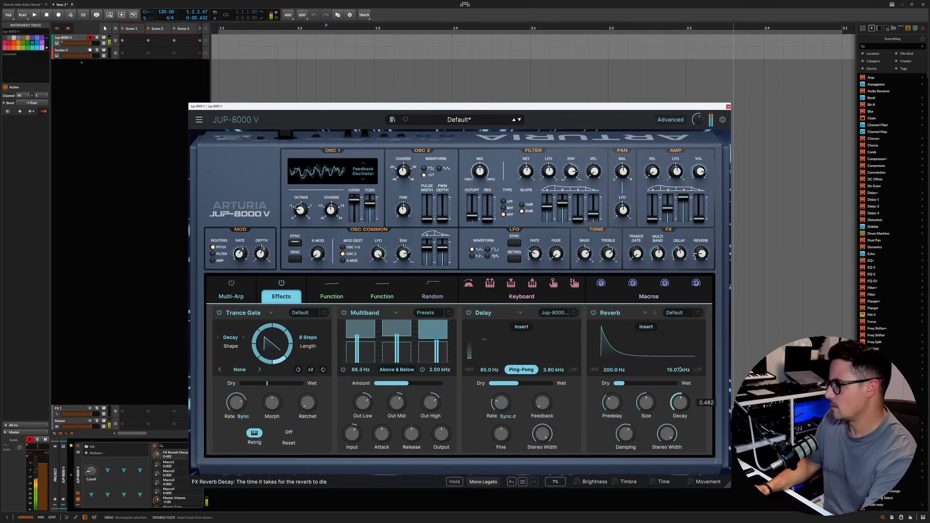
drag(620, 383, 639, 383)
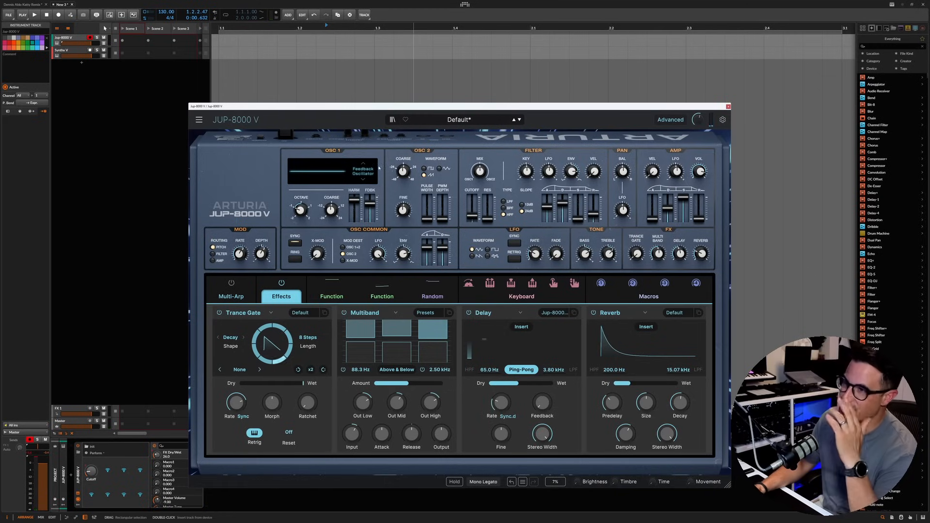
Step: Save the sound as a new preset named "test gnarly" in the User bank
click(199, 120)
click(223, 150)
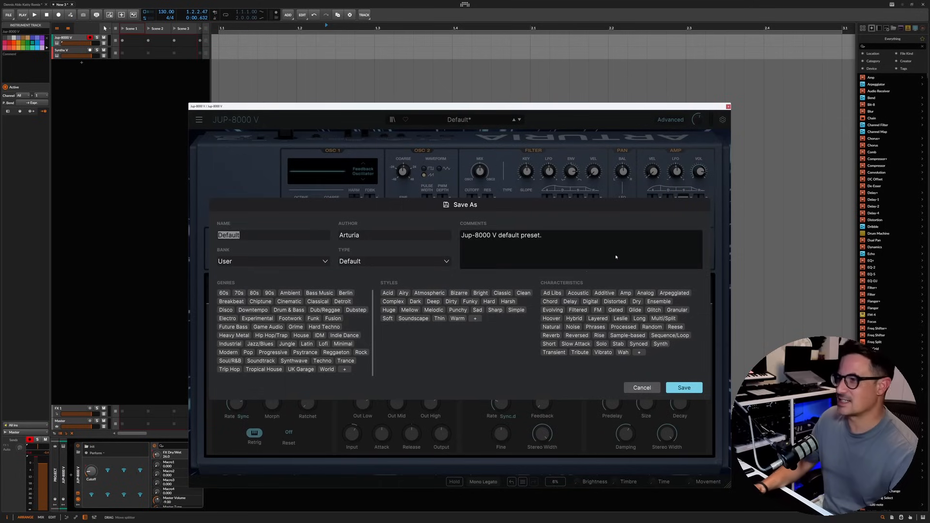
click(564, 258)
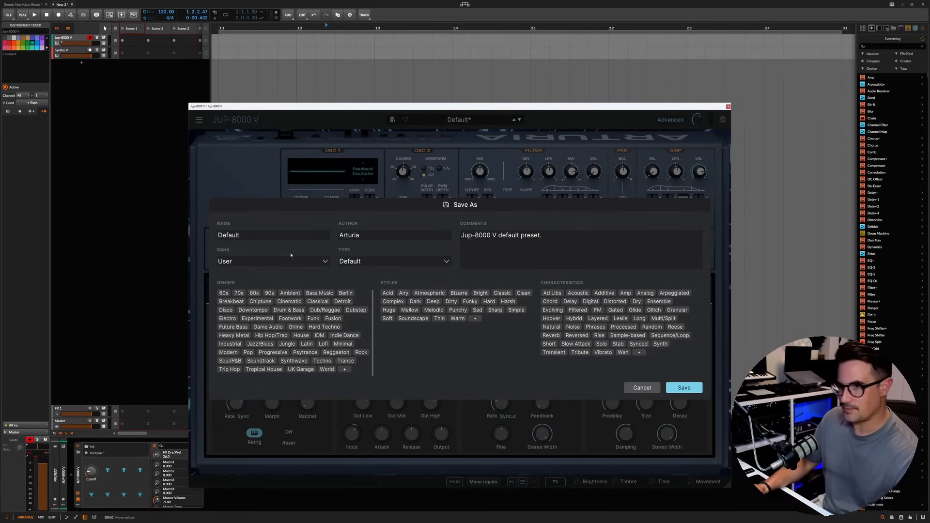
key(Tab)
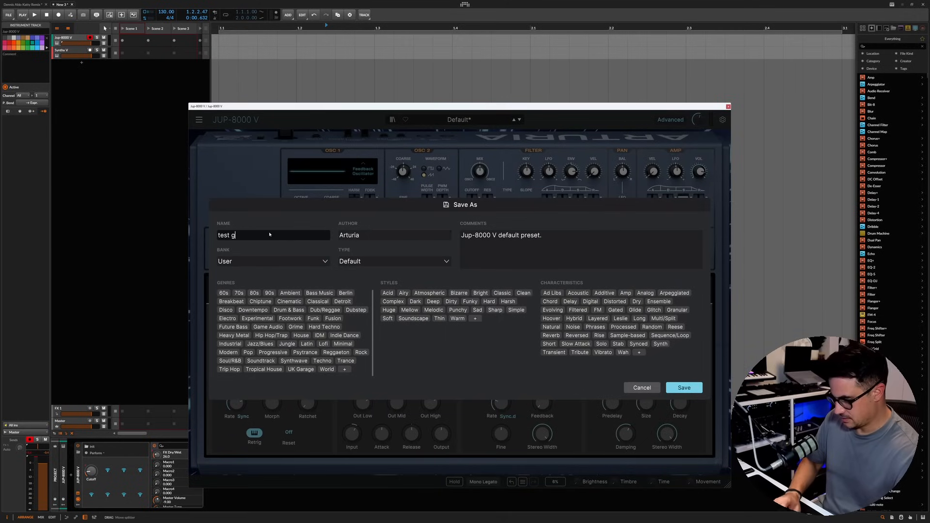
text(test gnarly)
key(Return)
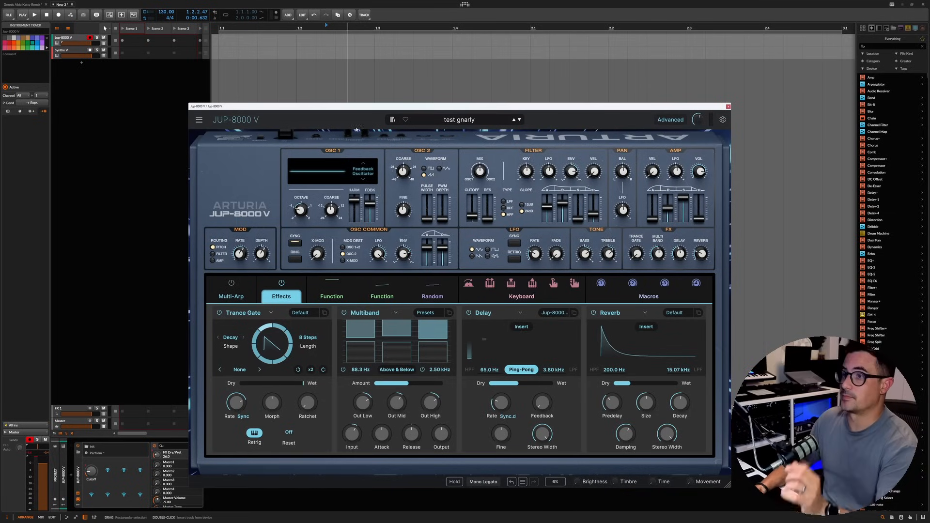
Step: Start a new default preset in the JUP-8000 V
click(200, 120)
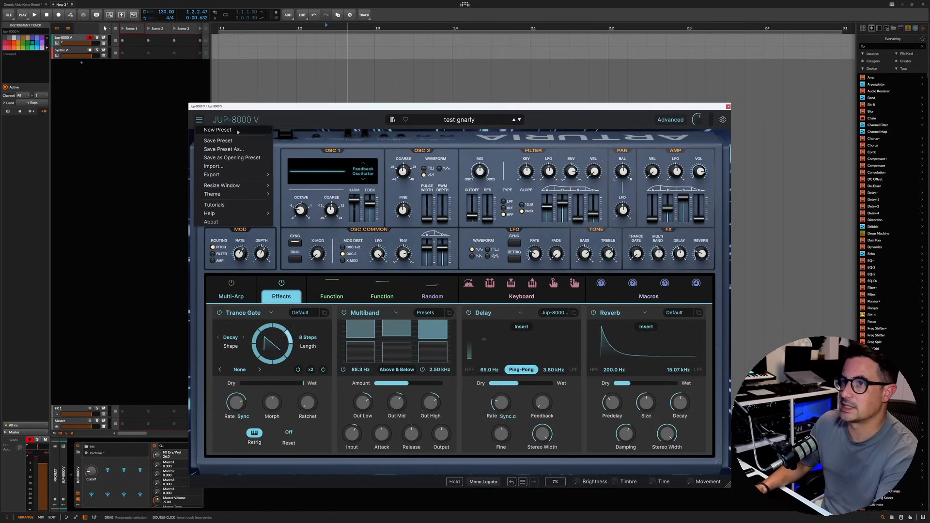
click(218, 130)
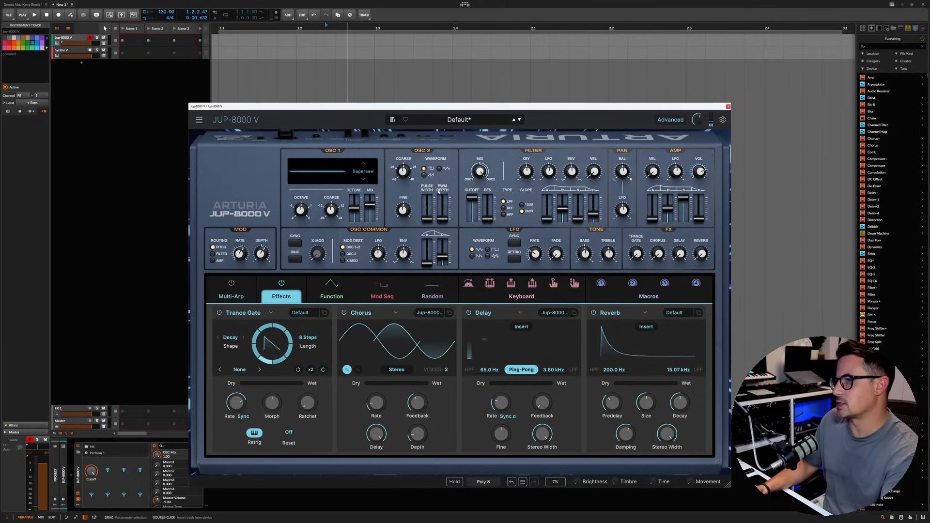
Step: Raise OSC 2's pulse width and PWM depth to about the middle, and adjust the LFO and MOD rates
drag(427, 220, 443, 208)
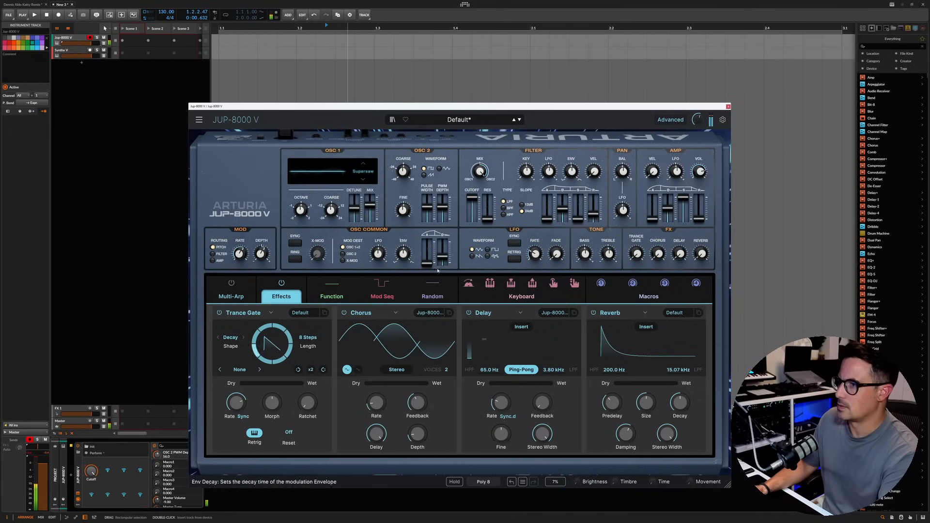
drag(535, 255, 535, 252)
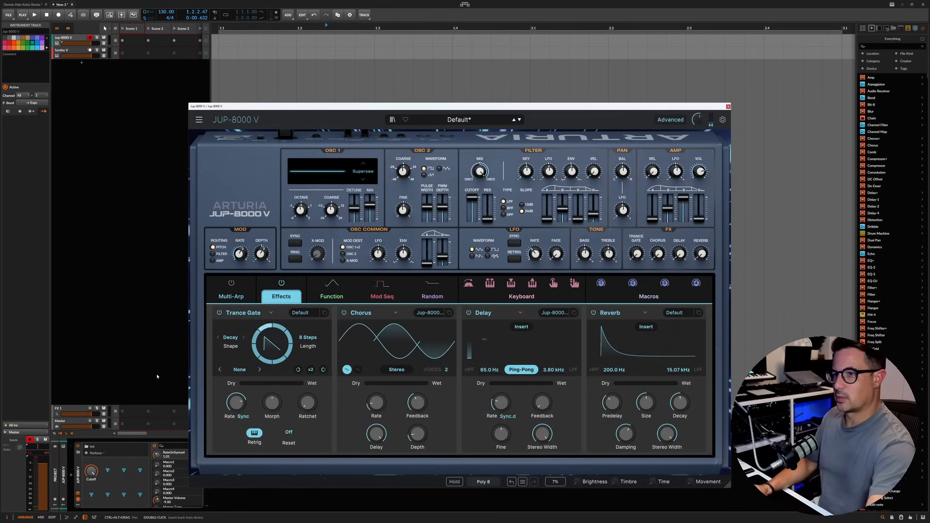
drag(239, 260, 238, 250)
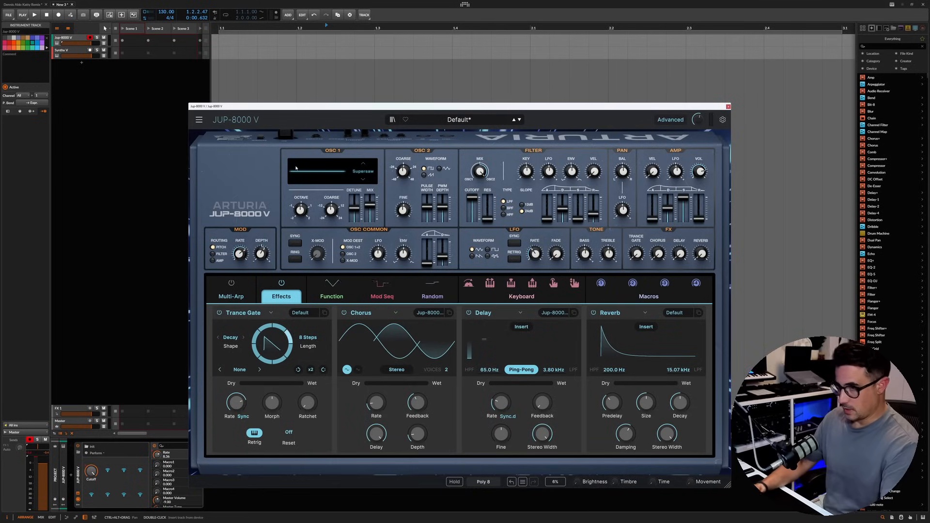
Step: Show the Function modulator and switch OSC 1's waveform to Square
click(325, 292)
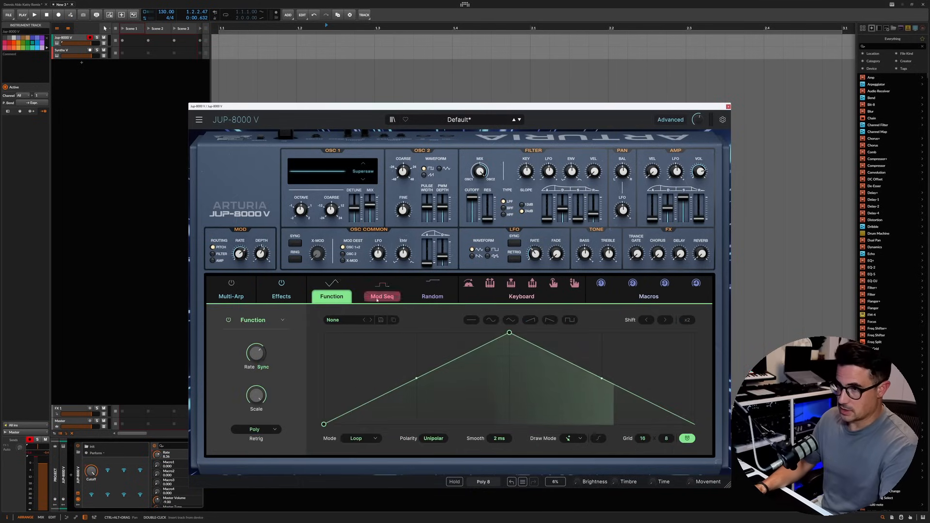
mouse_move(332, 283)
mouse_down()
mouse_move(355, 238)
mouse_move(353, 208)
mouse_move(369, 323)
mouse_move(329, 318)
mouse_up()
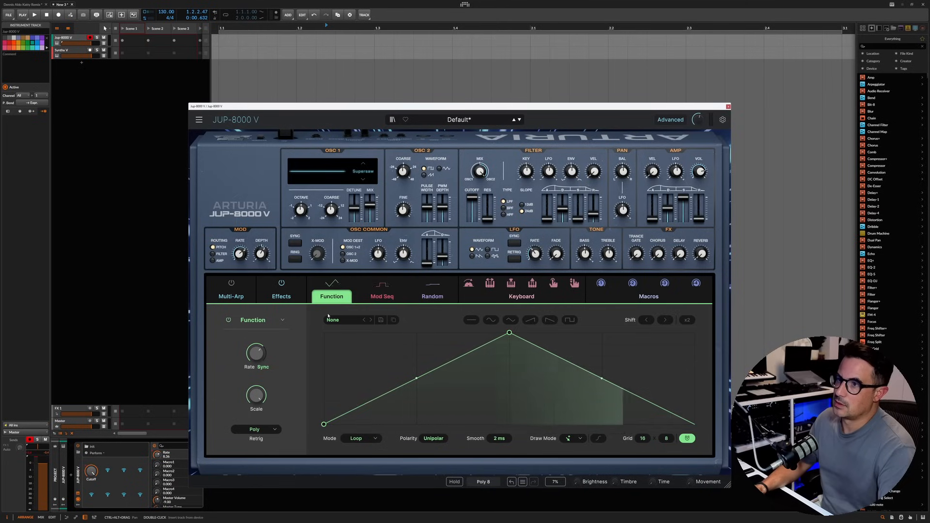
click(367, 165)
click(366, 166)
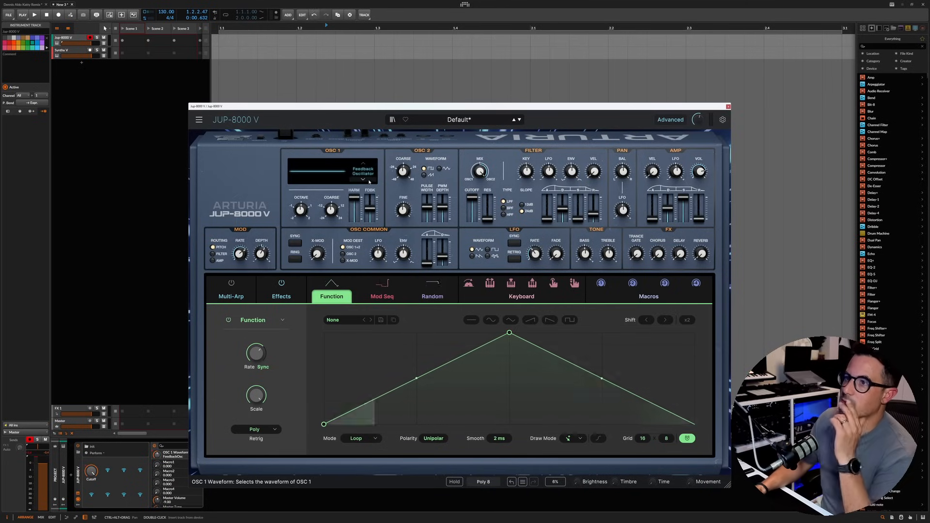
Step: Lower OSC 1's pulse width, modulate it with Function 1 at 0.50, and adjust the function's rate
drag(353, 220, 353, 213)
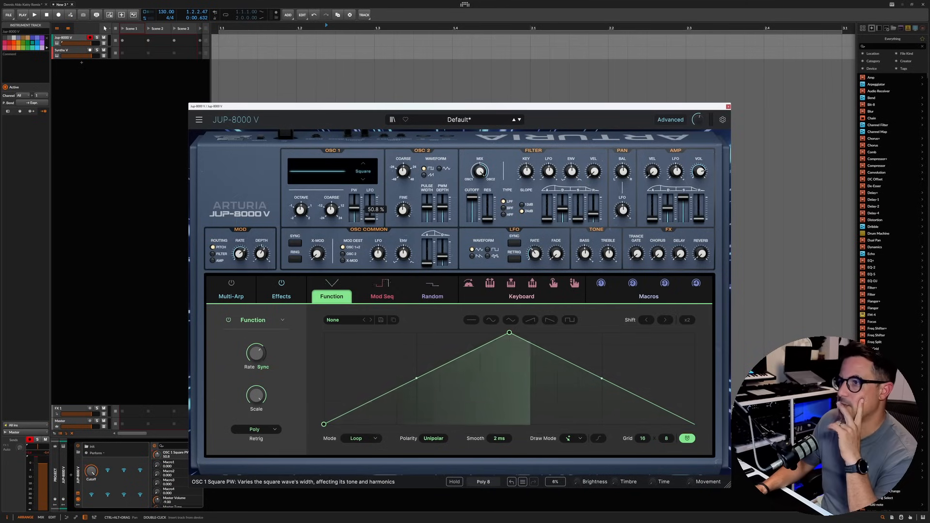
drag(354, 208, 354, 213)
mouse_move(354, 232)
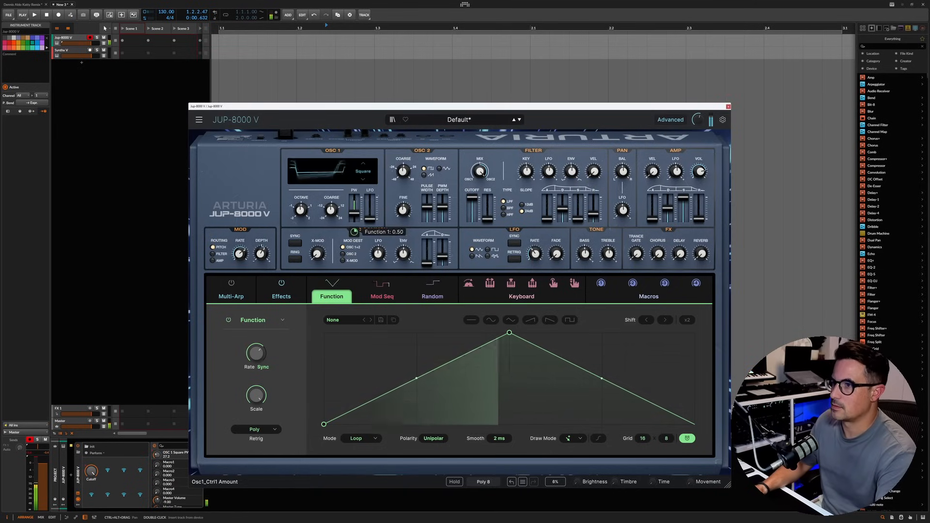
drag(257, 353, 256, 357)
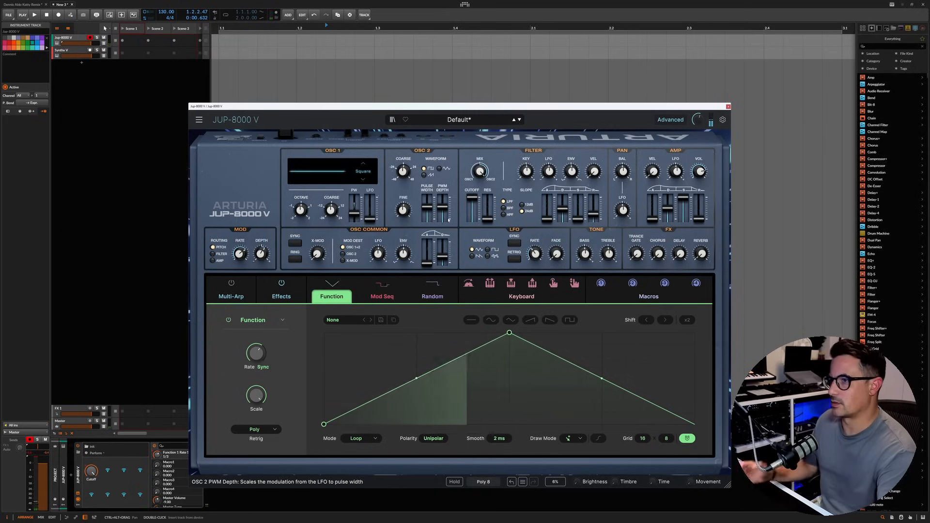
Step: Blend OSC 1 into the oscillator mix and set the amp volume to about -2.48 dB
drag(481, 171, 480, 180)
click(697, 171)
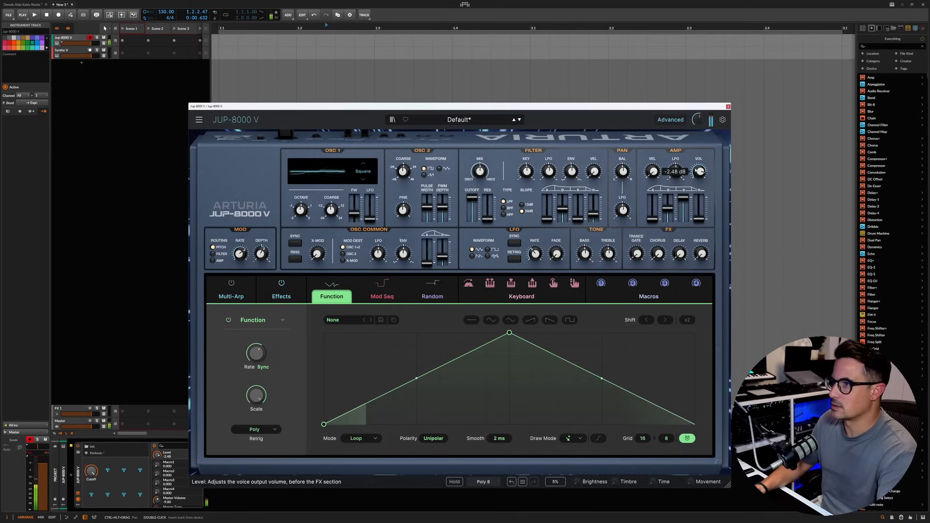
Step: Set OSC 2's fine tuning to about 0.056 cents and rebalance the oscillator mix
click(403, 209)
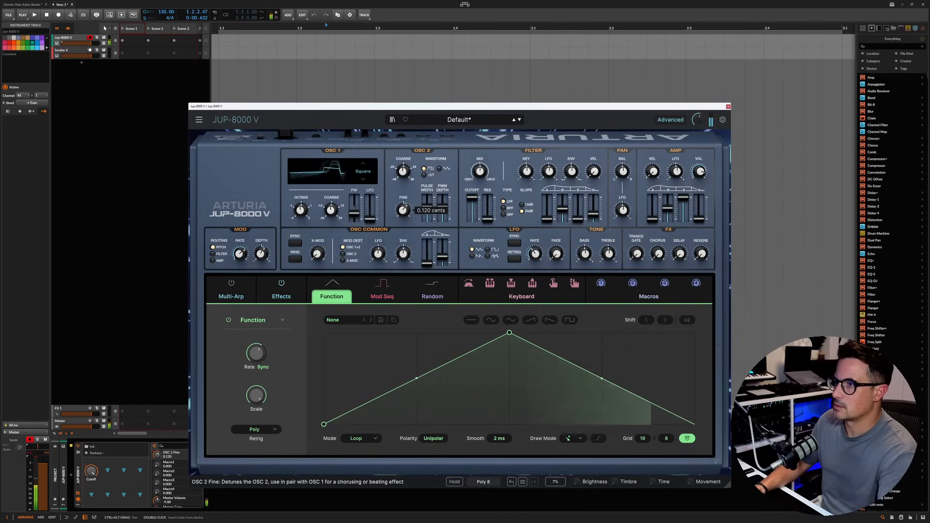
drag(403, 209, 403, 210)
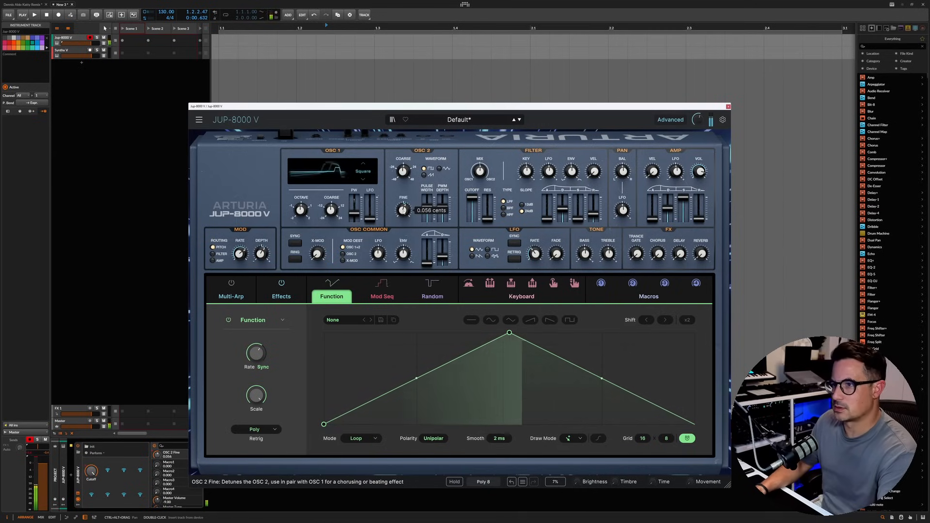
mouse_move(480, 171)
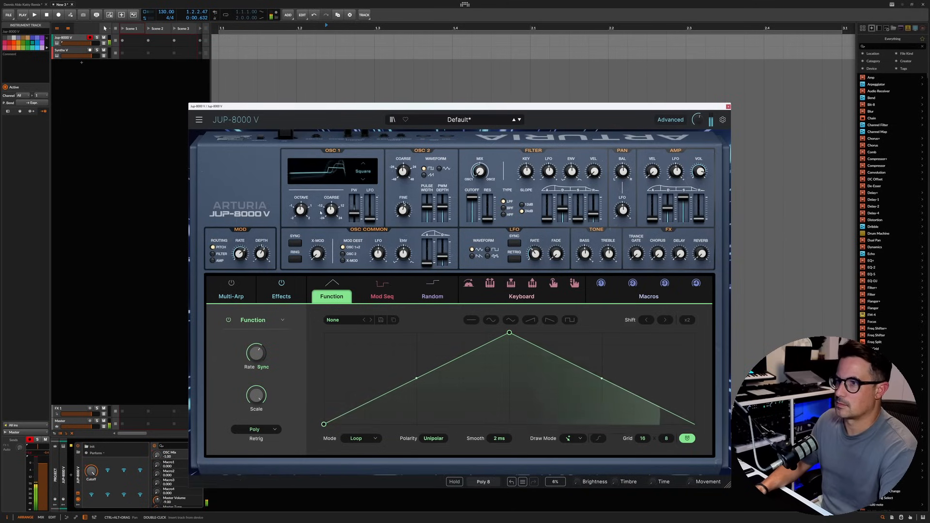
drag(480, 171, 480, 163)
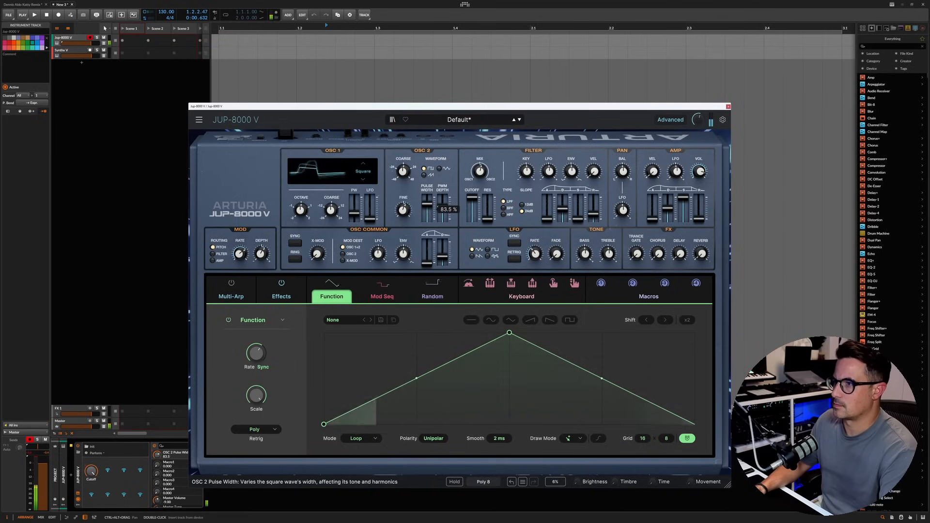
Step: Adjust OSC 2's pulse width and PWM depth, and raise the Chorus dry/wet mix
drag(427, 204, 442, 205)
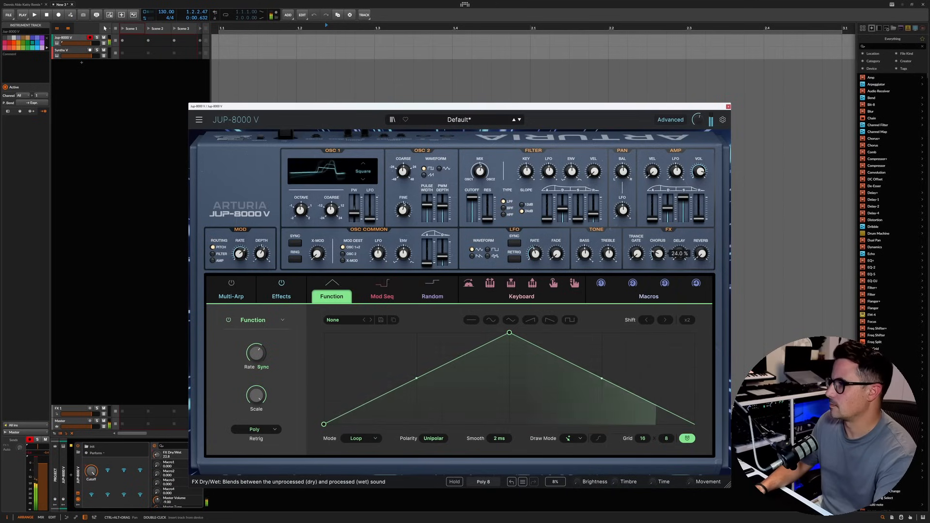
drag(658, 253, 658, 248)
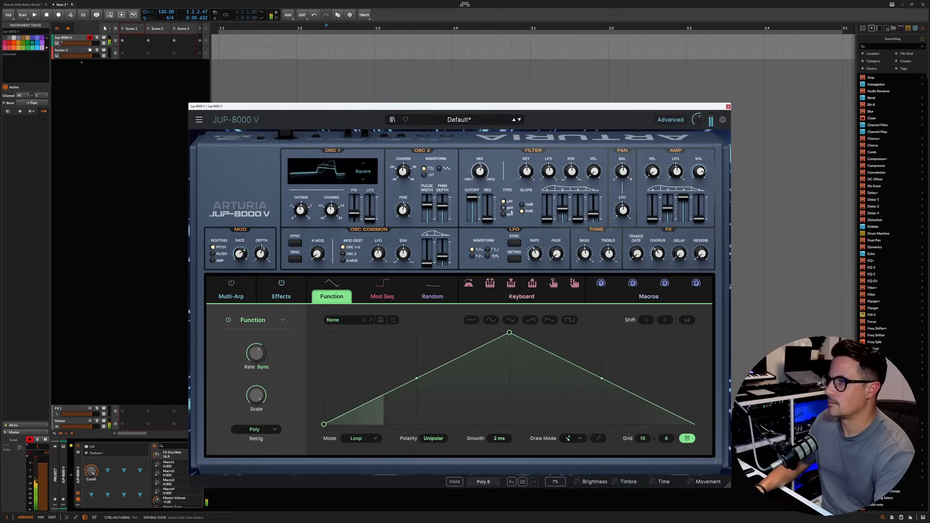
Step: Lower the filter cutoff, use the 12 dB slope, and raise the filter's envelope amount, attack and release
drag(479, 202, 479, 205)
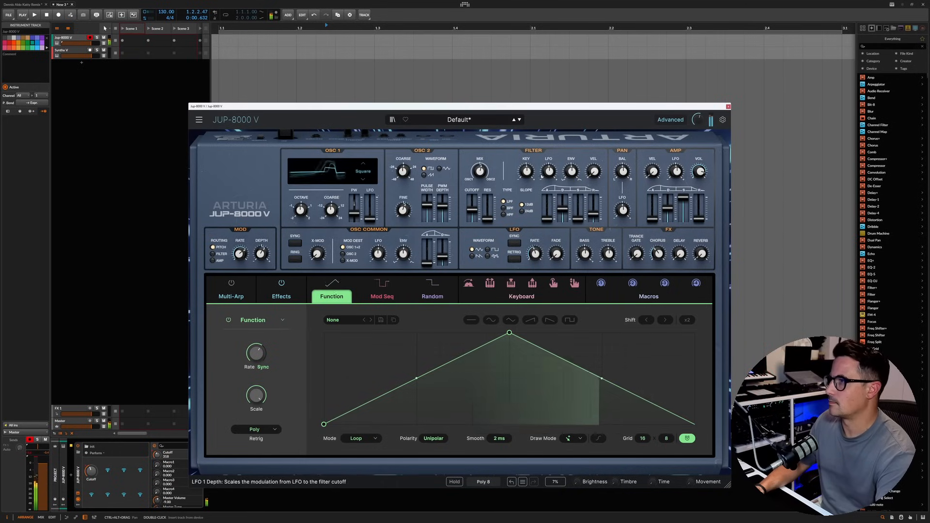
drag(572, 172, 572, 162)
drag(547, 219, 594, 209)
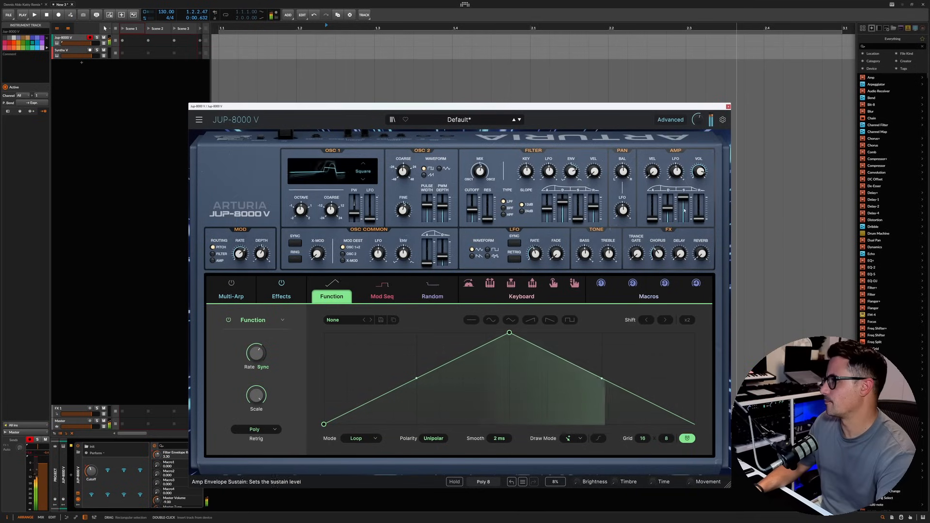
Step: Lengthen the amp envelope's attack and release, and set the filter envelope's attack to about 643 ms
drag(699, 220, 668, 203)
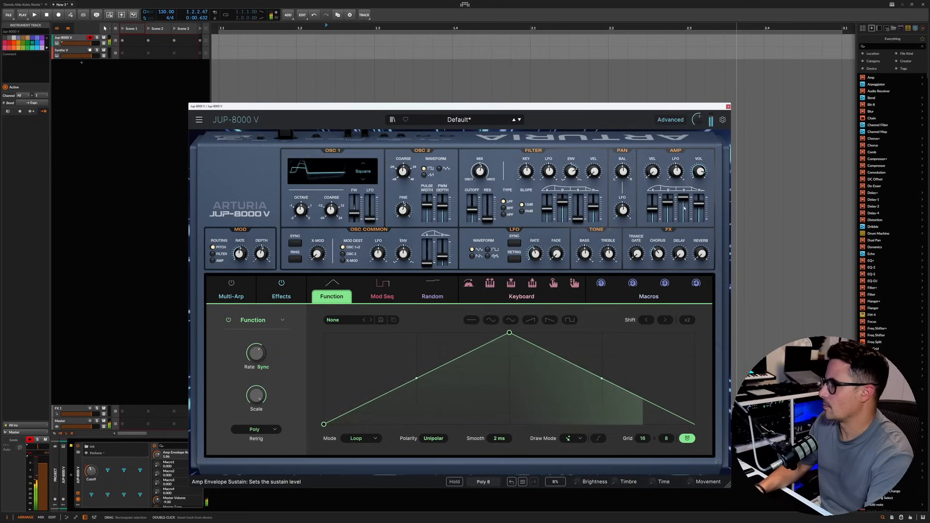
drag(562, 204, 551, 208)
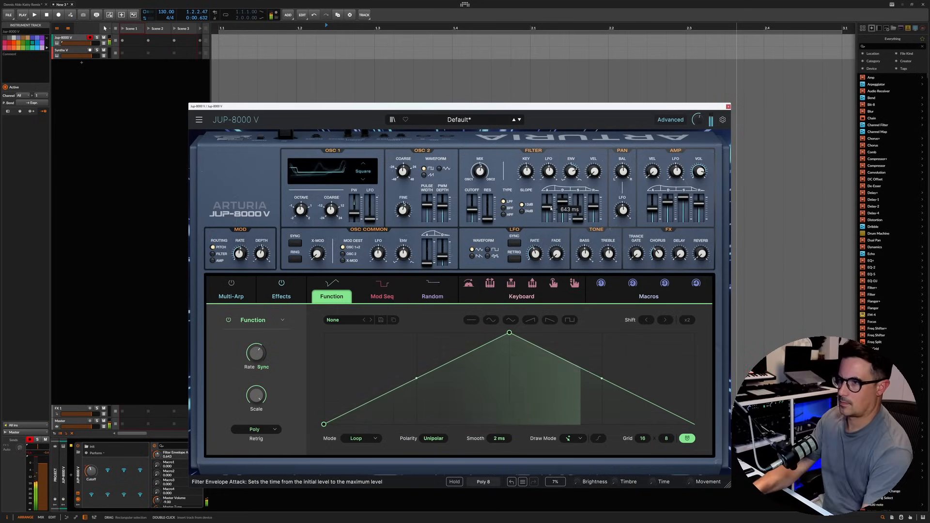
Step: Try ring modulation and different X-Mod depths between the two oscillators
click(295, 260)
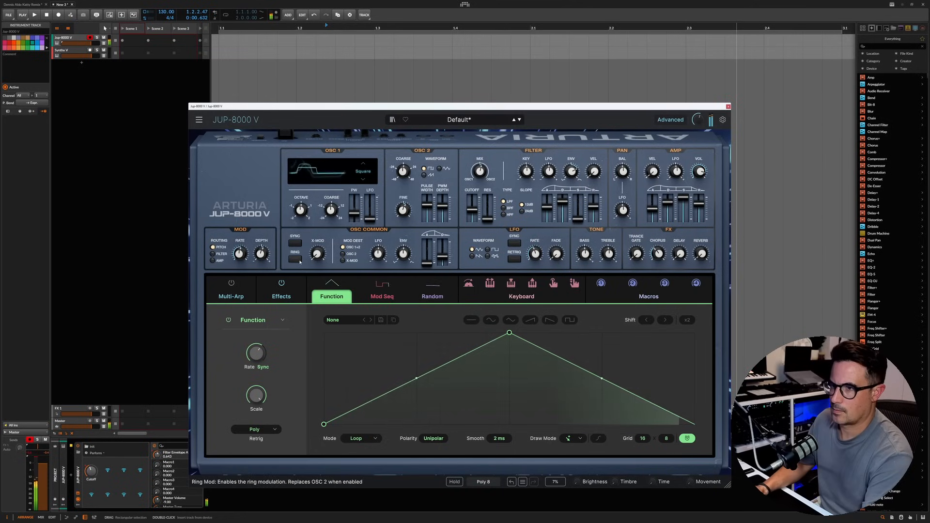
drag(317, 254, 317, 225)
click(296, 259)
drag(318, 255, 318, 241)
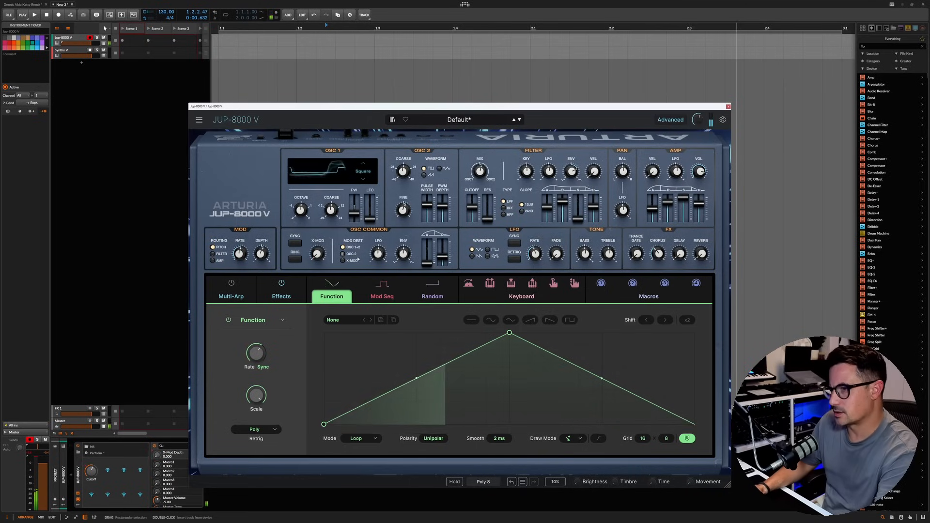
click(292, 260)
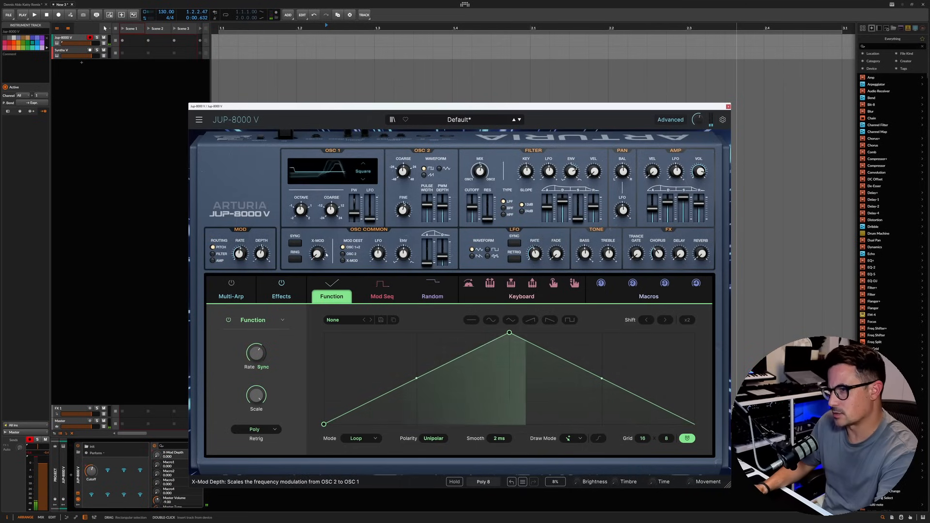
Step: Set the oscillator modulation destination to X-Mod and adjust its envelope's attack, depth and decay
click(343, 261)
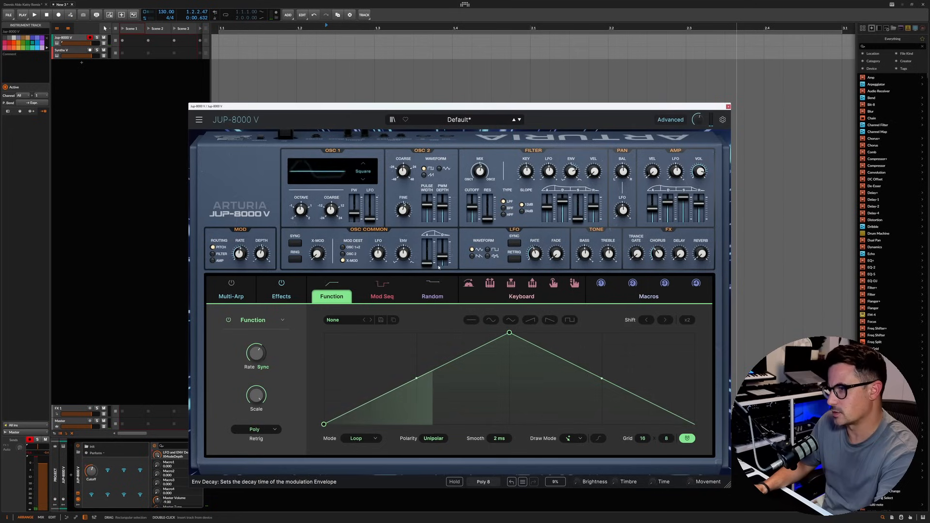
drag(427, 263, 427, 248)
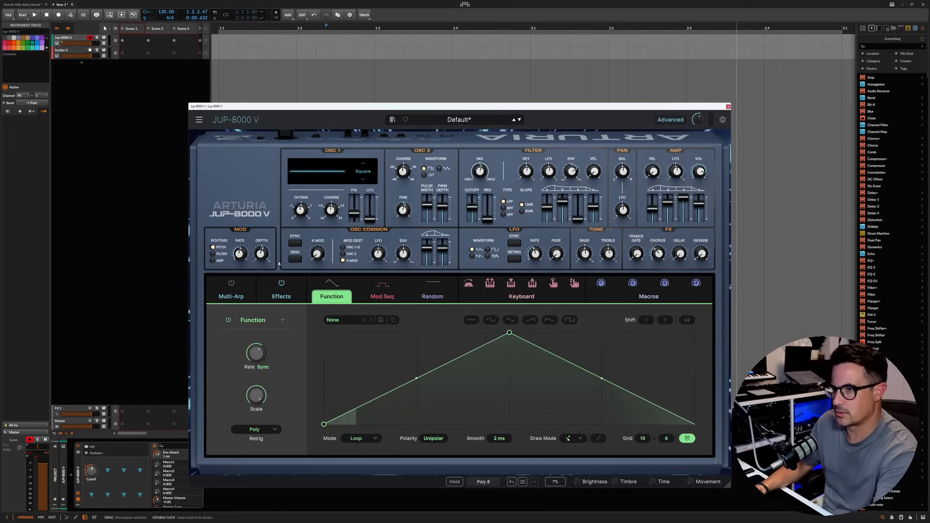
drag(404, 254, 444, 248)
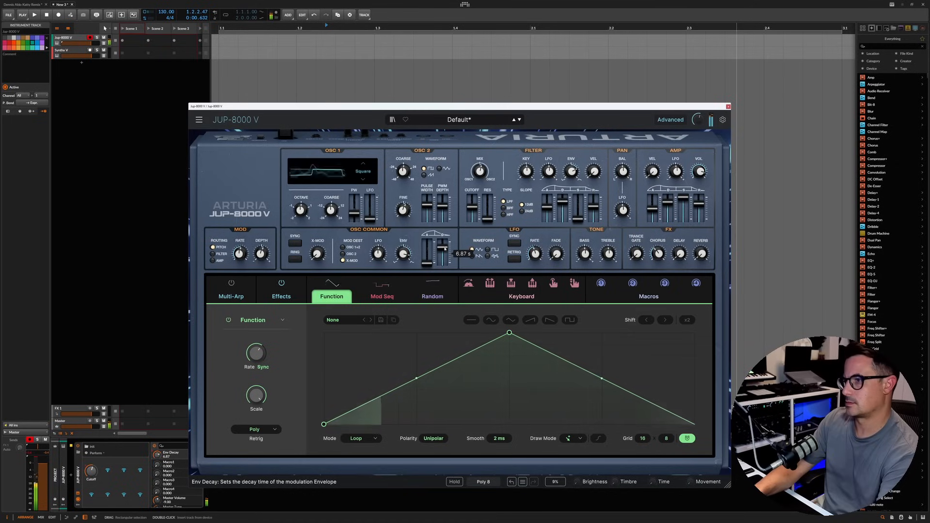
drag(403, 253, 403, 259)
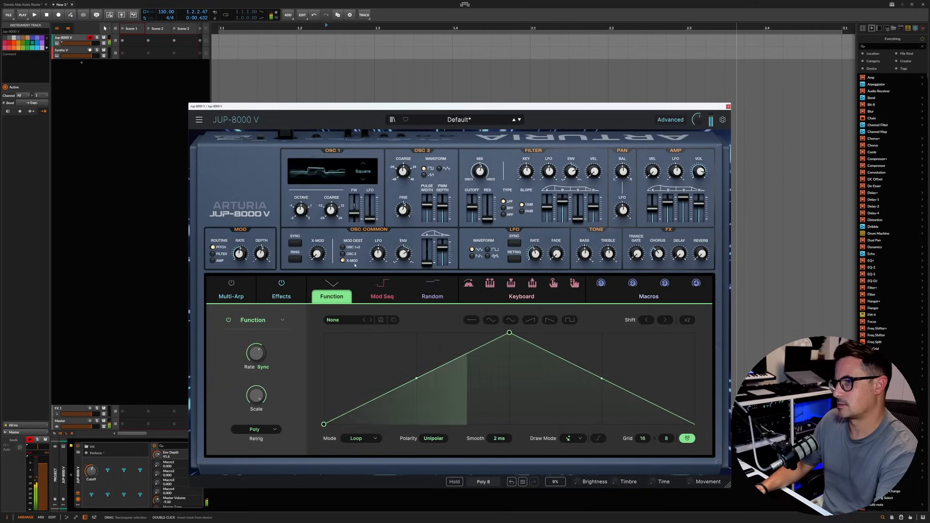
click(320, 256)
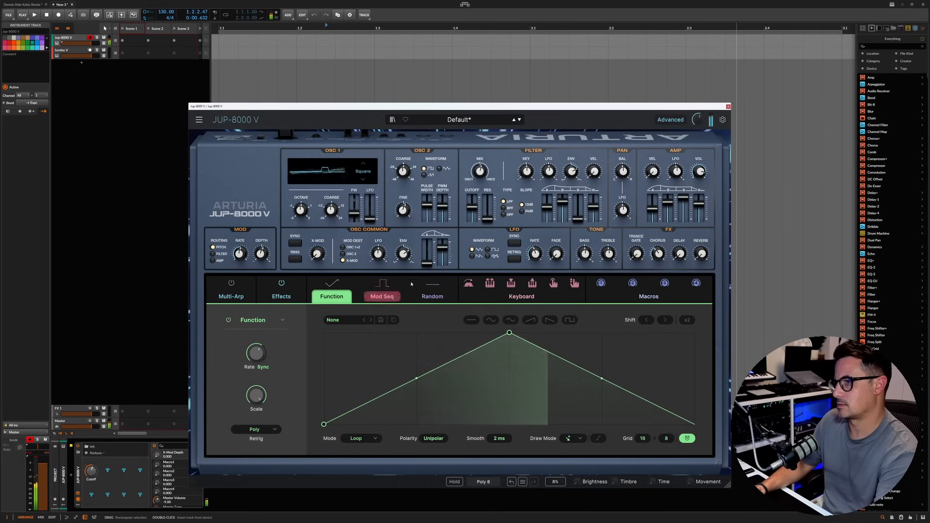
drag(442, 248, 442, 250)
Step: Try the MOD section's pitch depth and rate, and look over the keyboard modulation sources
click(261, 254)
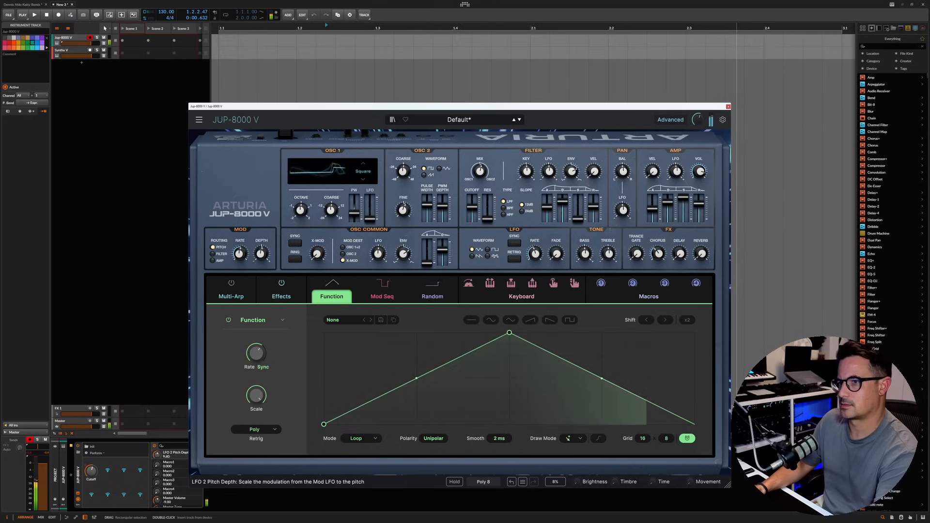
drag(262, 253, 241, 249)
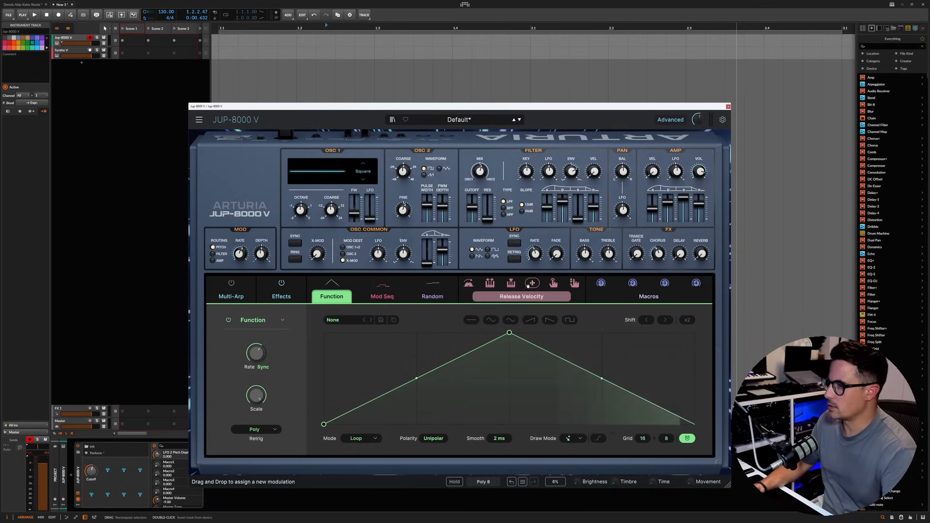
drag(469, 283, 637, 228)
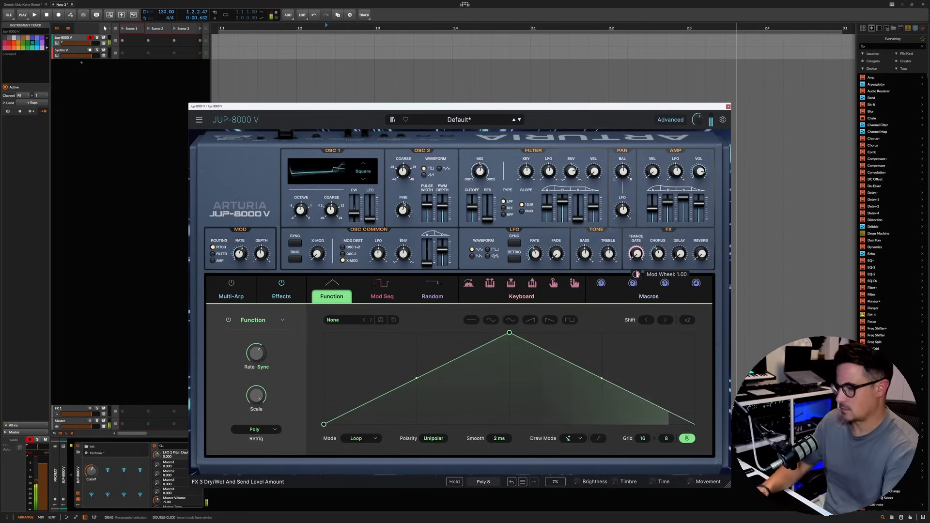
Step: Load the Modern Trance preset in the Trance Gate effect and adjust its morph and dry/wet mix
click(280, 295)
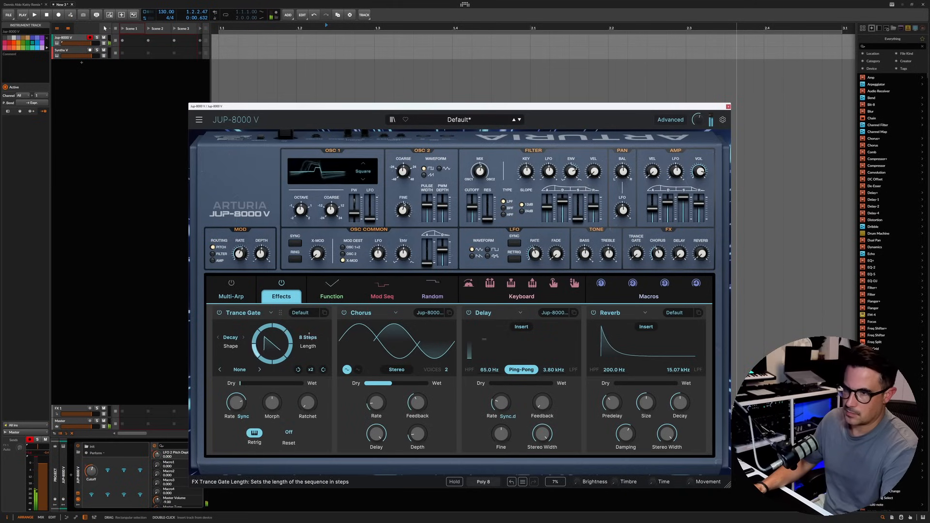
click(301, 313)
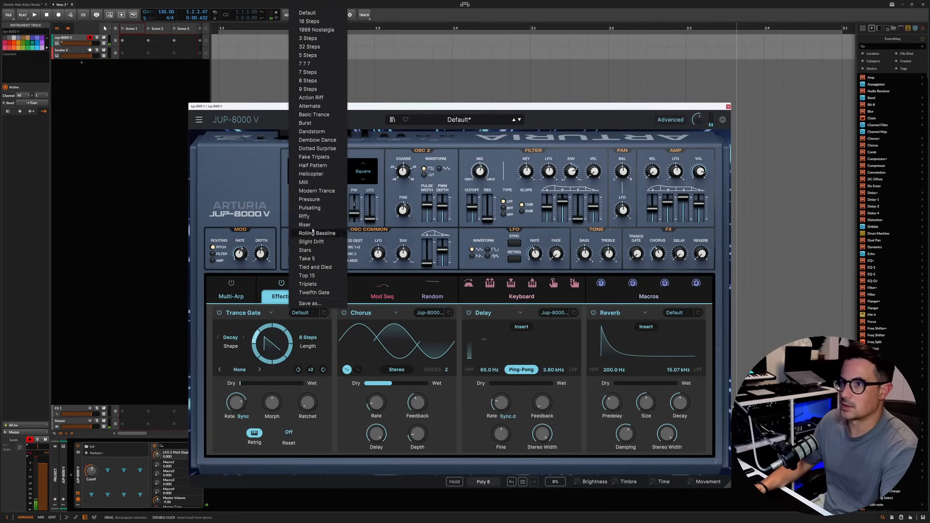
click(318, 192)
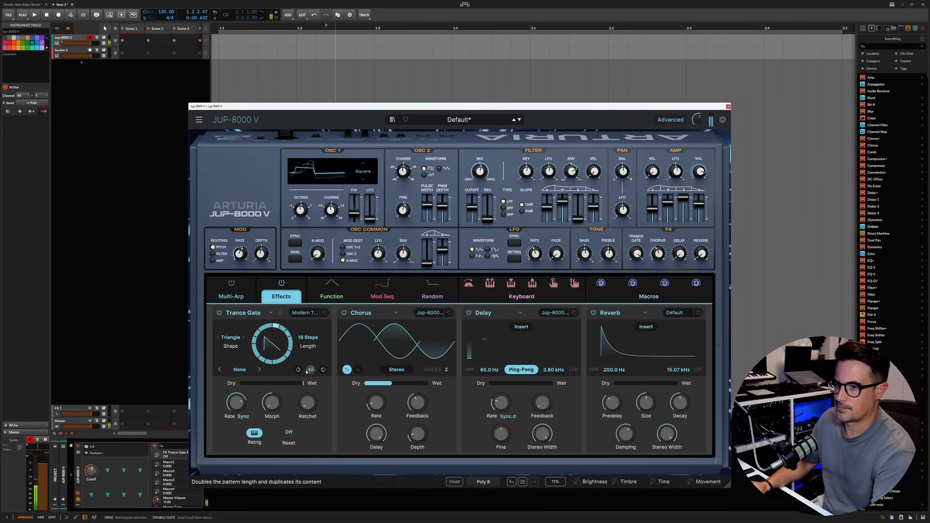
drag(272, 393, 93, 435)
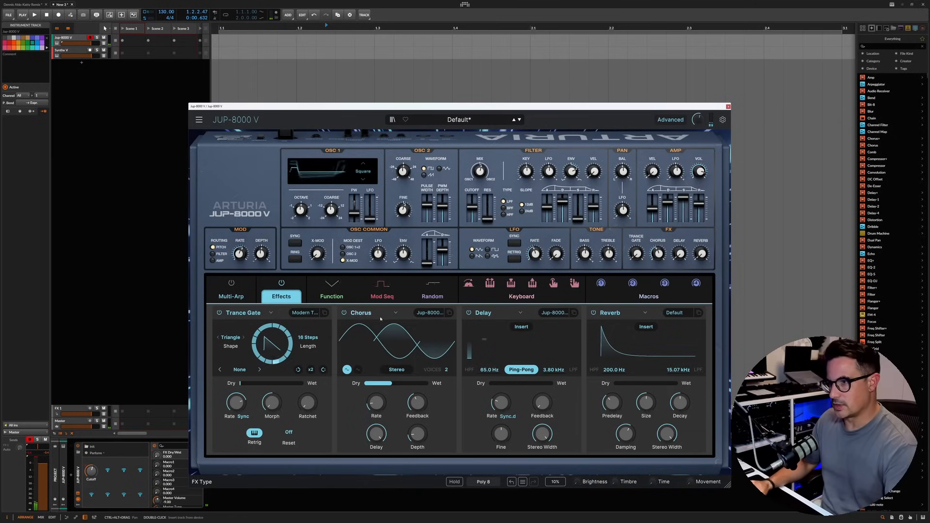
Step: Change the Random modulator to a Voice Modulator
click(439, 297)
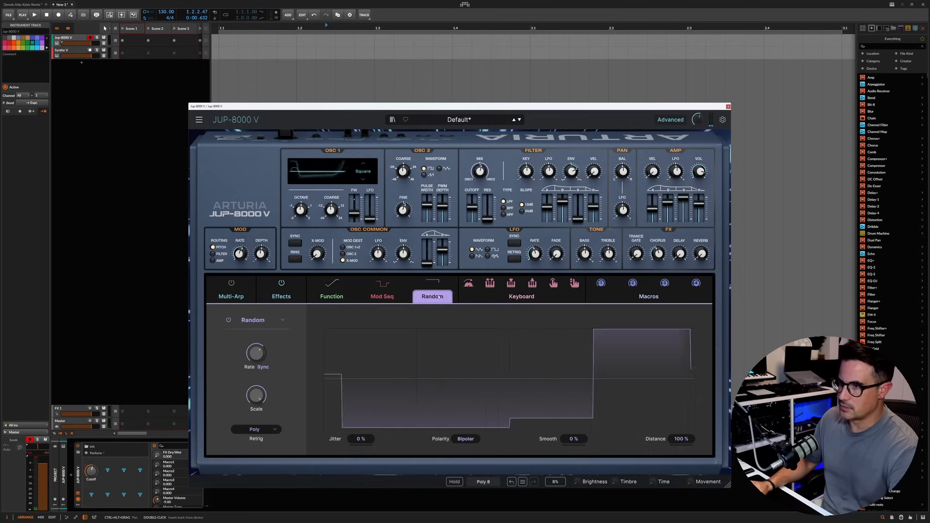
click(278, 320)
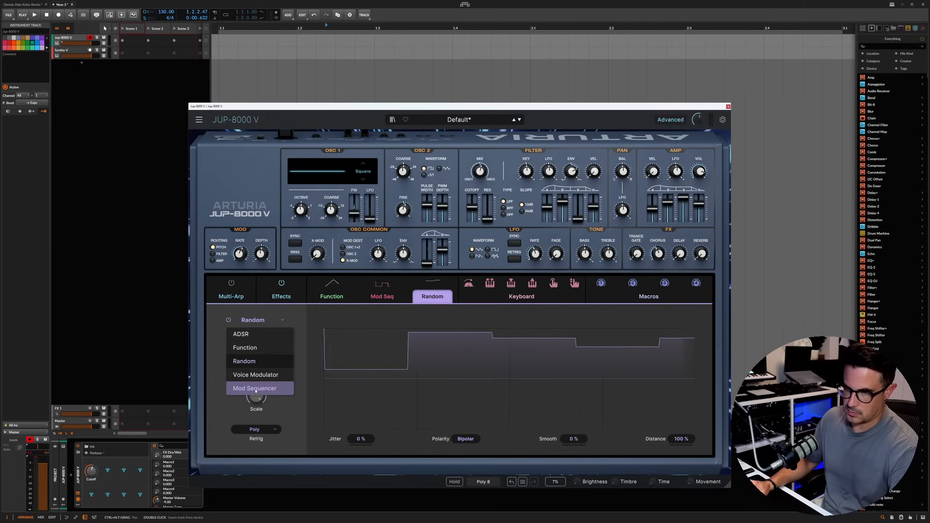
click(256, 375)
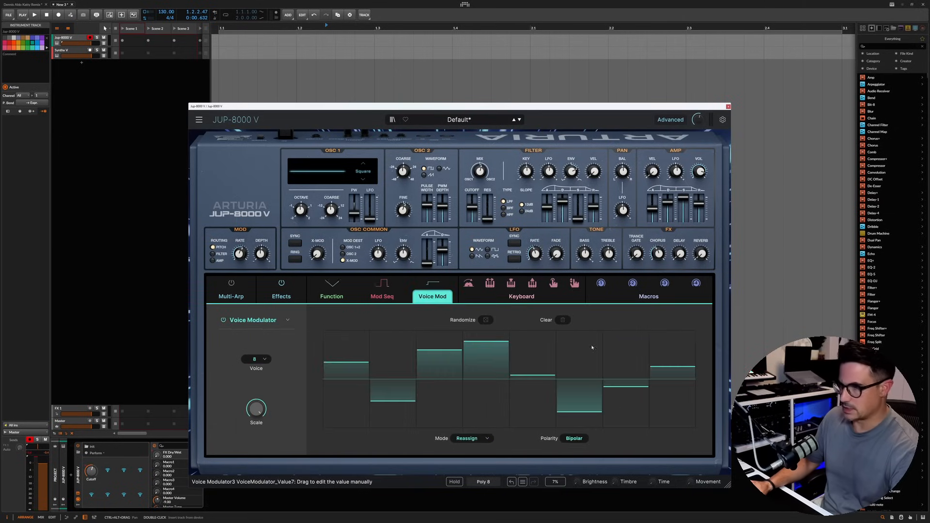
Step: Lower the fourth voice below zero and raise the fifth in the Voice Modulator, and assign it to Pan with an amount of about 0.28
click(480, 419)
click(533, 353)
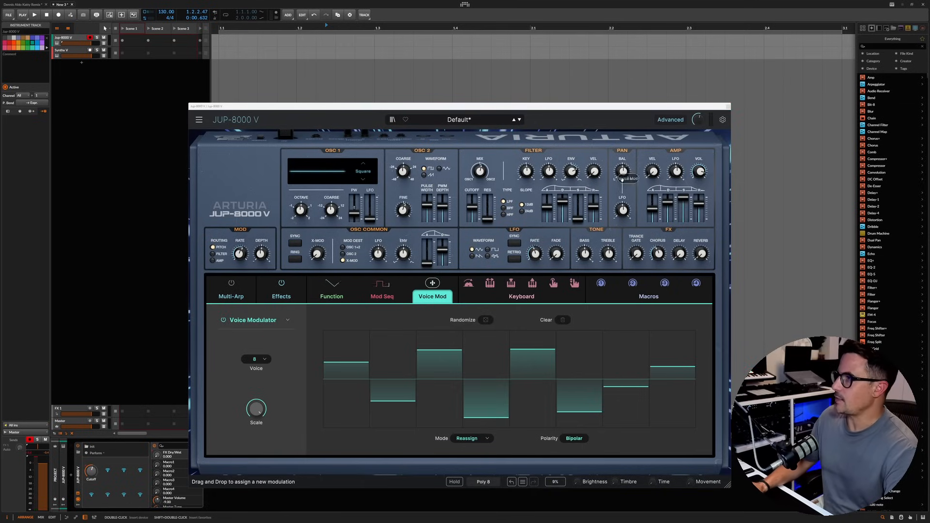
drag(638, 166, 614, 197)
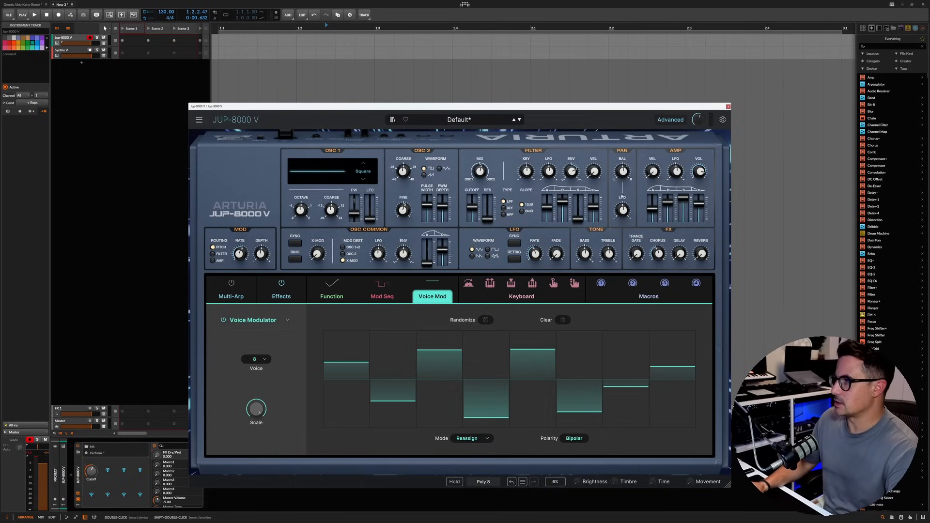
mouse_move(625, 193)
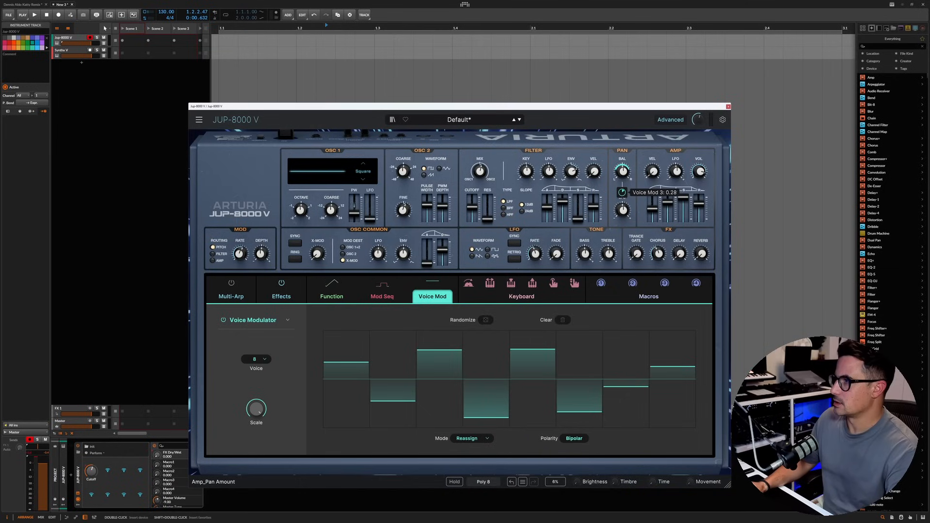
drag(624, 194, 624, 196)
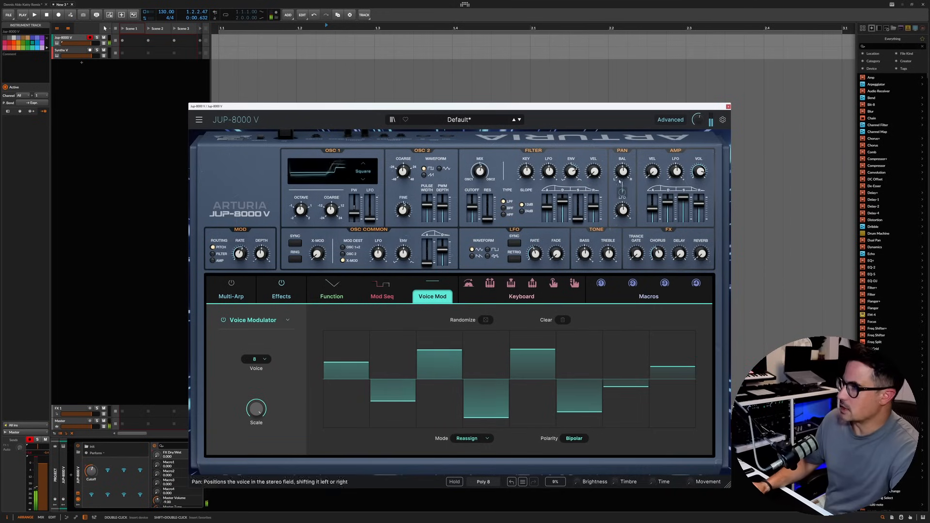
Step: Assign the same Voice Modulator to the amp envelope's attack and to the filter cutoff
mouse_move(433, 283)
drag(433, 283, 653, 206)
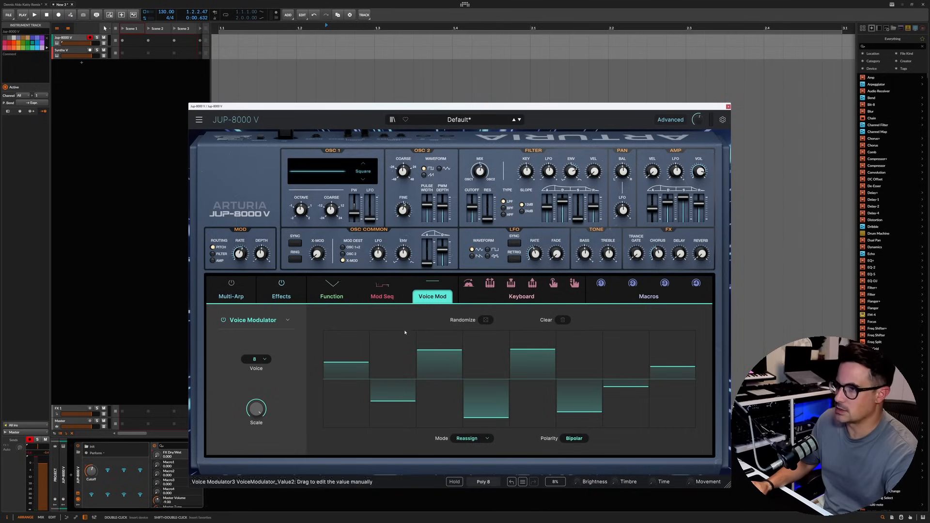
drag(433, 283, 476, 206)
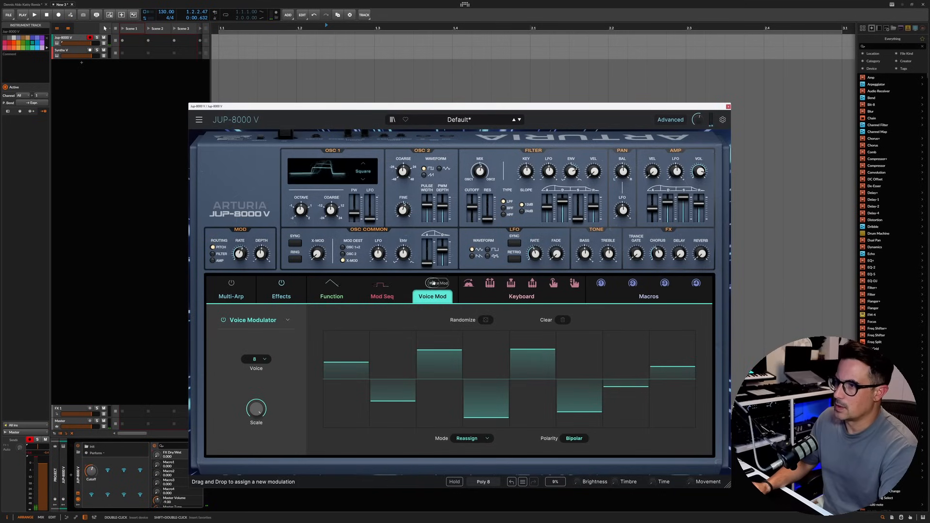
Step: Change the Mod Sequencer to a second Voice Modulator
click(383, 286)
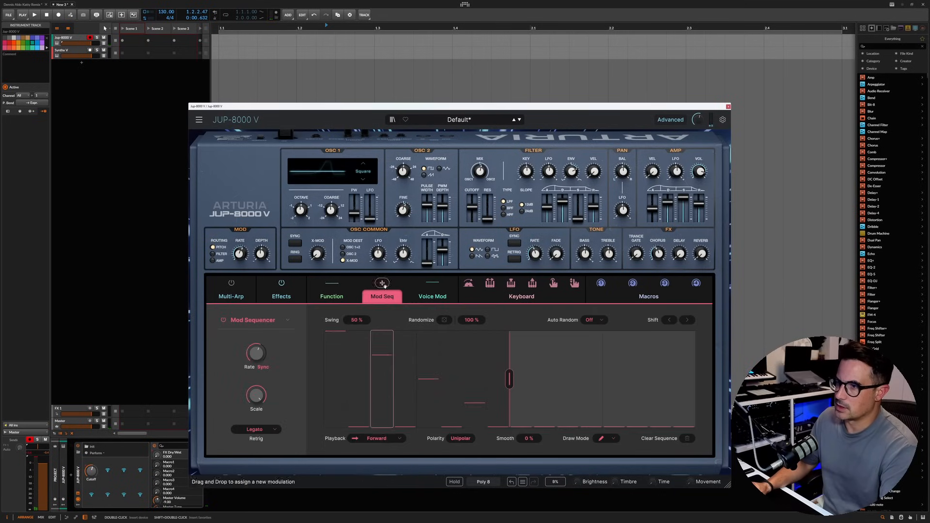
click(433, 298)
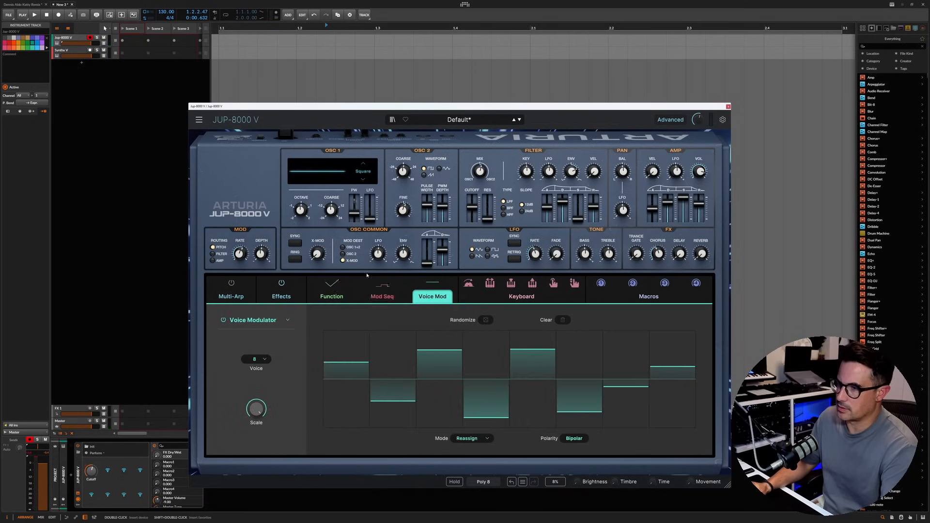
click(382, 296)
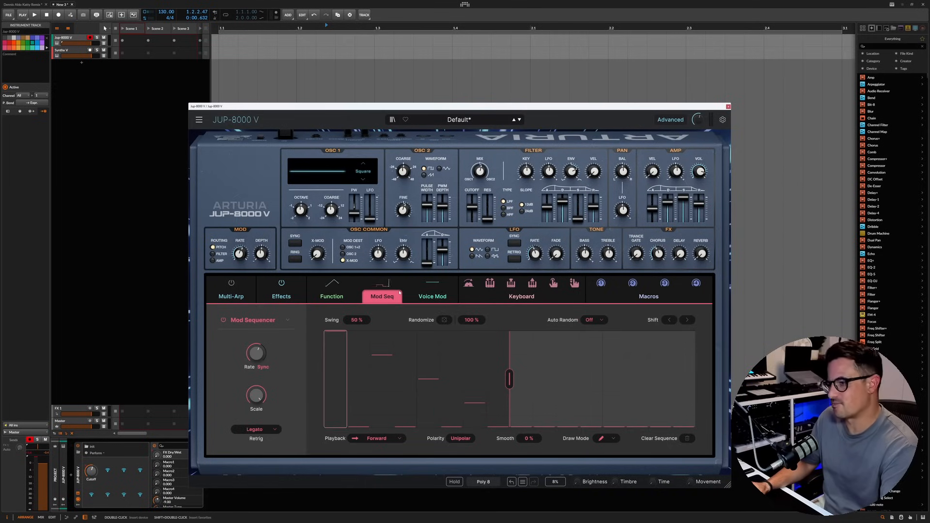
click(288, 320)
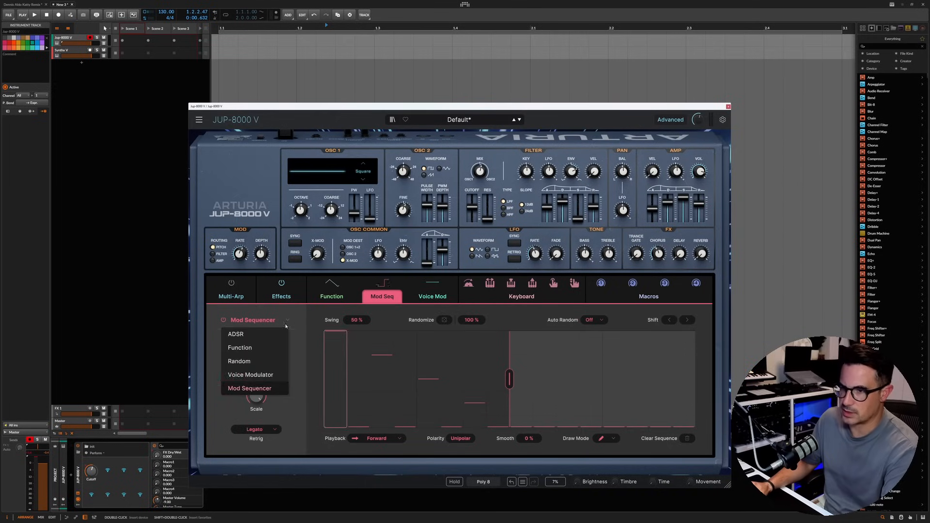
click(252, 376)
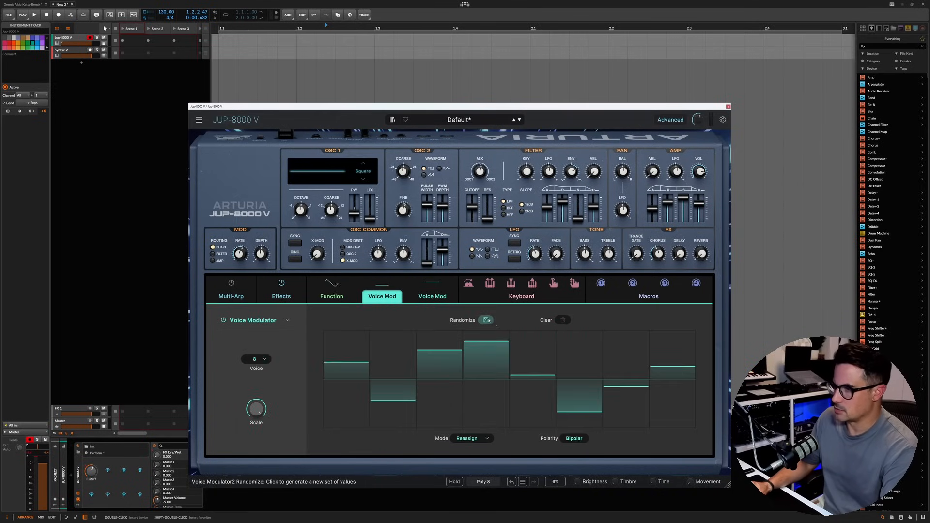
Step: Randomize the second Voice Modulator's values and set its voice count to 7
click(485, 320)
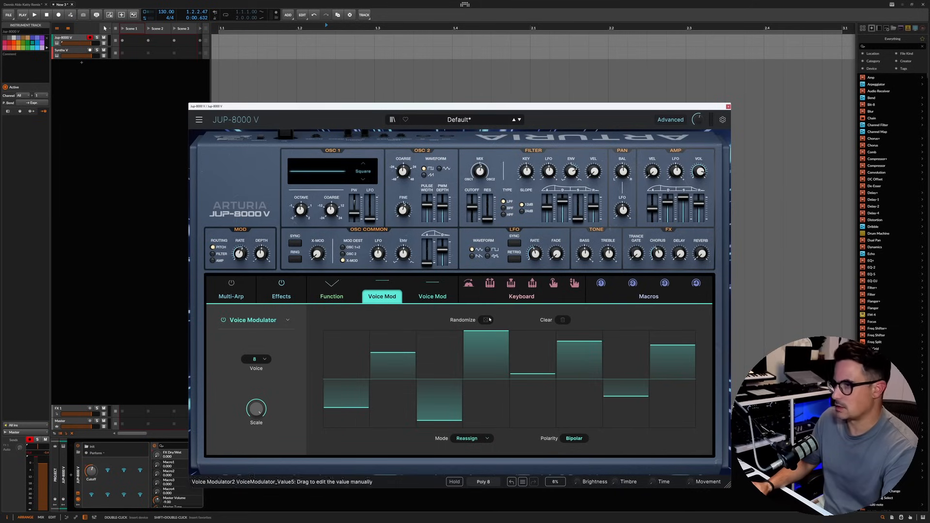
click(256, 359)
click(256, 443)
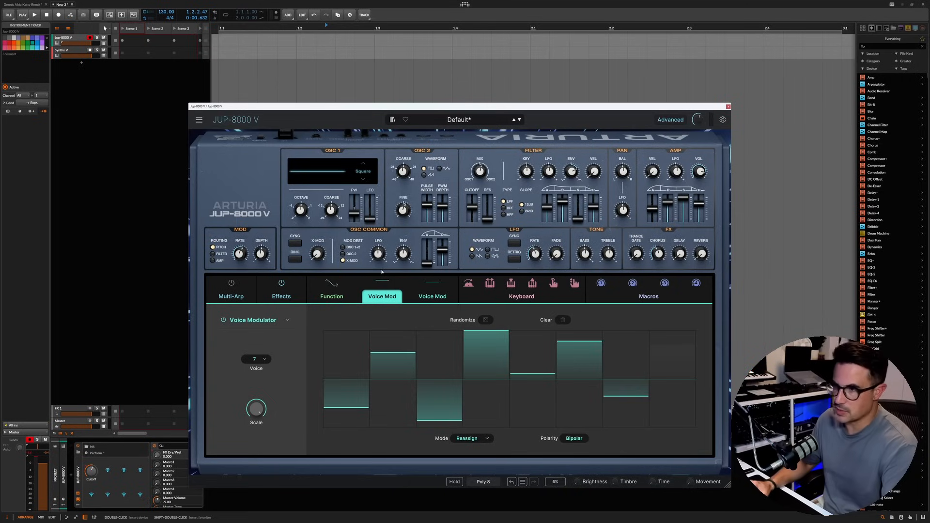
Step: Assign the second Voice Modulator to Osc 2 pulse width at about 0.25, Osc 1 pulse width at about 0.17, and the LFO rate
drag(382, 283, 427, 209)
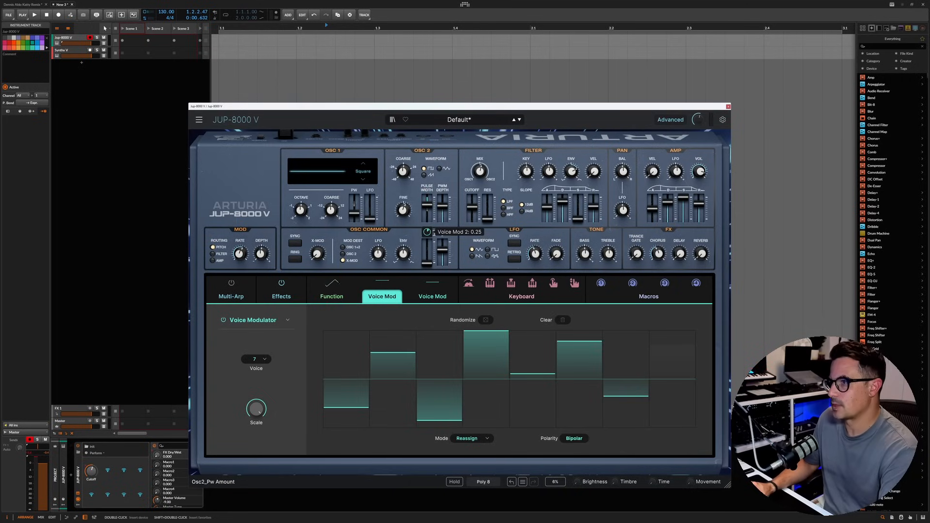
drag(427, 232, 428, 231)
mouse_move(382, 283)
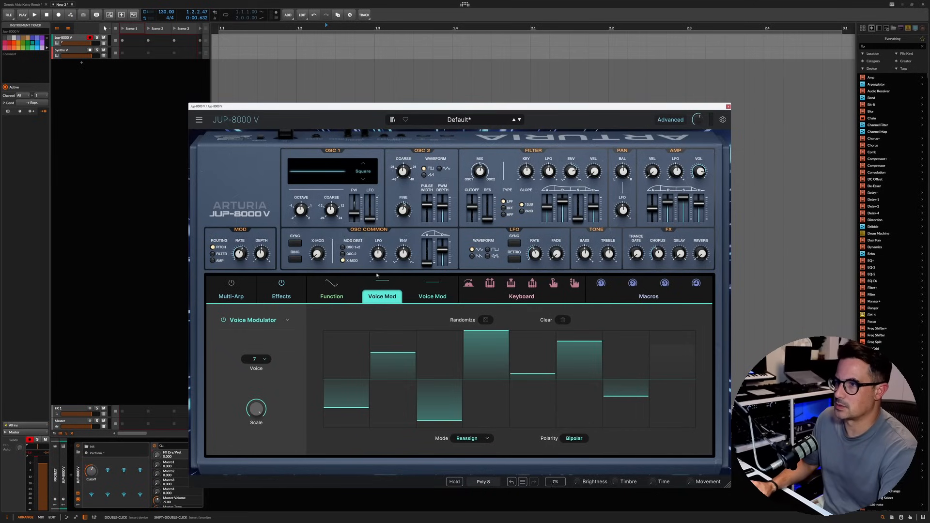
drag(354, 213, 354, 211)
mouse_move(360, 234)
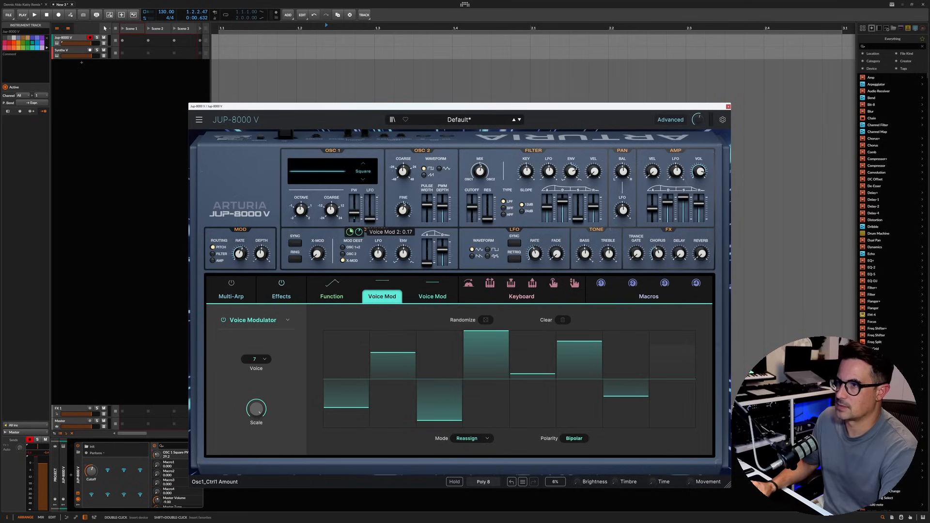
mouse_move(382, 283)
drag(383, 283, 535, 254)
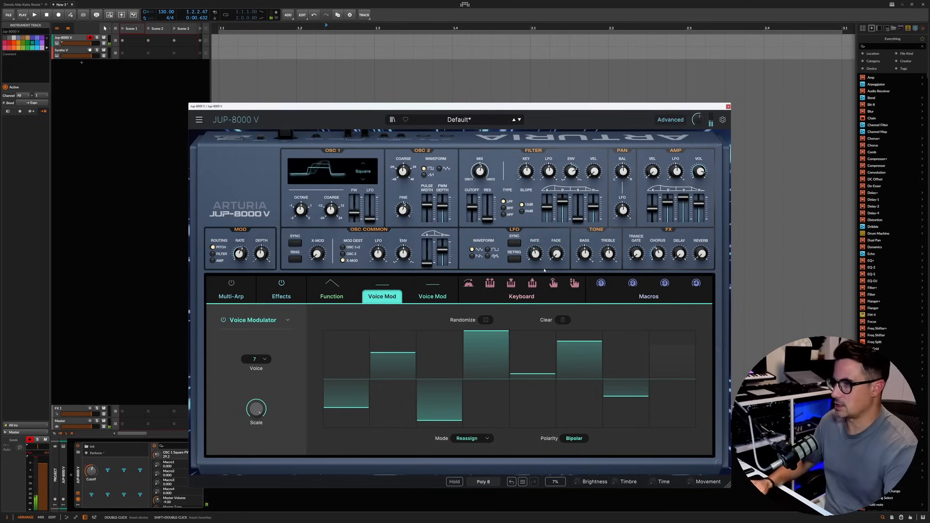
Step: Set the Reverb effect's high-pass to about 789 Hz and low-pass to about 11.31 kHz, lower its predelay and raise its decay
click(282, 291)
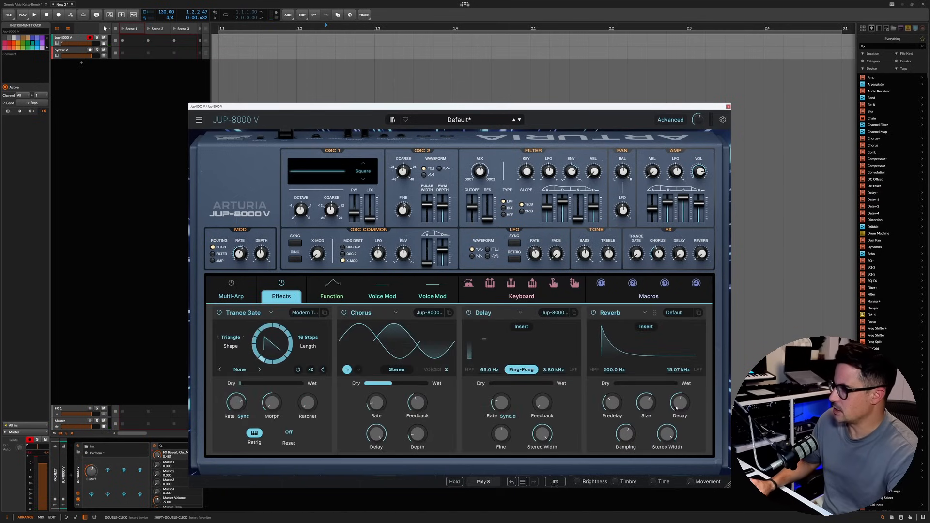
drag(615, 369, 615, 350)
drag(678, 370, 678, 375)
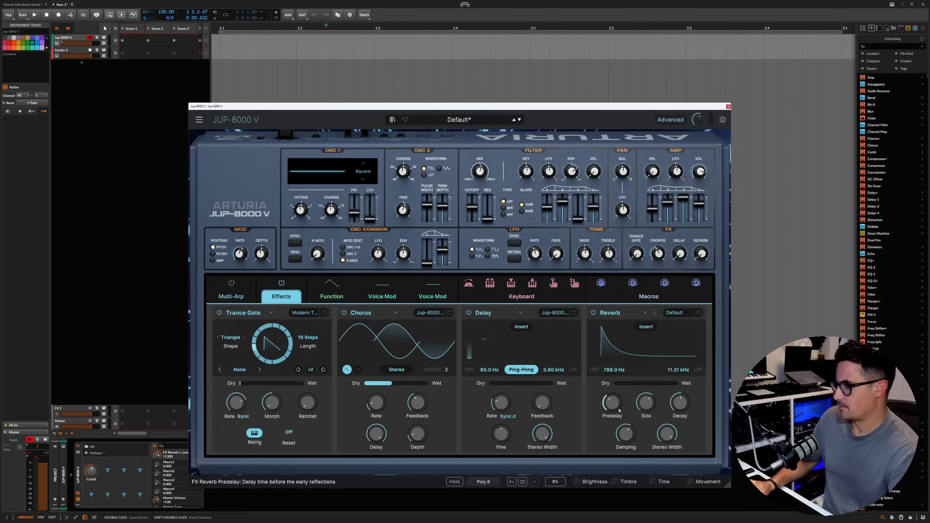
drag(611, 403, 625, 455)
drag(681, 403, 680, 397)
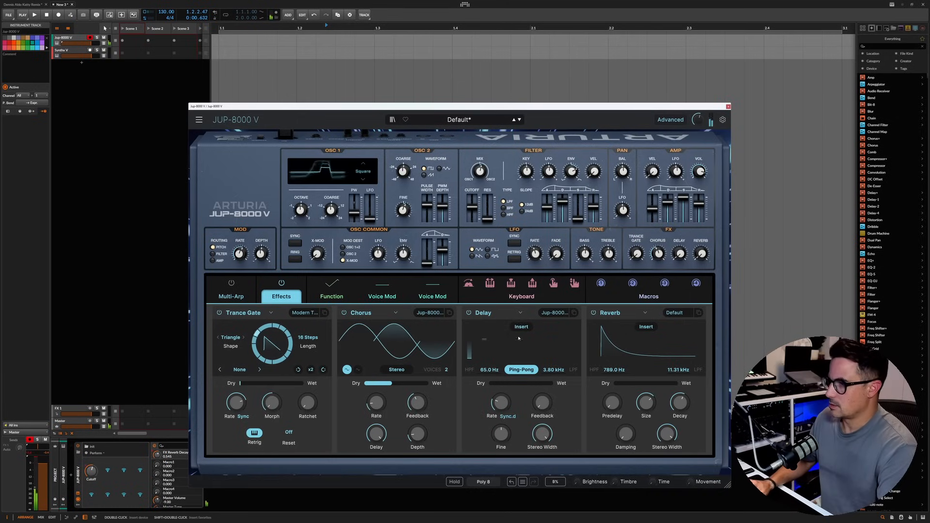
Step: Set the Delay's dry/wet mix to about 31.6% and raise the Reverb's dry/wet mix to just under half
click(512, 384)
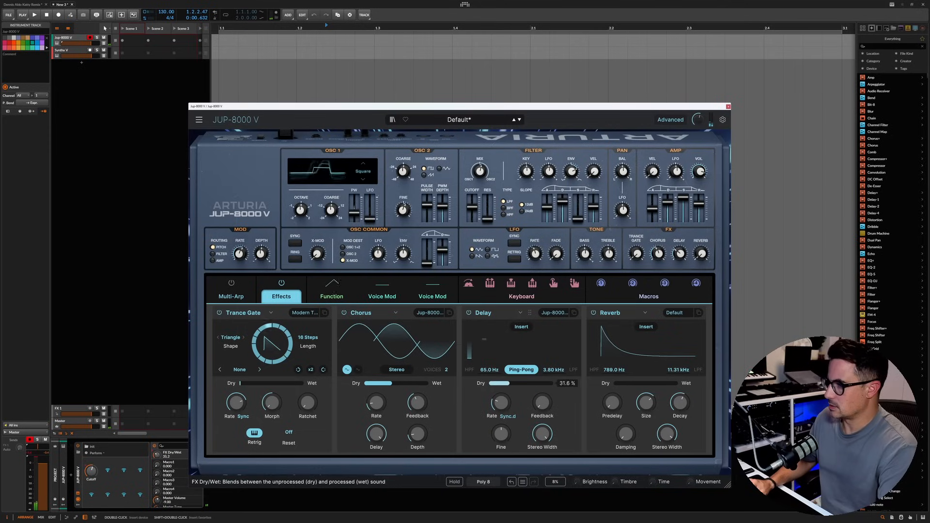
click(617, 383)
drag(617, 384, 630, 384)
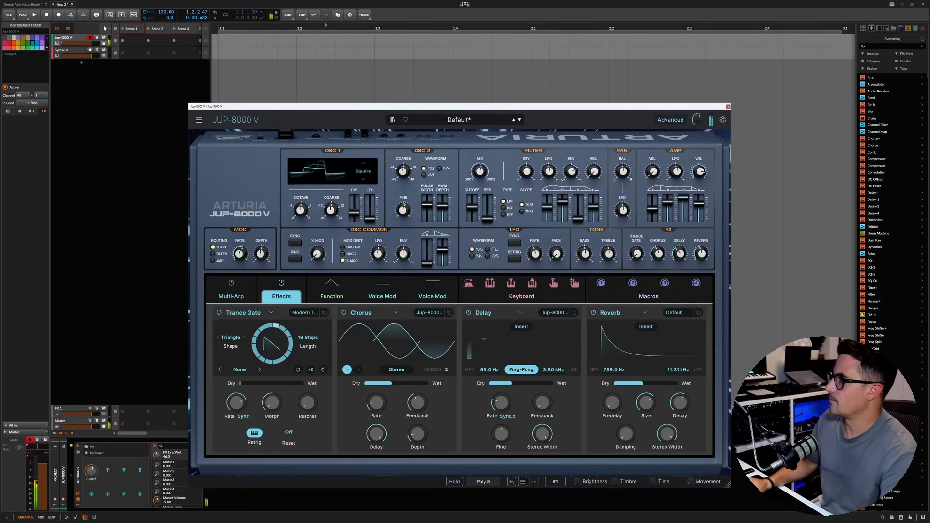
Step: Raise the amp volume and increase the Reverb's size and decay and the Delay's feedback
drag(699, 171, 699, 158)
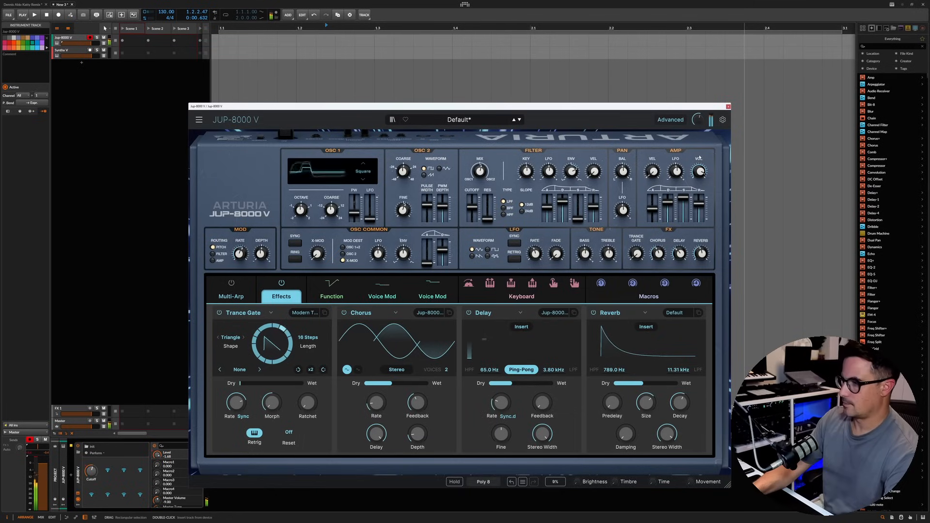
drag(648, 404, 681, 399)
drag(548, 405, 552, 388)
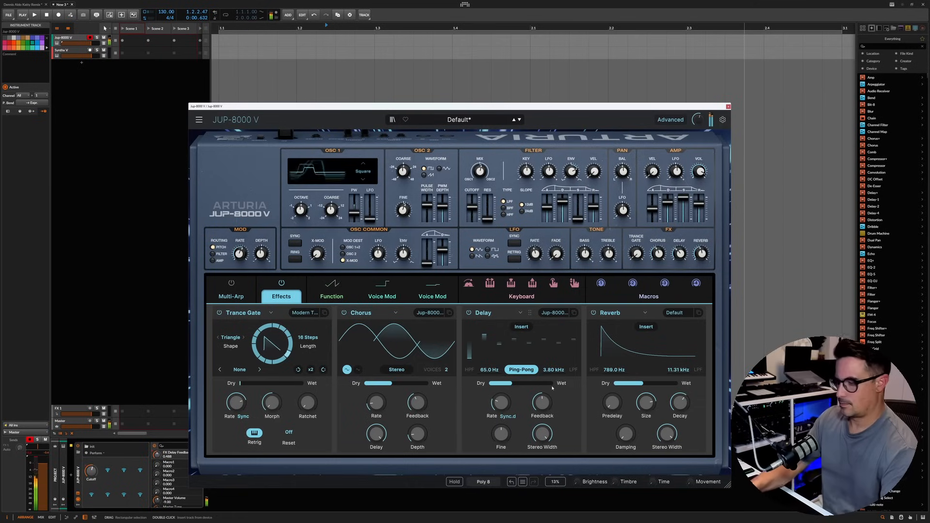
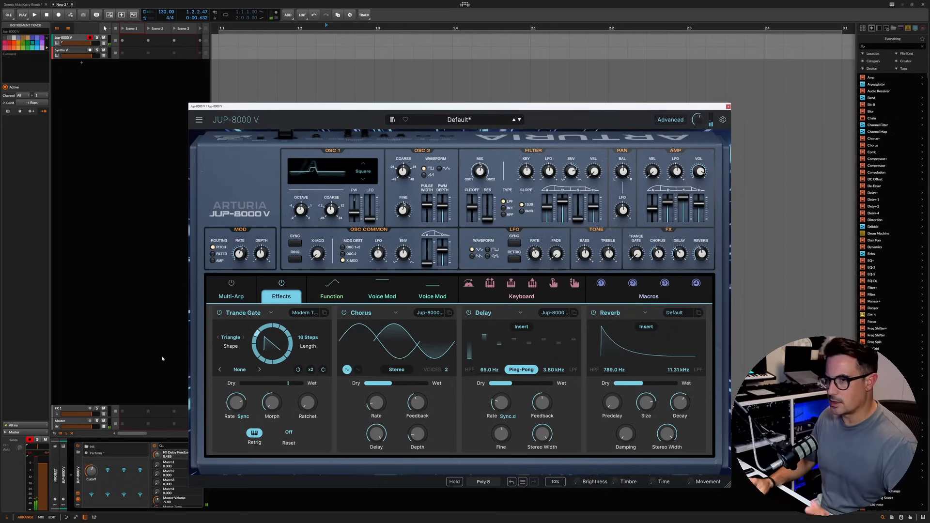
Step: Wrap the JUP-8000 V device in an Instrument Layer and duplicate its layer to run two copies
click(78, 477)
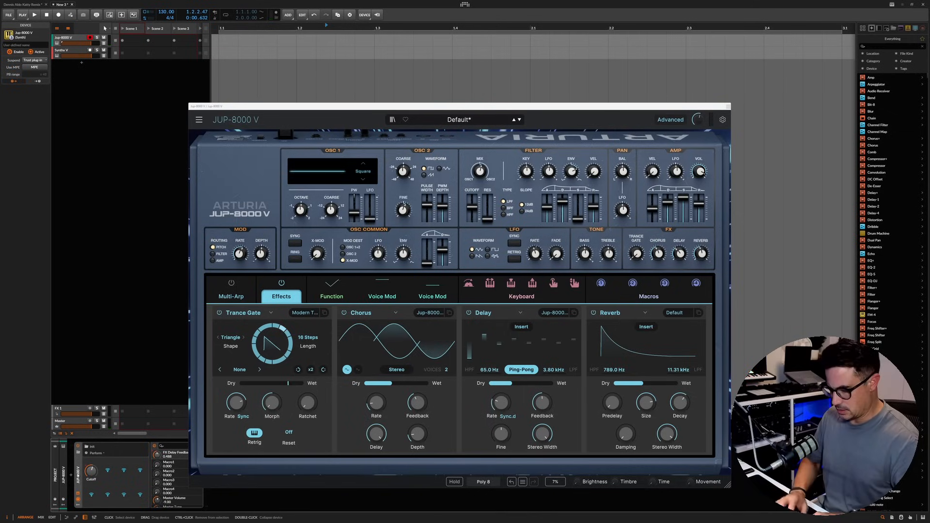
key(ctrl+g)
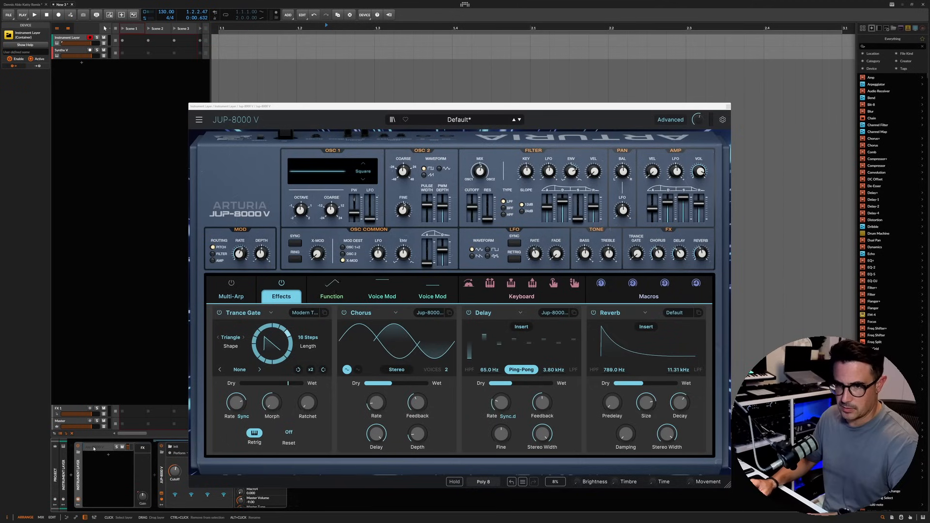
click(93, 448)
key(ctrl+d)
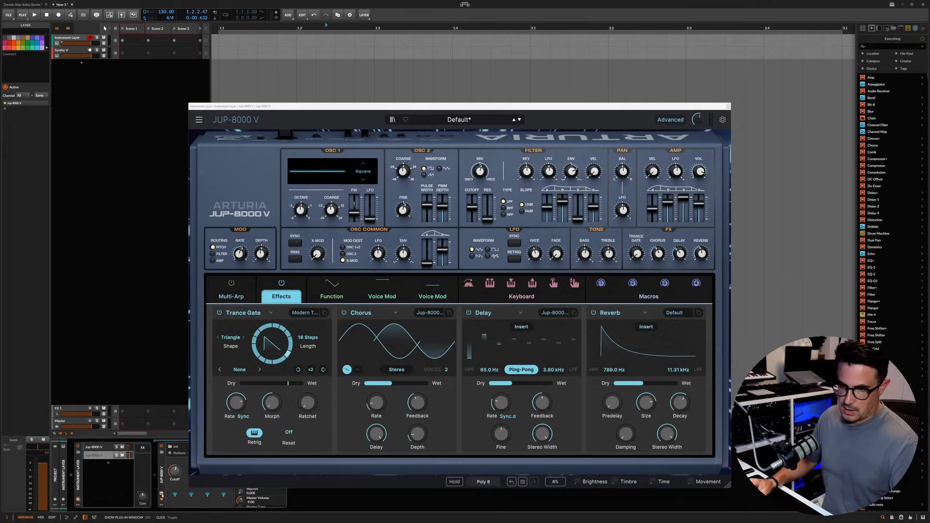
Step: Open the Marula Music sound bank in the duplicated JUP-8000 V and look through its presets
drag(456, 105, 587, 50)
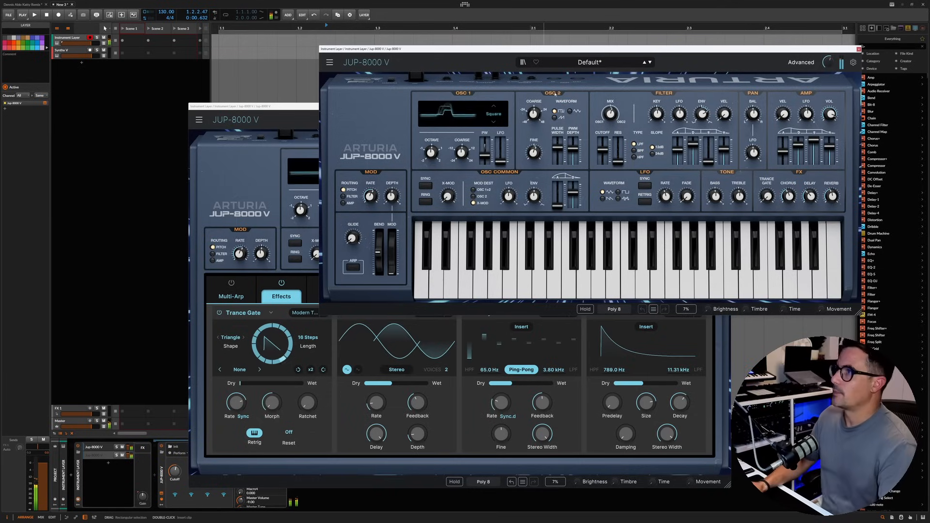
drag(725, 52, 594, 61)
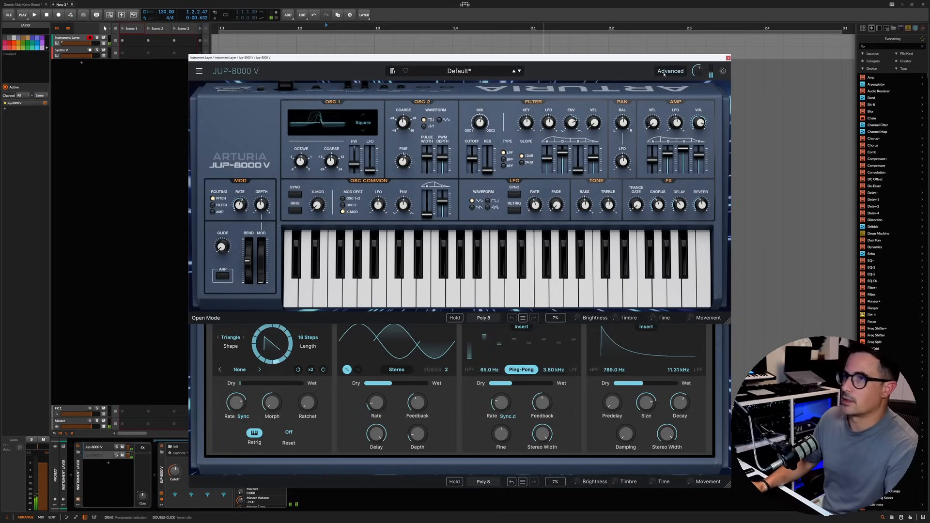
click(423, 71)
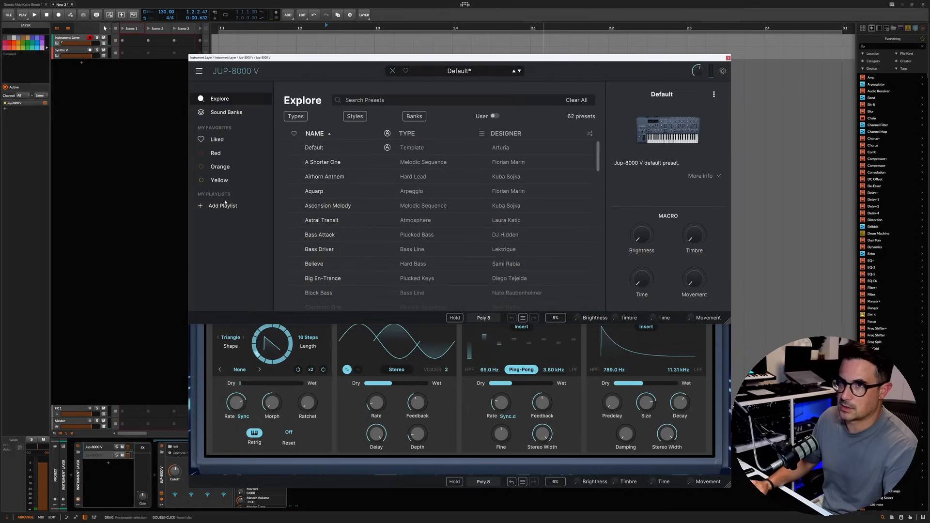
click(225, 112)
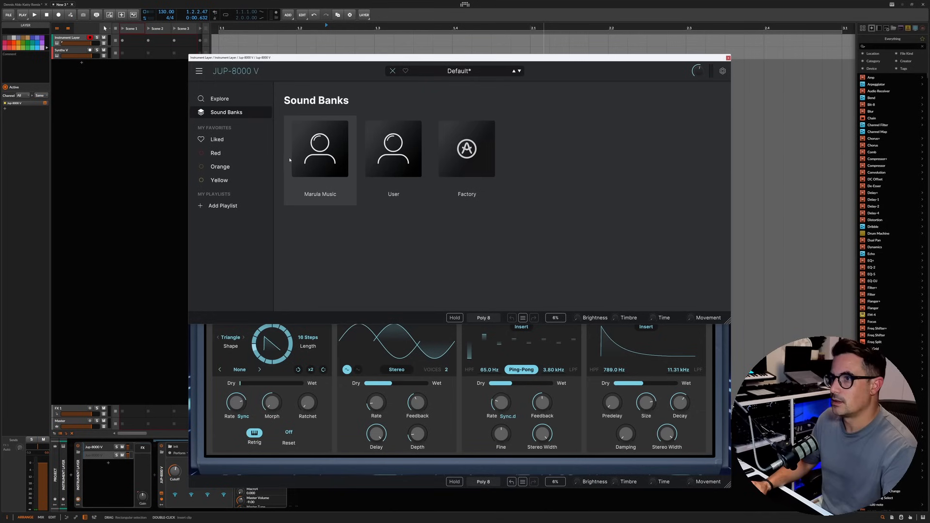
click(321, 149)
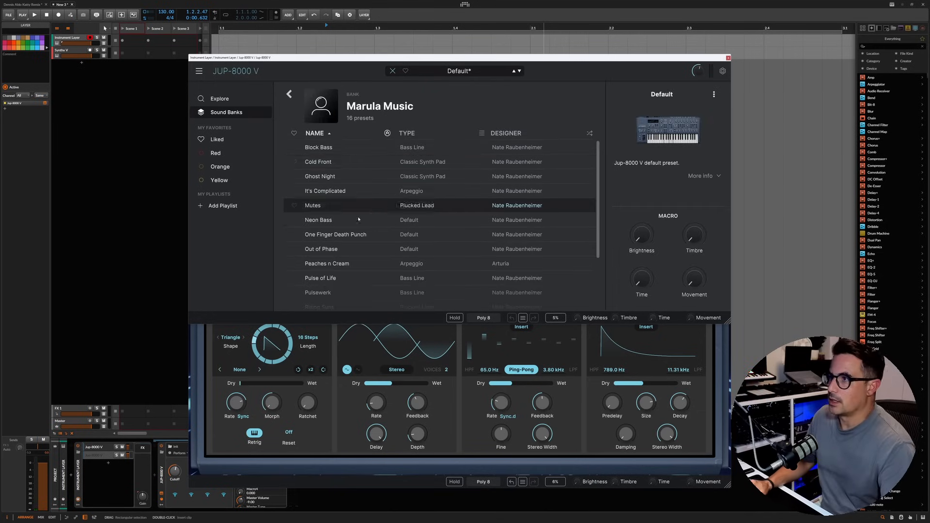
scroll(368, 204, down, 2)
scroll(359, 232, down, 1)
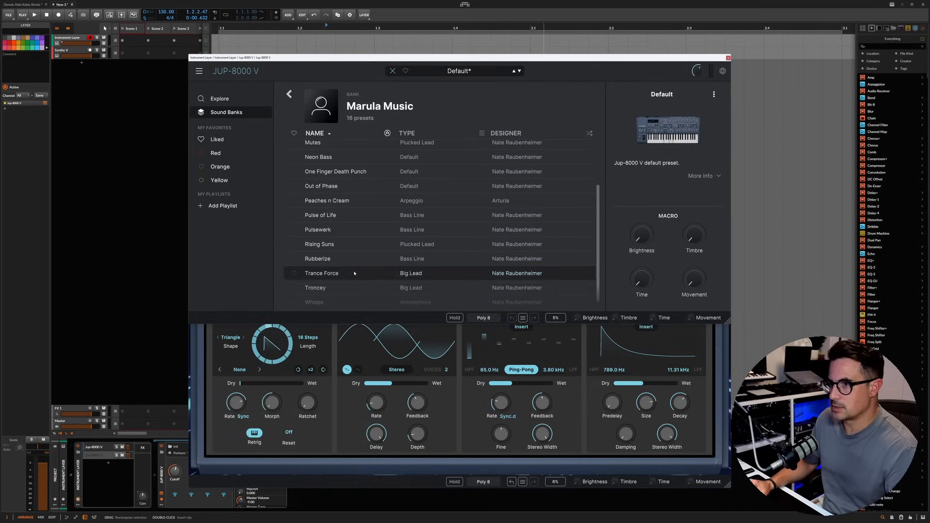
scroll(342, 274, down, 1)
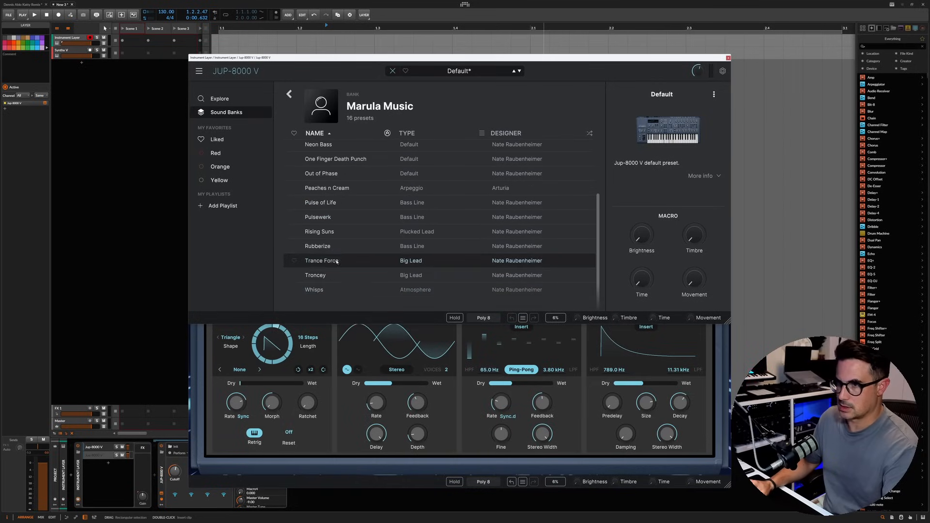
scroll(324, 218, up, 5)
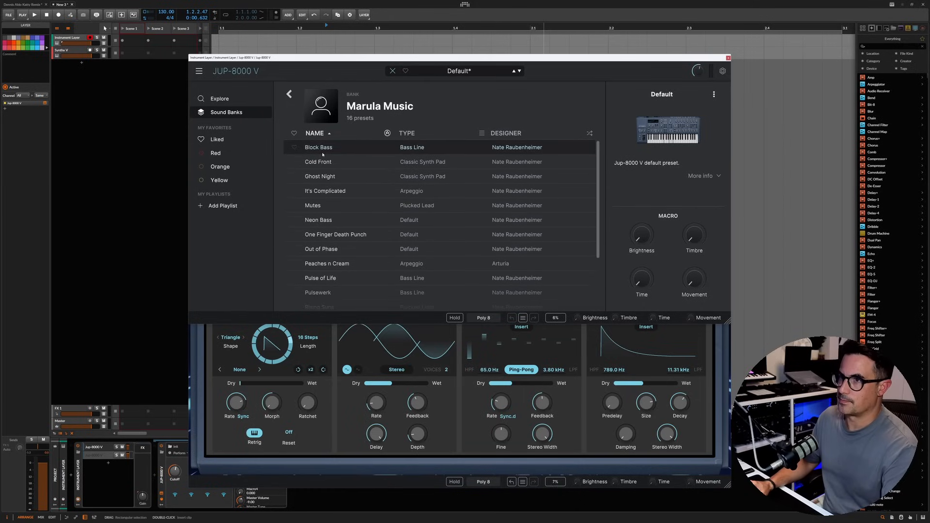
Step: Audition the It's Complicated preset, followed by Peaches n Cream, in the duplicated synth
click(330, 192)
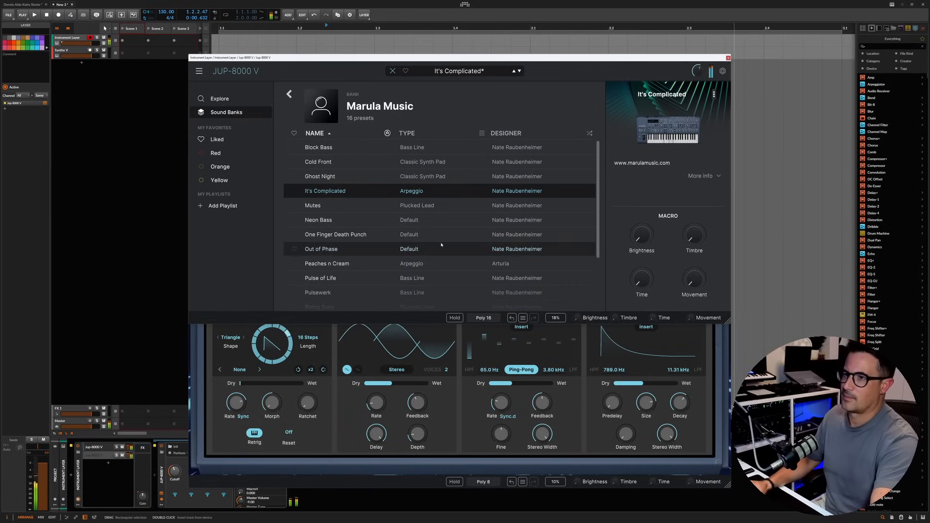
scroll(370, 219, down, 1)
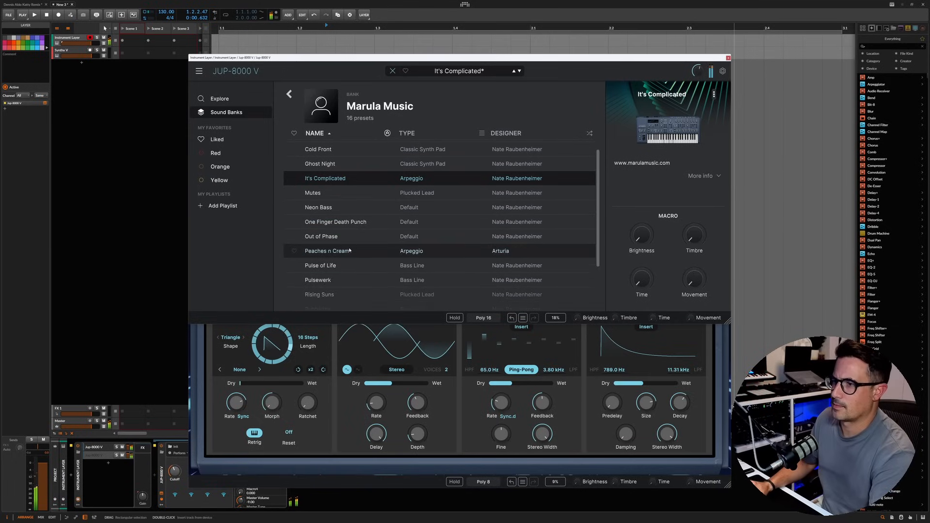
click(370, 251)
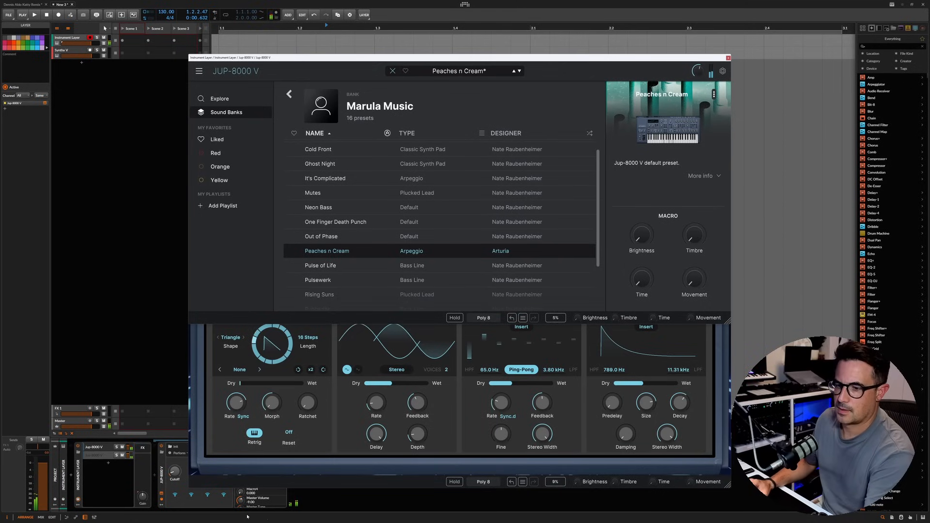
Step: In the original JUP-8000 V, open the Marula Music bank, try Cold Front and load One Finger Death Punch
drag(451, 60, 609, 122)
click(342, 108)
click(392, 119)
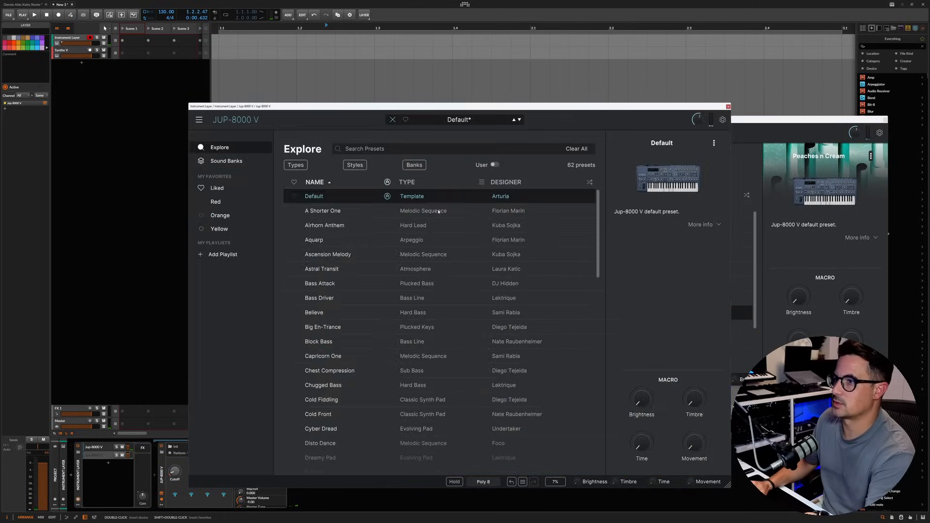
click(227, 161)
click(334, 206)
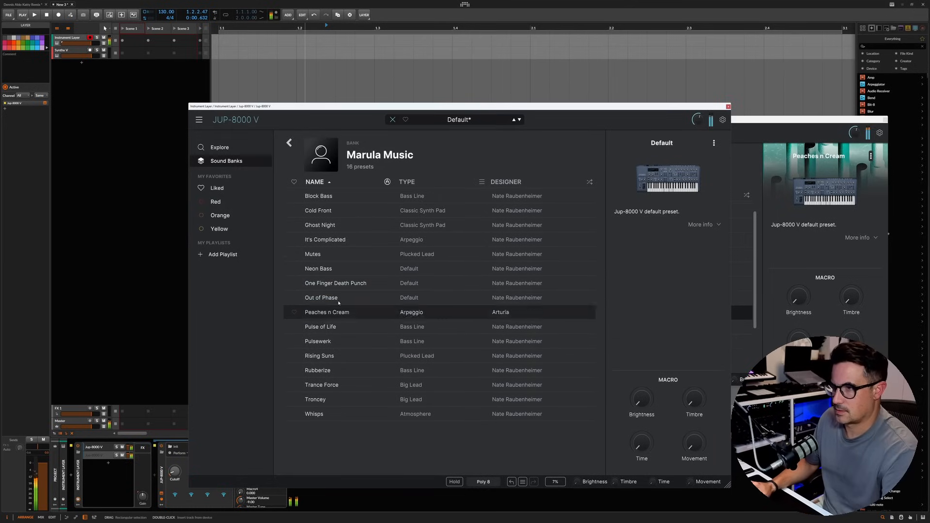
click(334, 216)
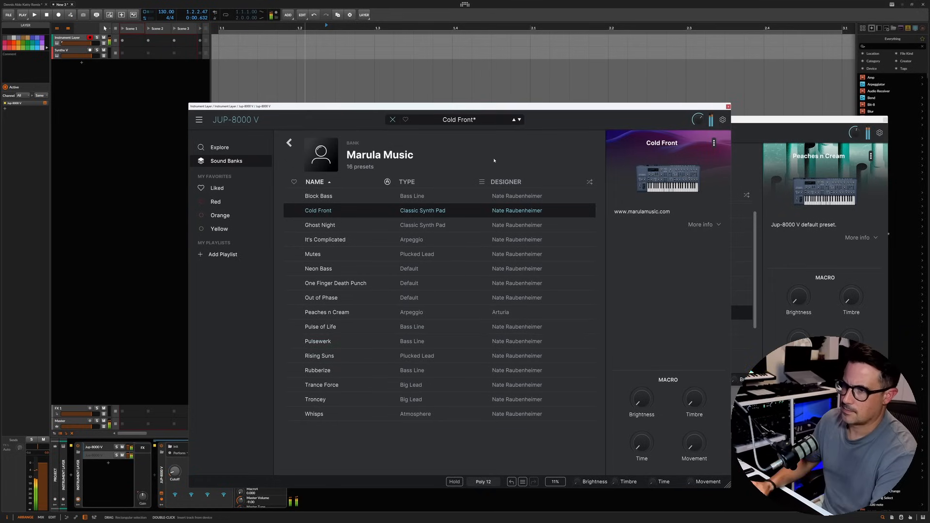
click(354, 284)
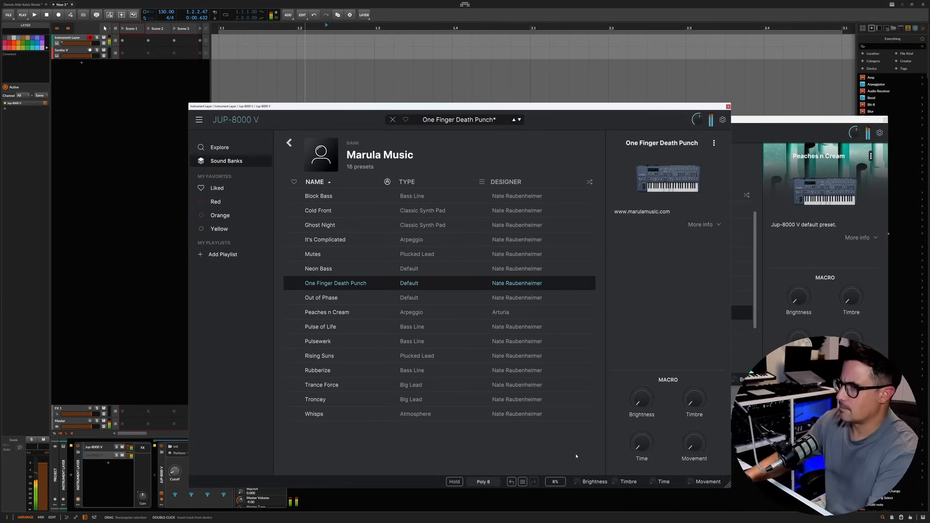
Step: In the duplicated synth, try the Out of Phase preset and move on through the list to Rising Suns
click(779, 256)
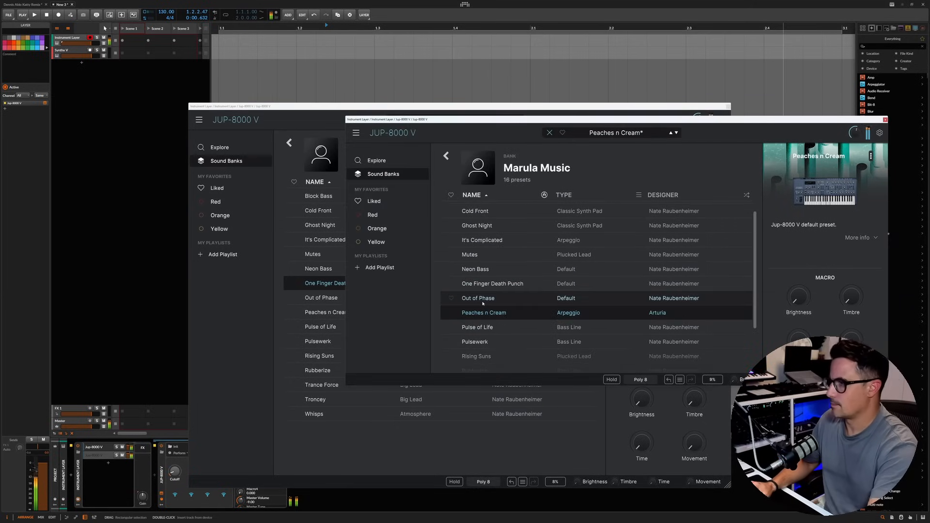
click(607, 303)
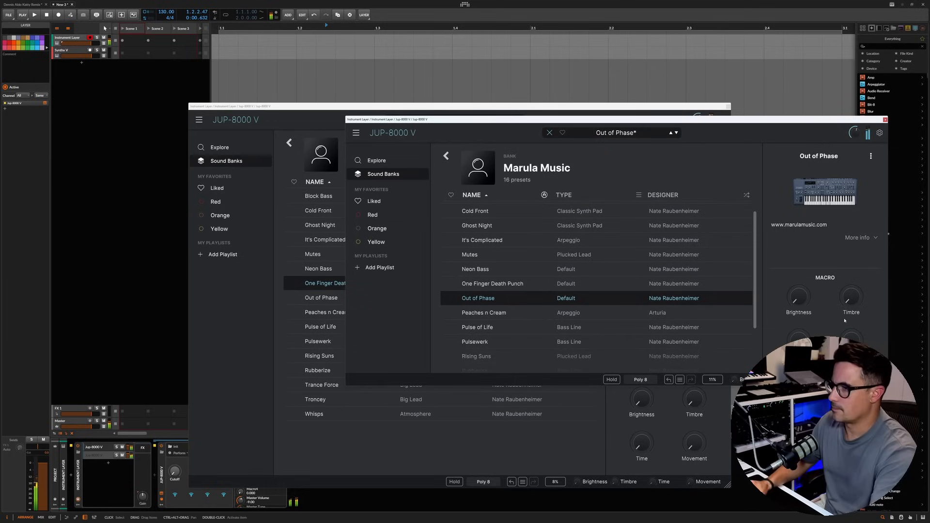
key(Down)
key(Down)
key(Down)
key(Down)
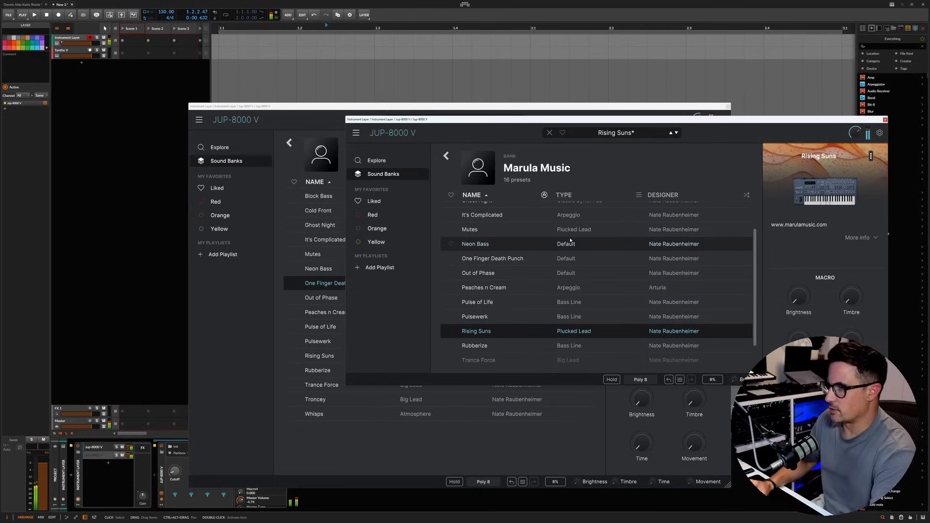
scroll(553, 252, down, 1)
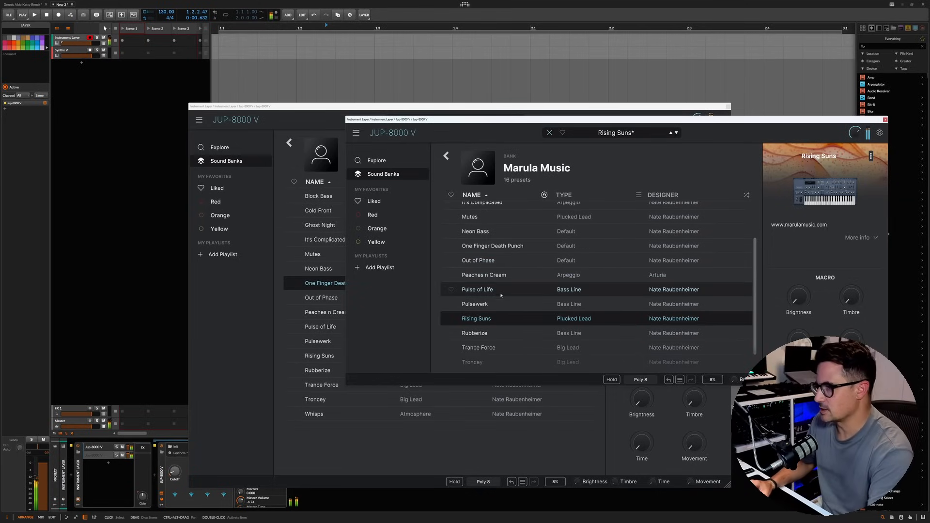
scroll(499, 300, down, 2)
scroll(483, 337, up, 4)
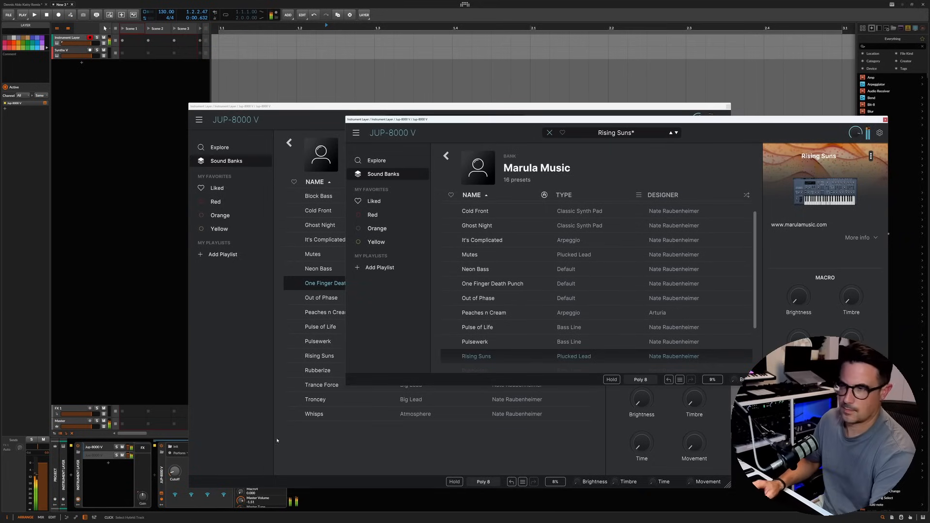
Step: Return the Rising Suns synth to its panel view and raise its filter cutoff slightly
drag(657, 119, 516, 106)
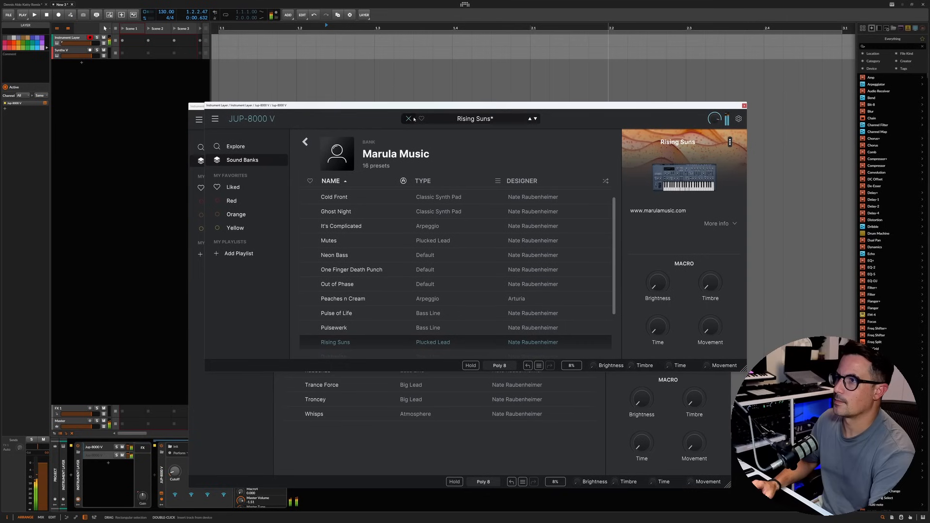
click(408, 118)
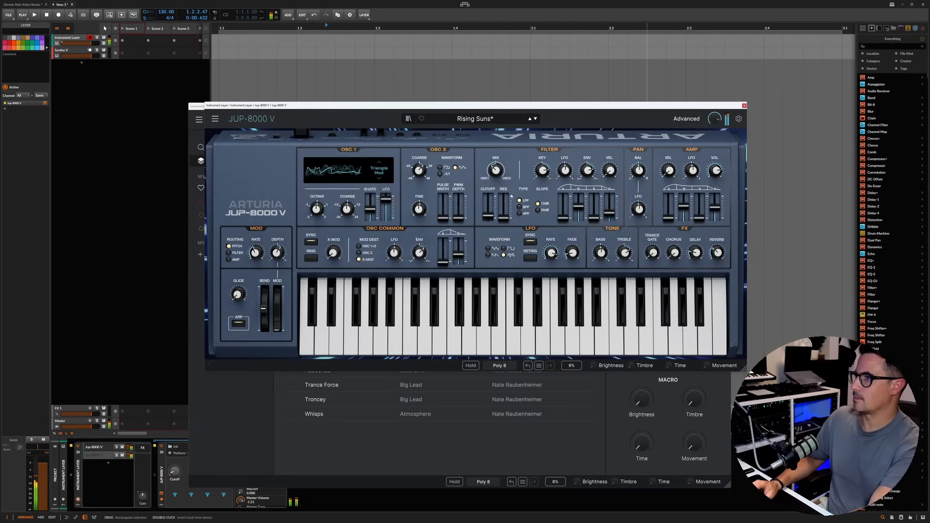
drag(489, 215, 490, 206)
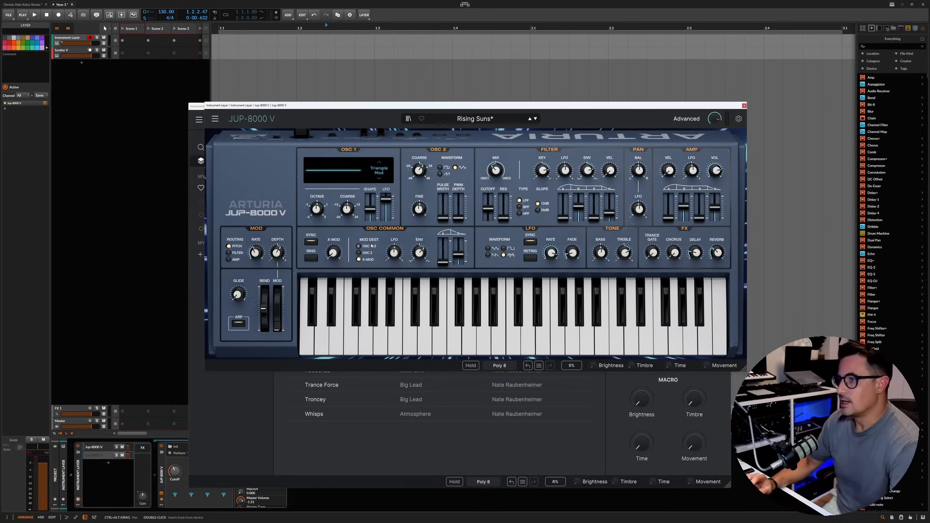
mouse_move(605, 175)
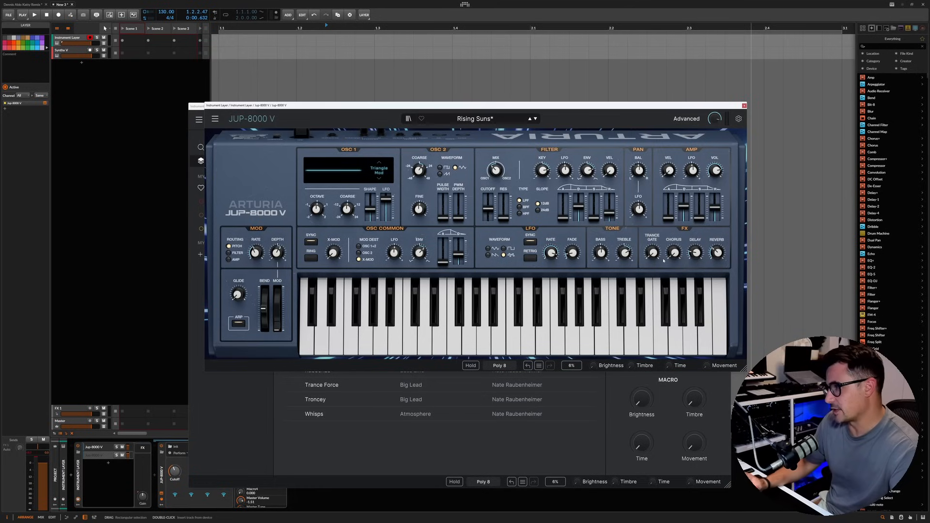
mouse_move(675, 256)
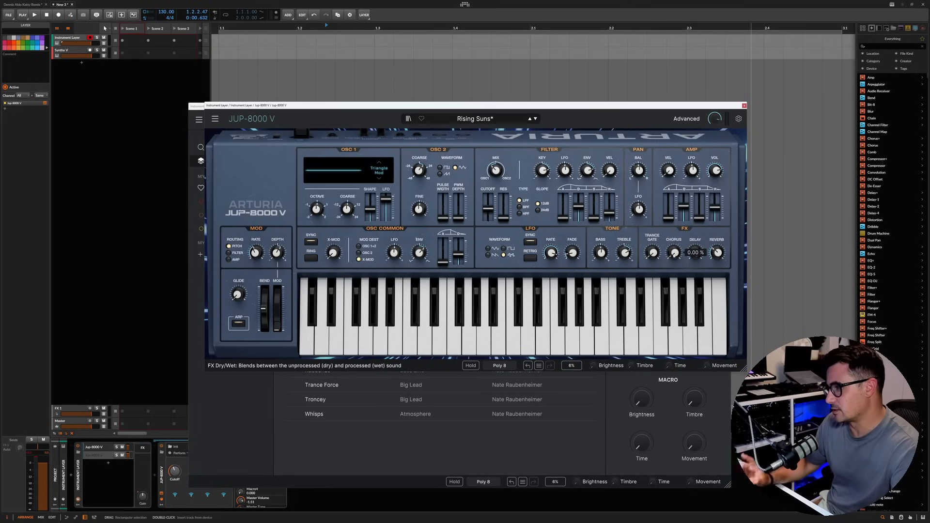